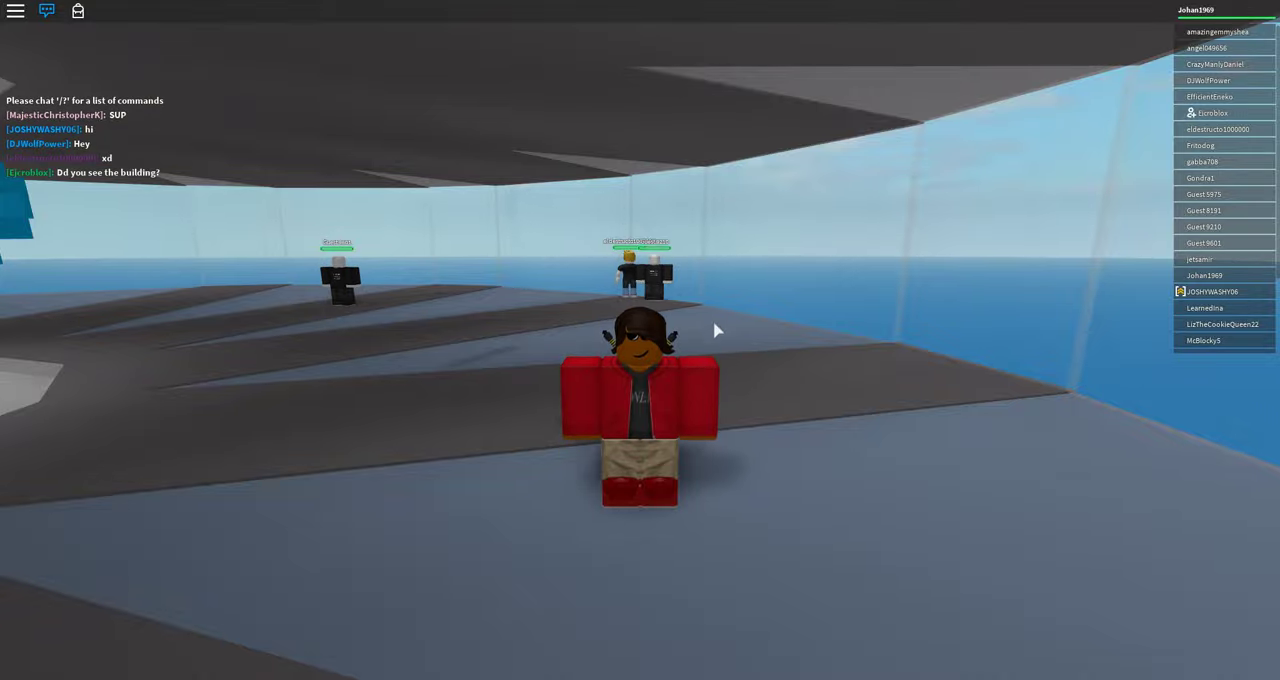
Walk up the lobby's blue spiral staircase, jump, and drop back to the floor.
key("w")
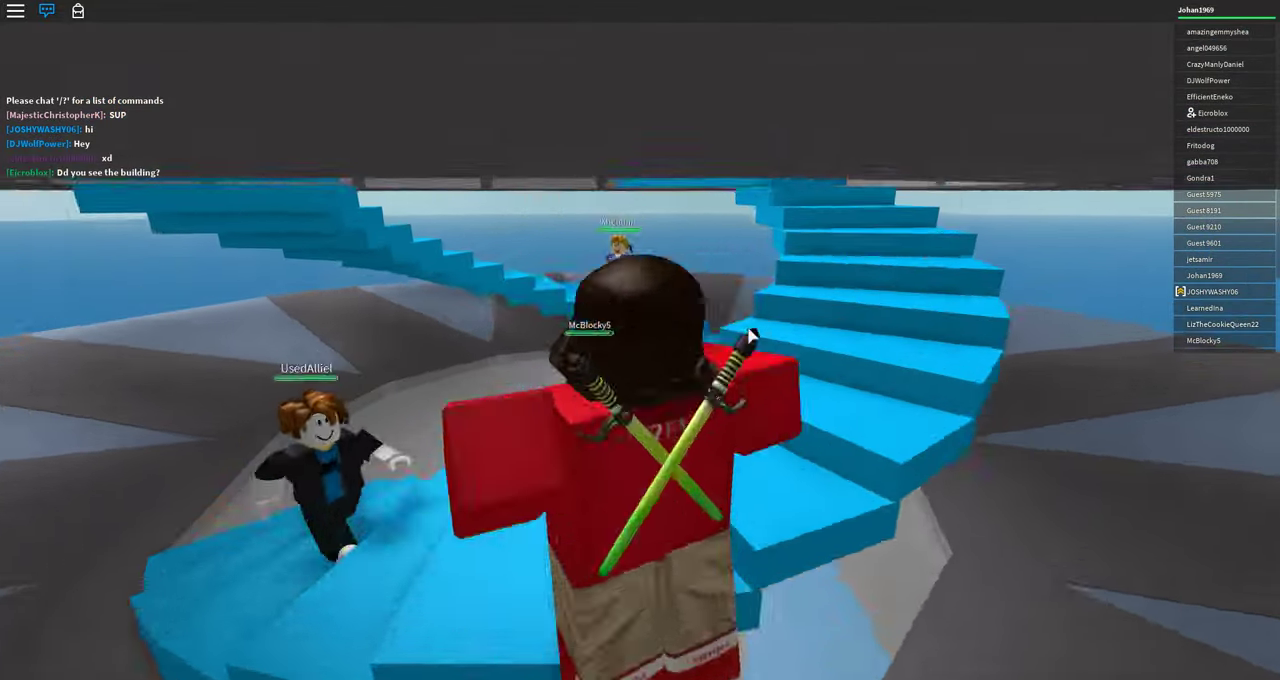
key("w")
key("space")
key("s")
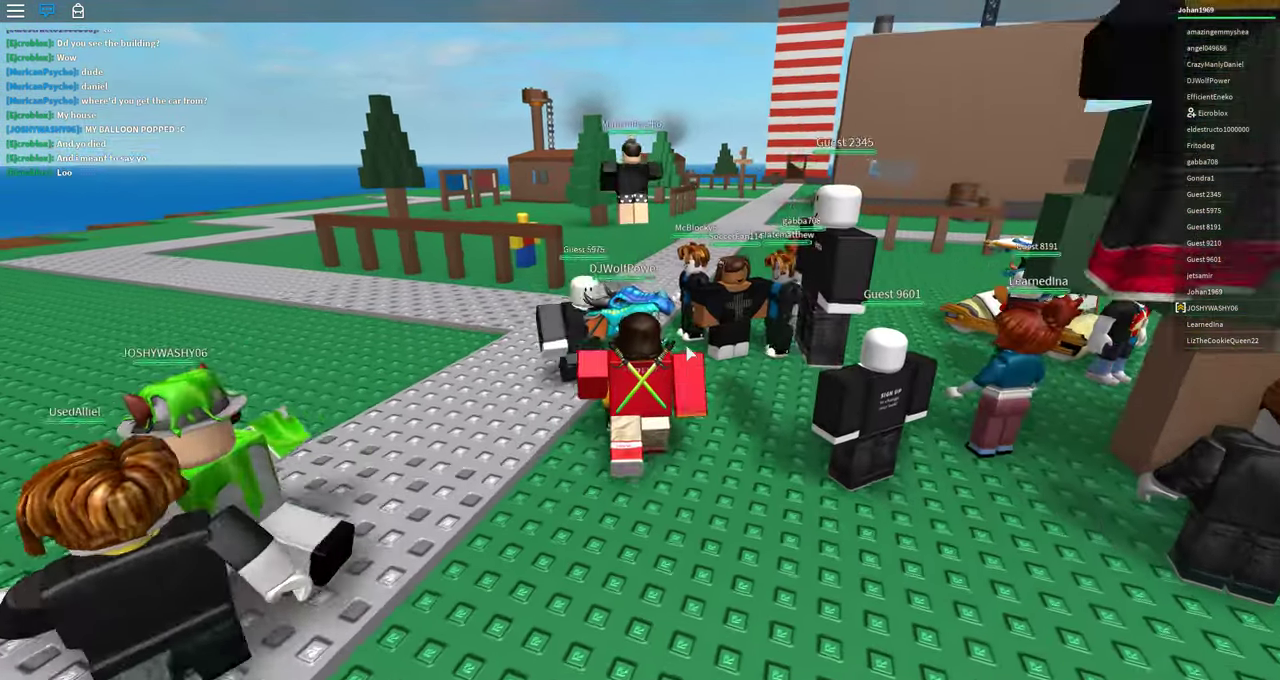
Run across the grass toward the lighthouse and circle the big tree.
key("w")
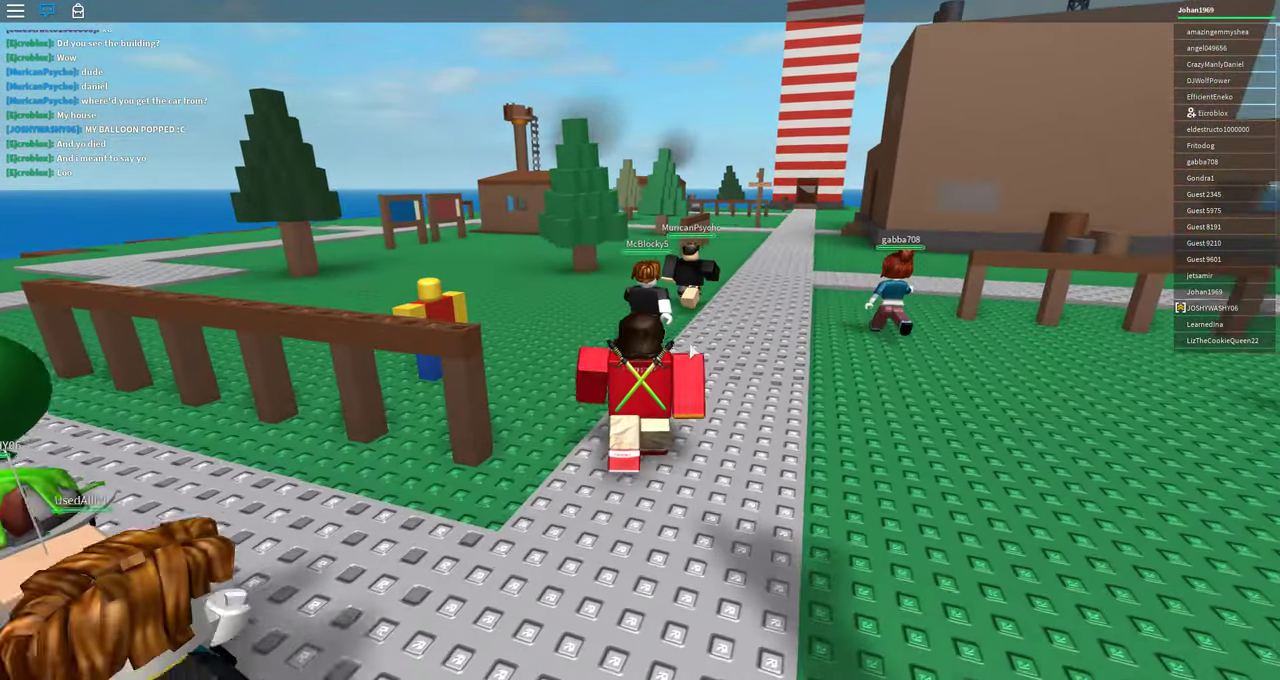
scroll(688, 348, "up", 5)
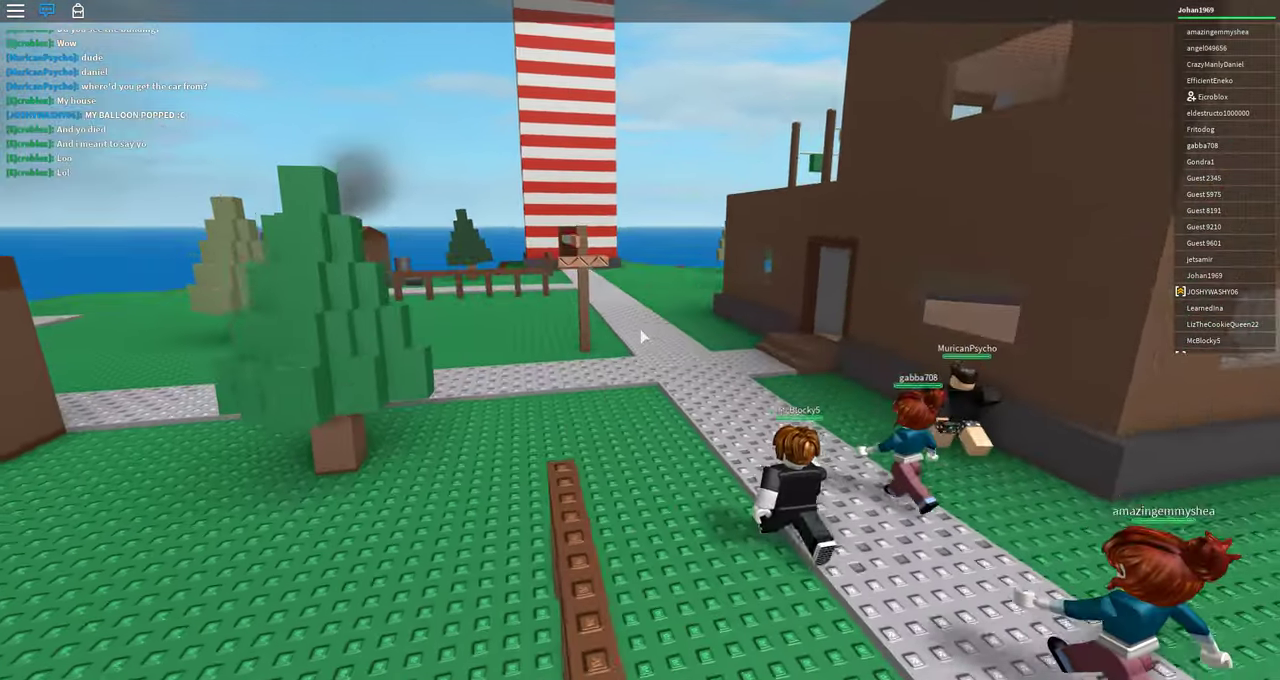
key("w")
key("w")
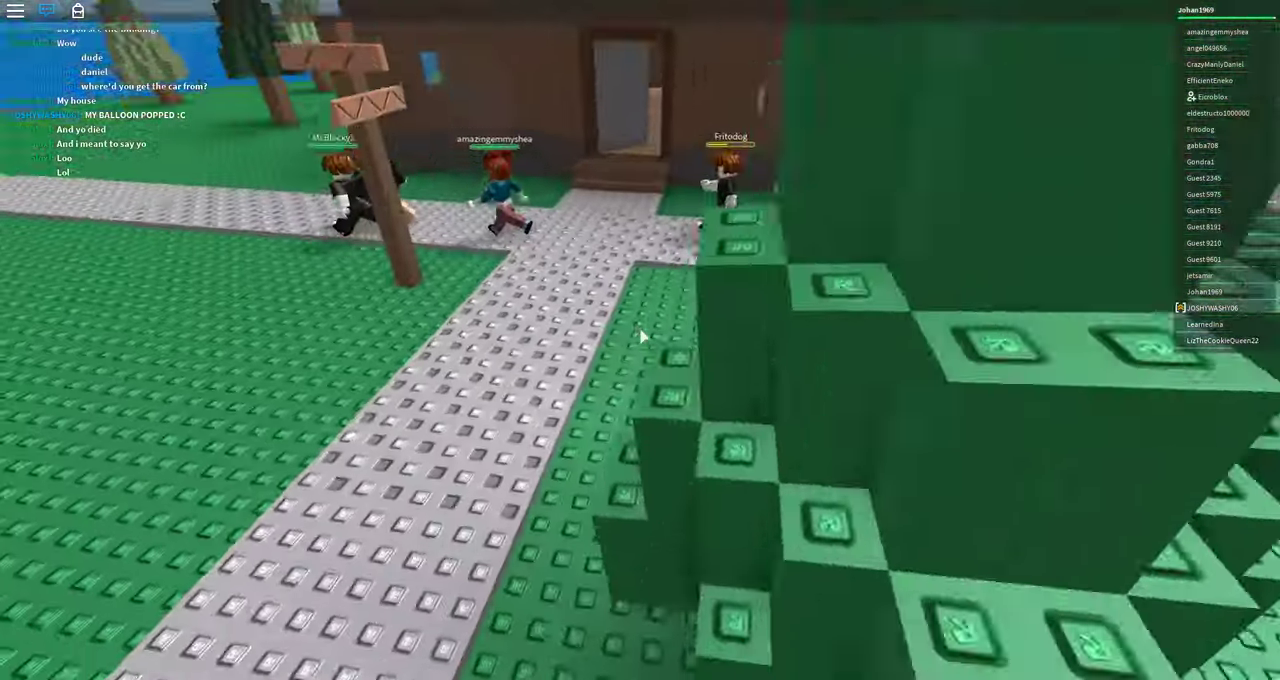
key("s")
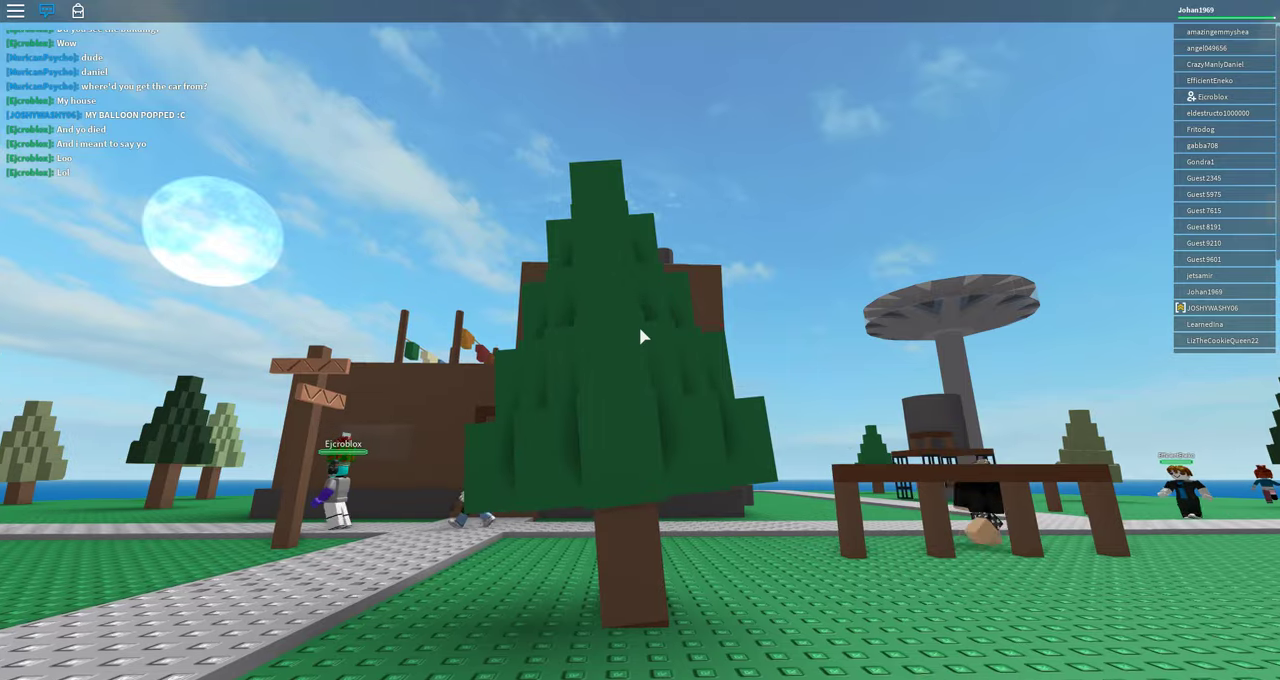
key("w")
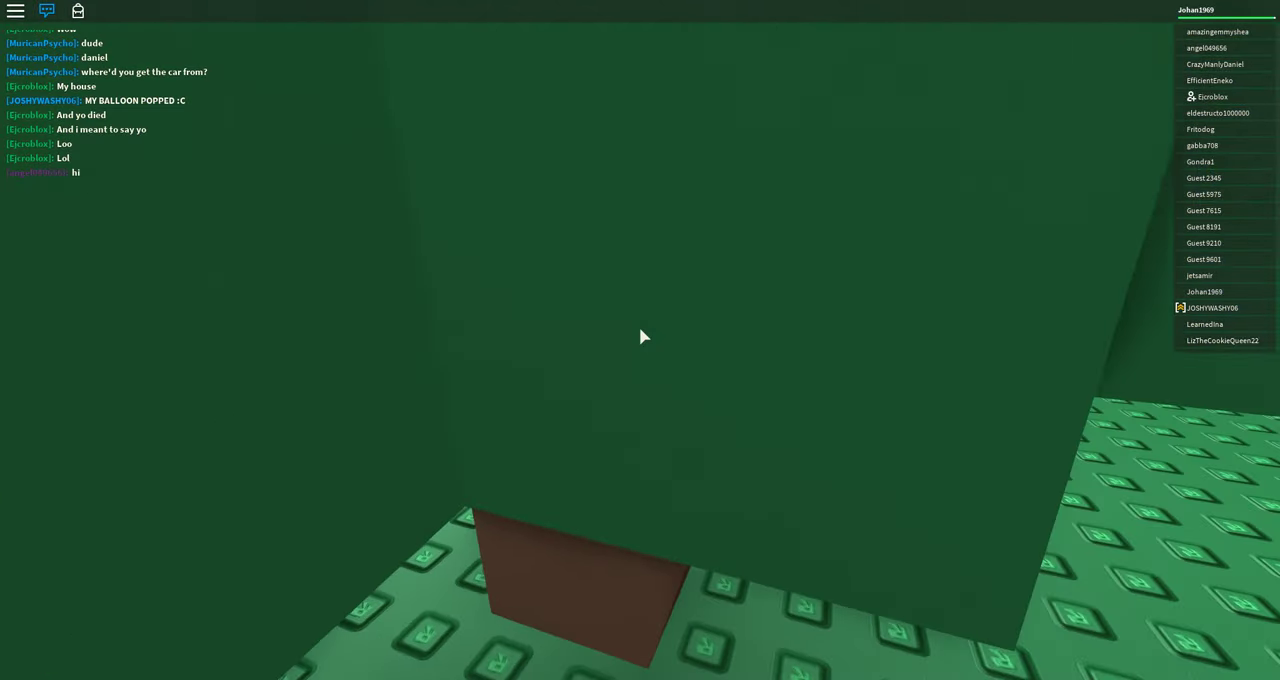
key("d")
key("w")
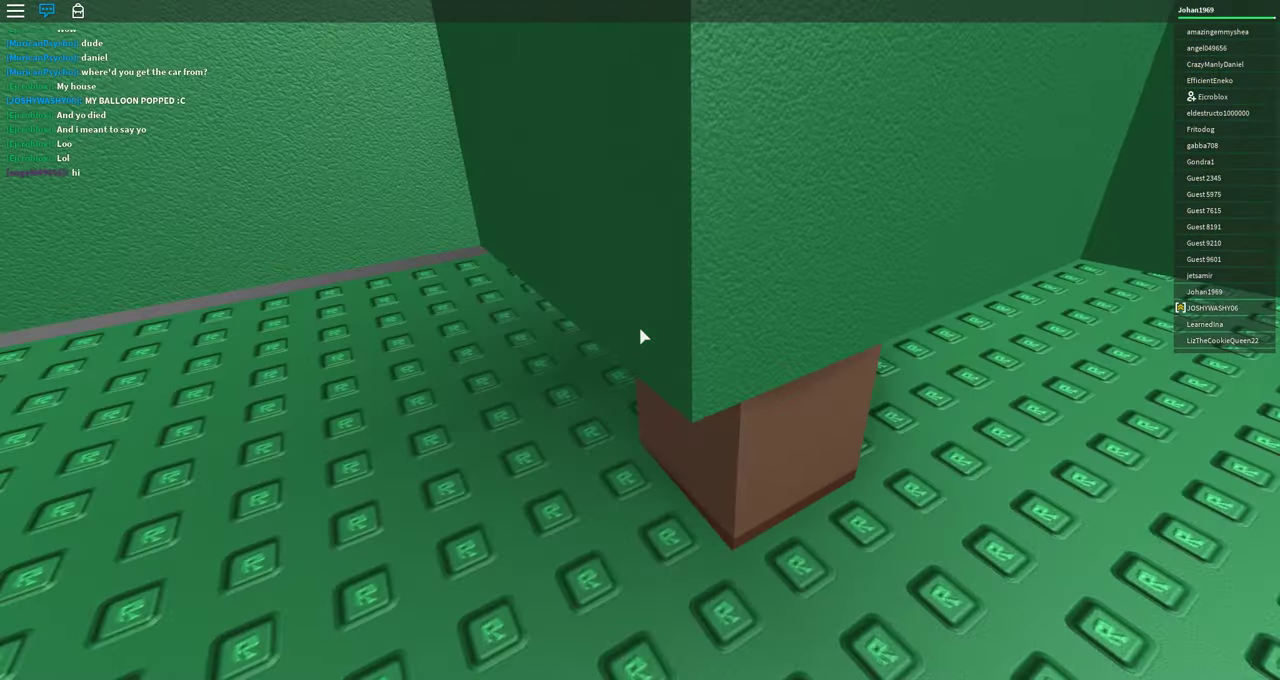
scroll(641, 337, "down", 5)
scroll(641, 337, "up", 5)
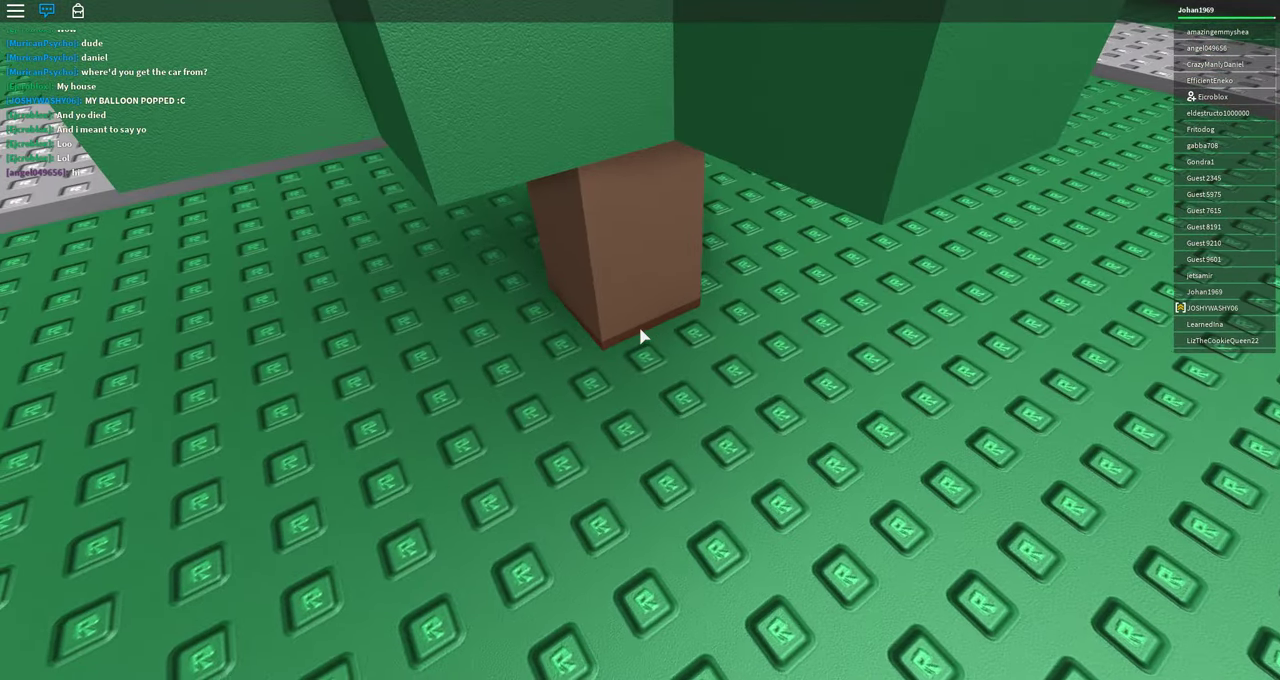
key("s")
Walk past the lighthouse to the lookout tower and climb its ladder to the top.
key("w")
key("w")
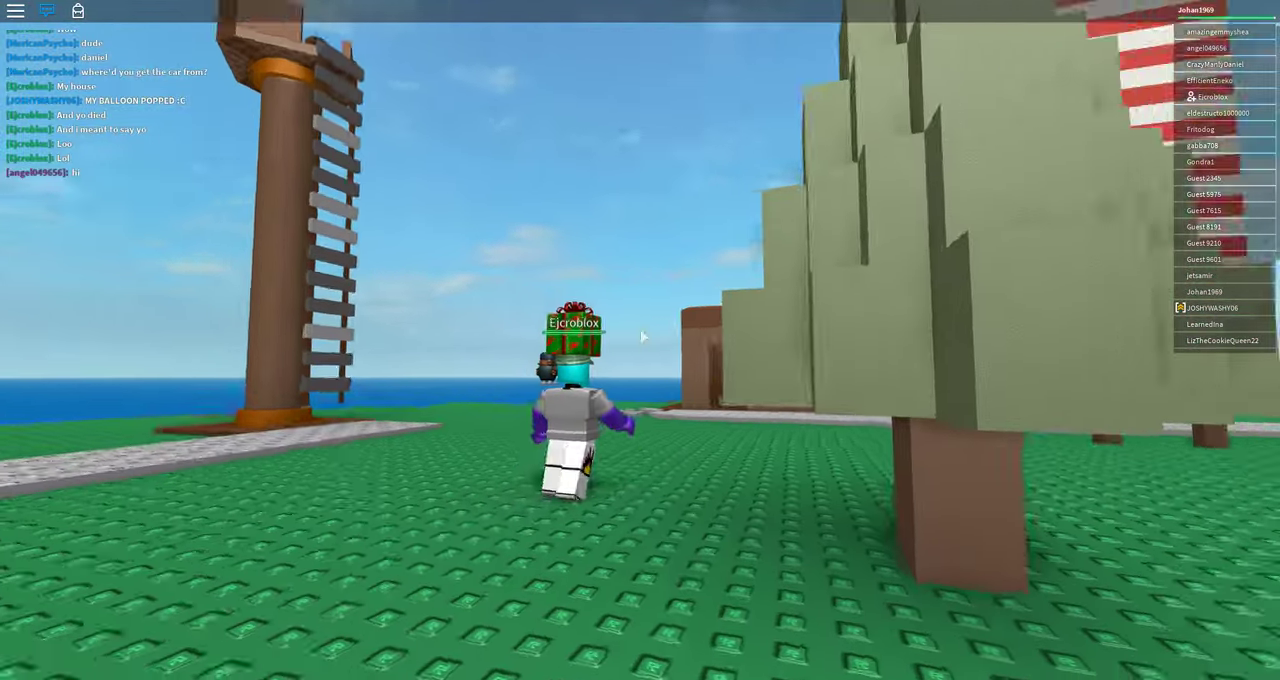
key("w")
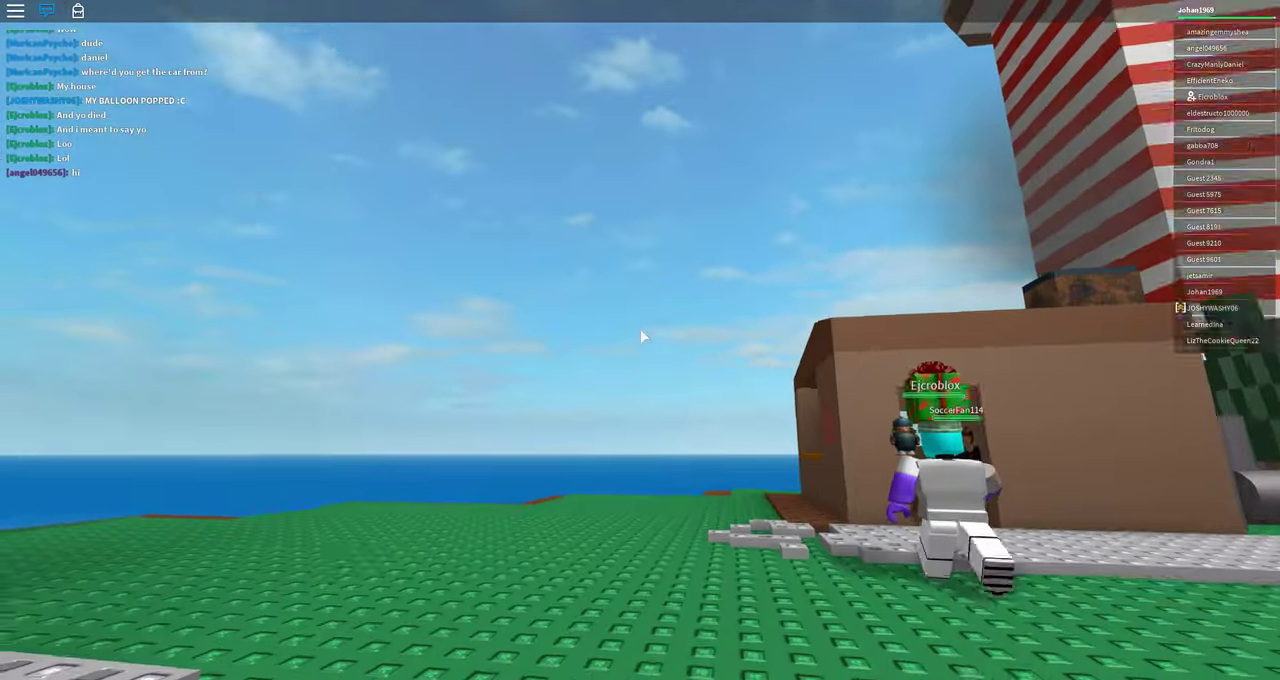
key("w")
key("w")
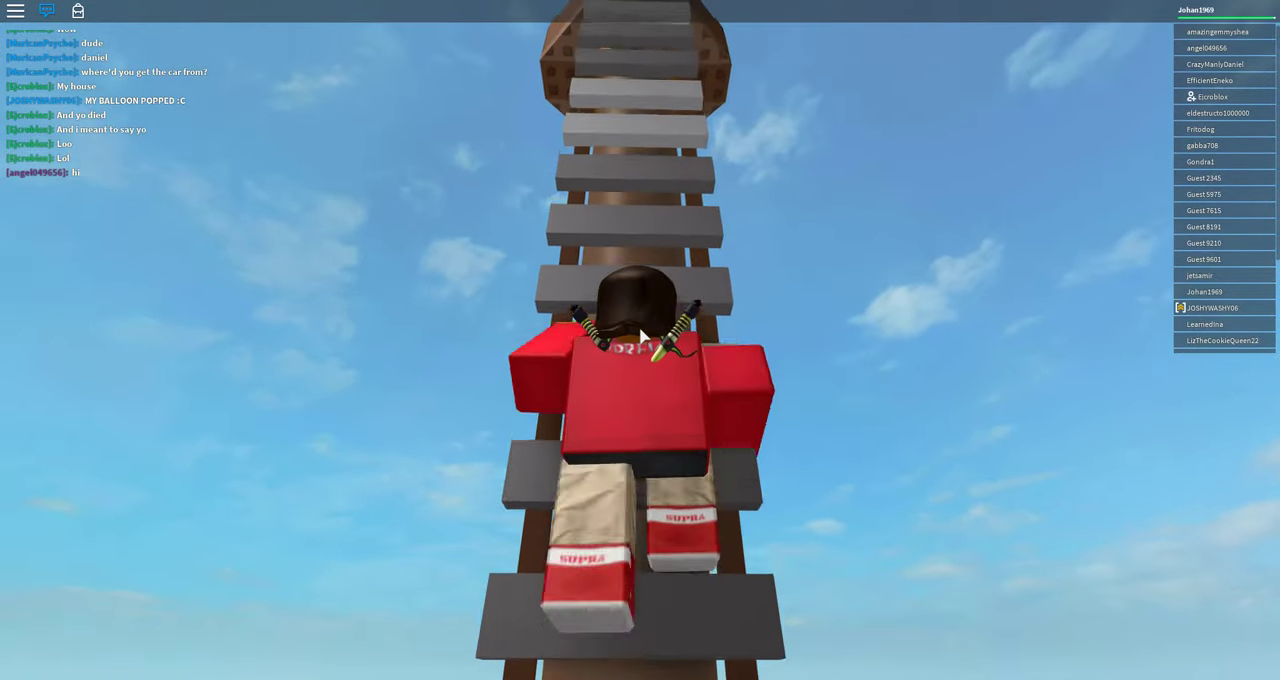
key("w")
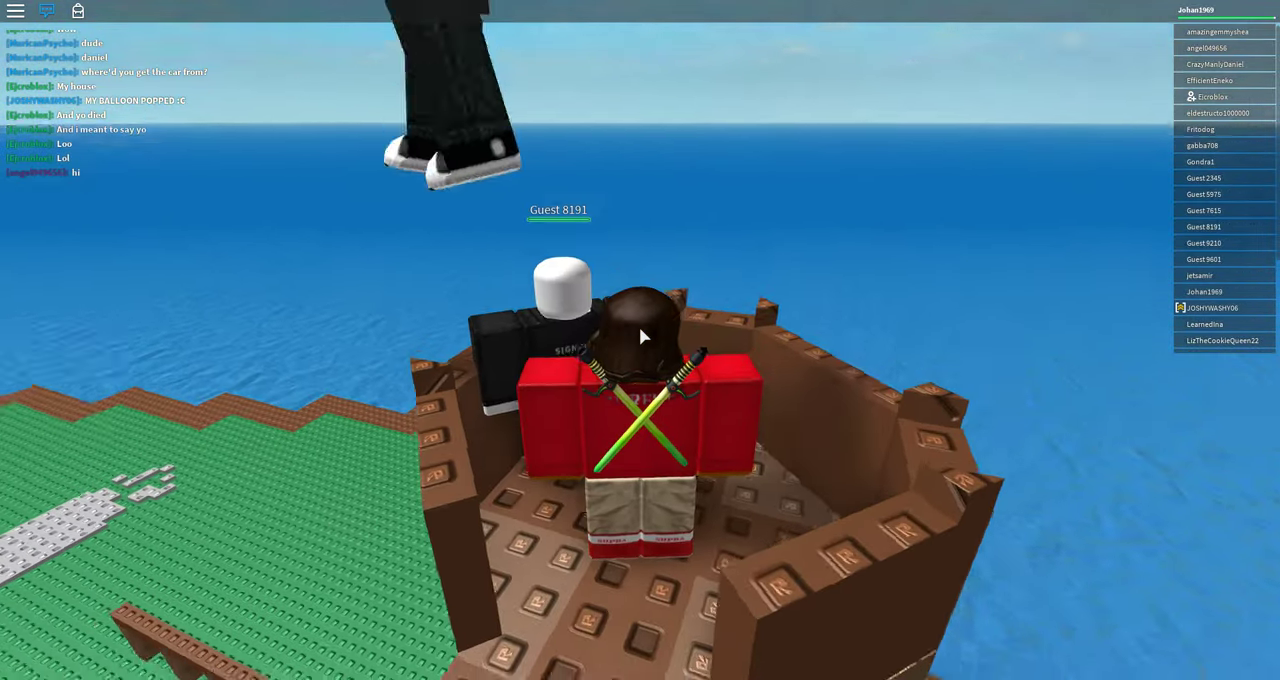
scroll(641, 337, "down", 3)
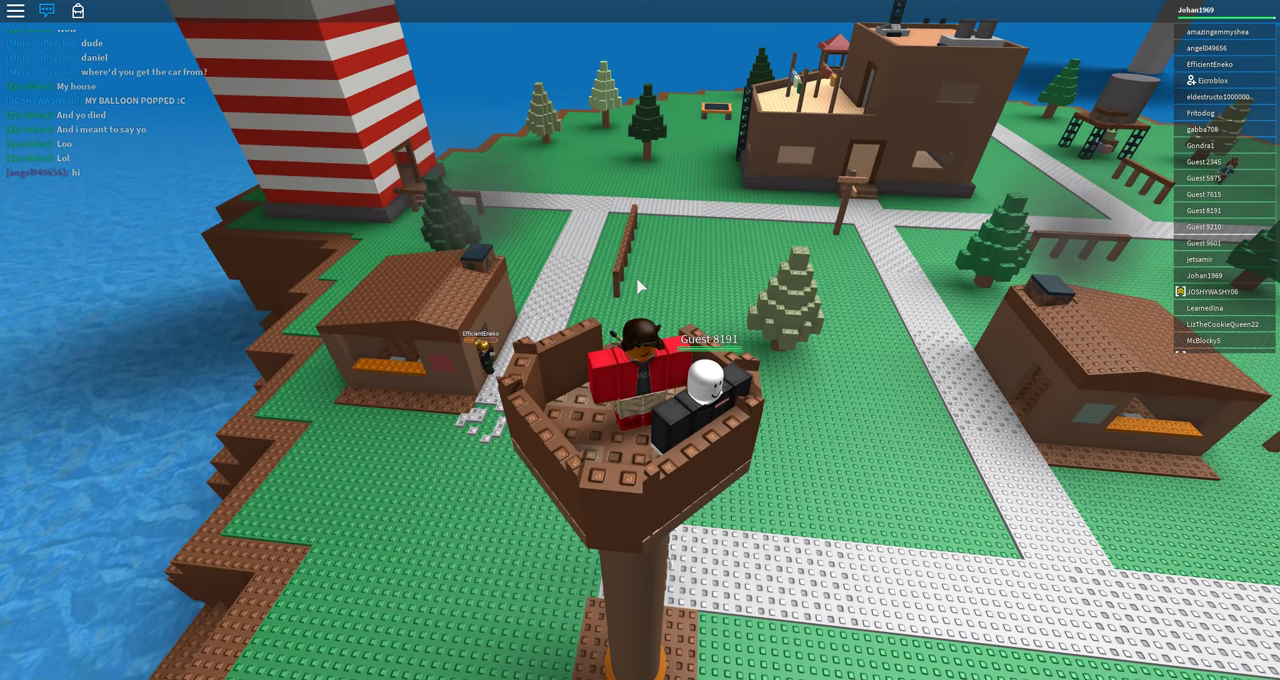
scroll(641, 287, "down", 3)
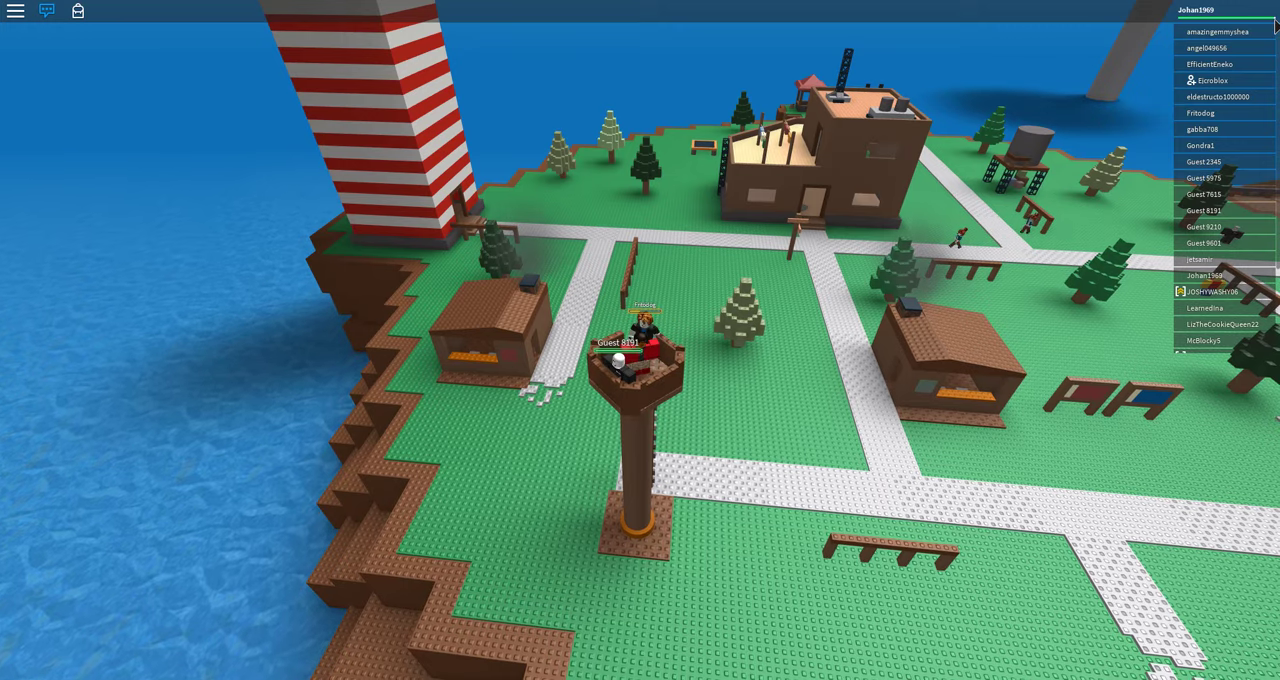
scroll(692, 355, "down", 5)
scroll(692, 354, "down", 5)
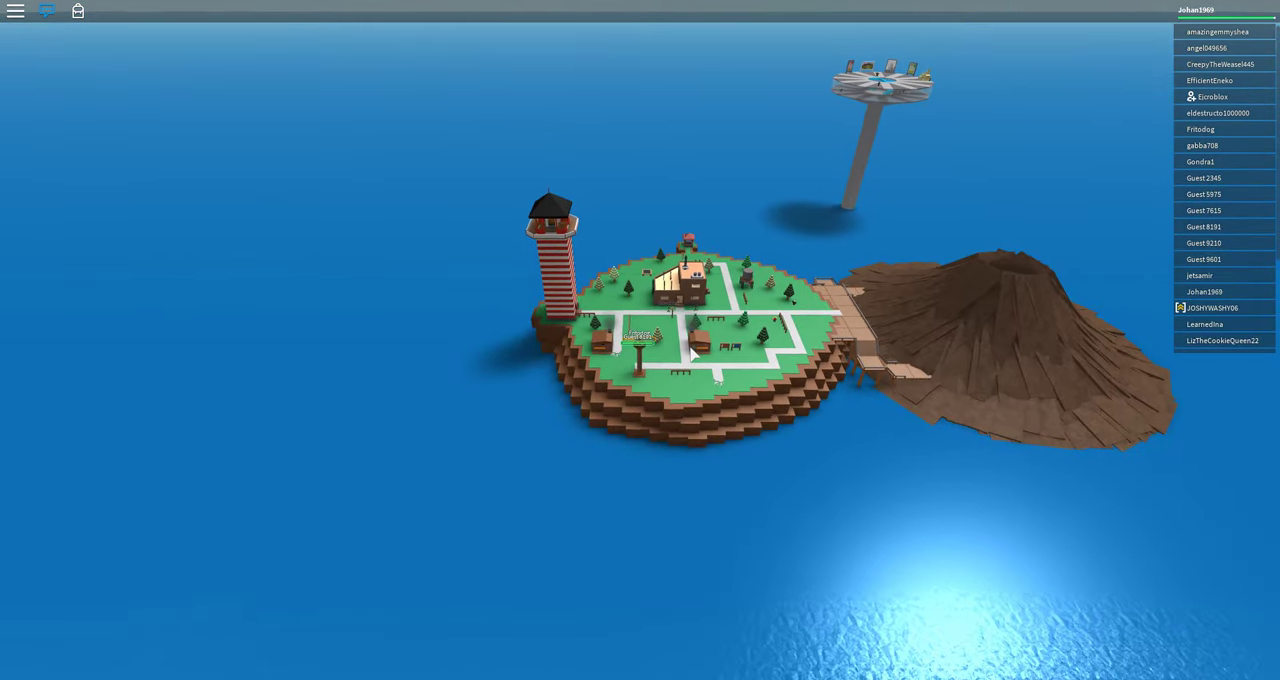
scroll(692, 355, "up", 5)
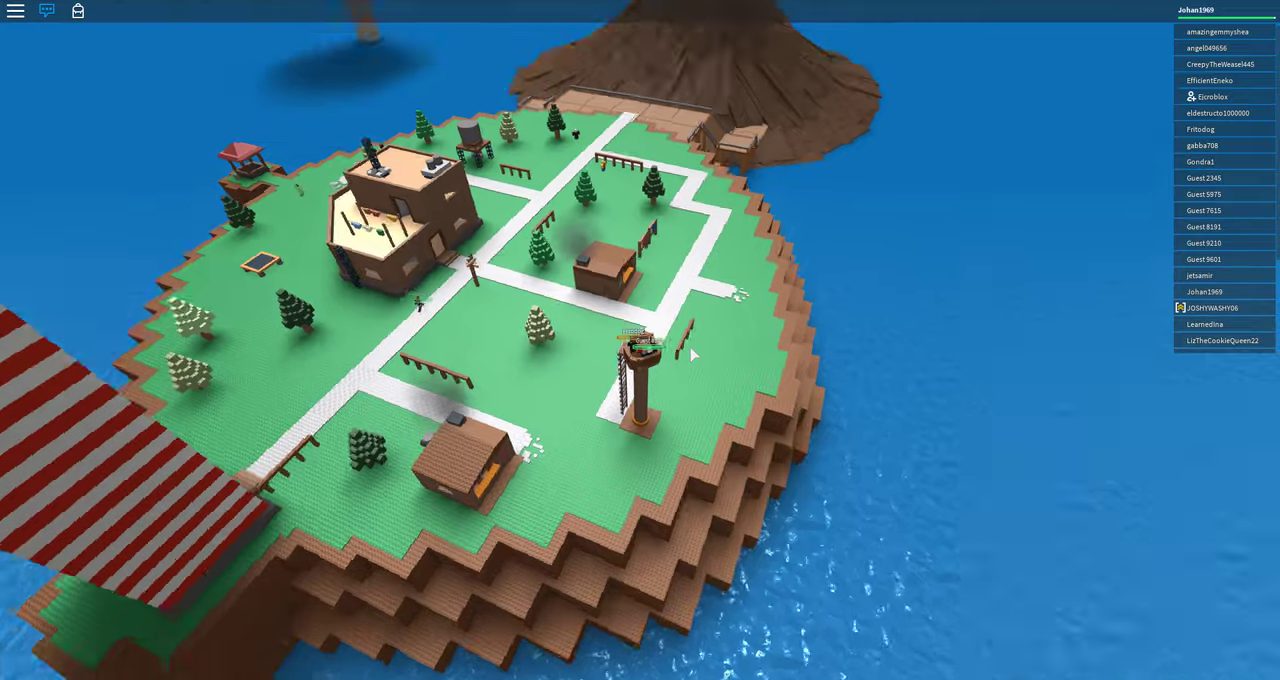
scroll(692, 355, "down", 3)
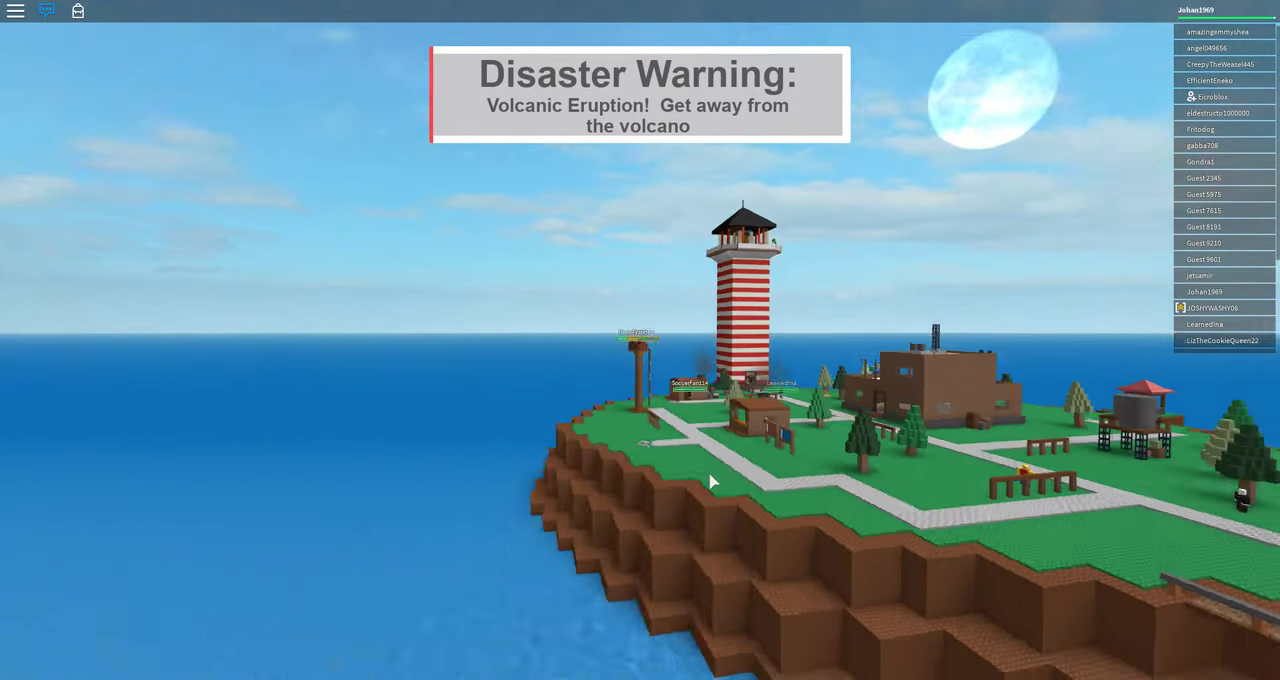
scroll(643, 337, "up", 10)
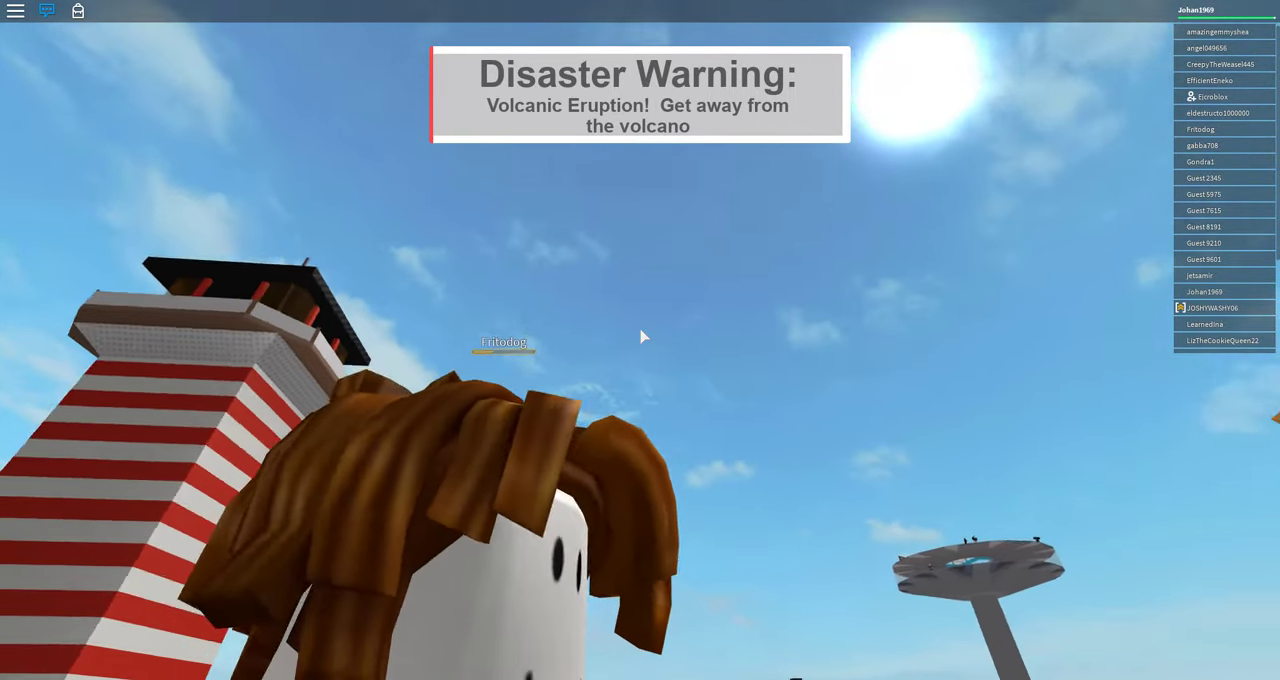
Flee the erupting volcano across the grass to the striped lighthouse doorway.
key("Right")
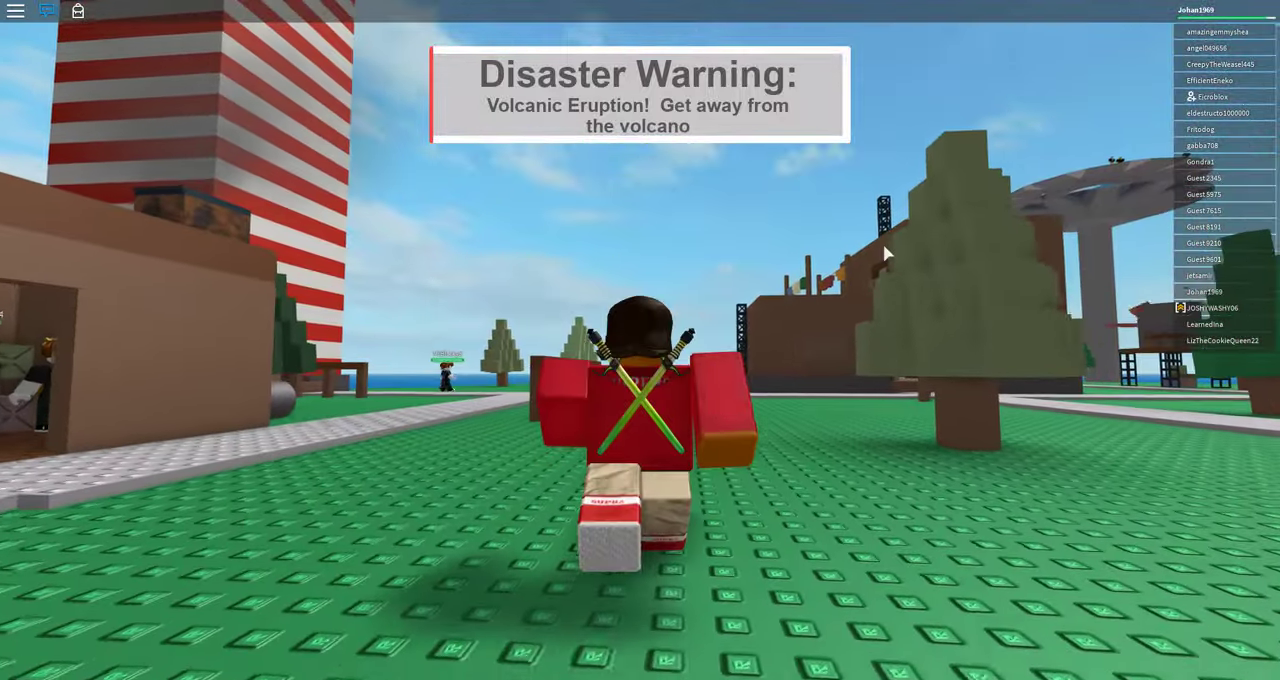
key("w")
key("Right")
key("w")
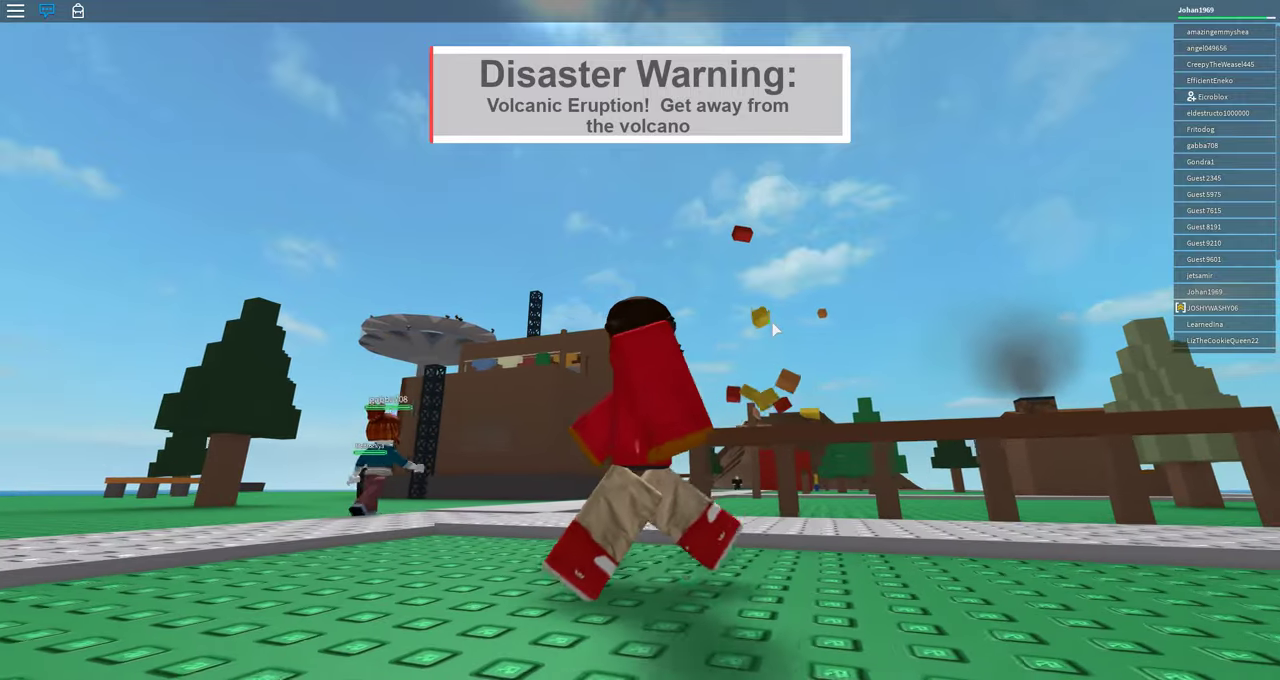
key("w")
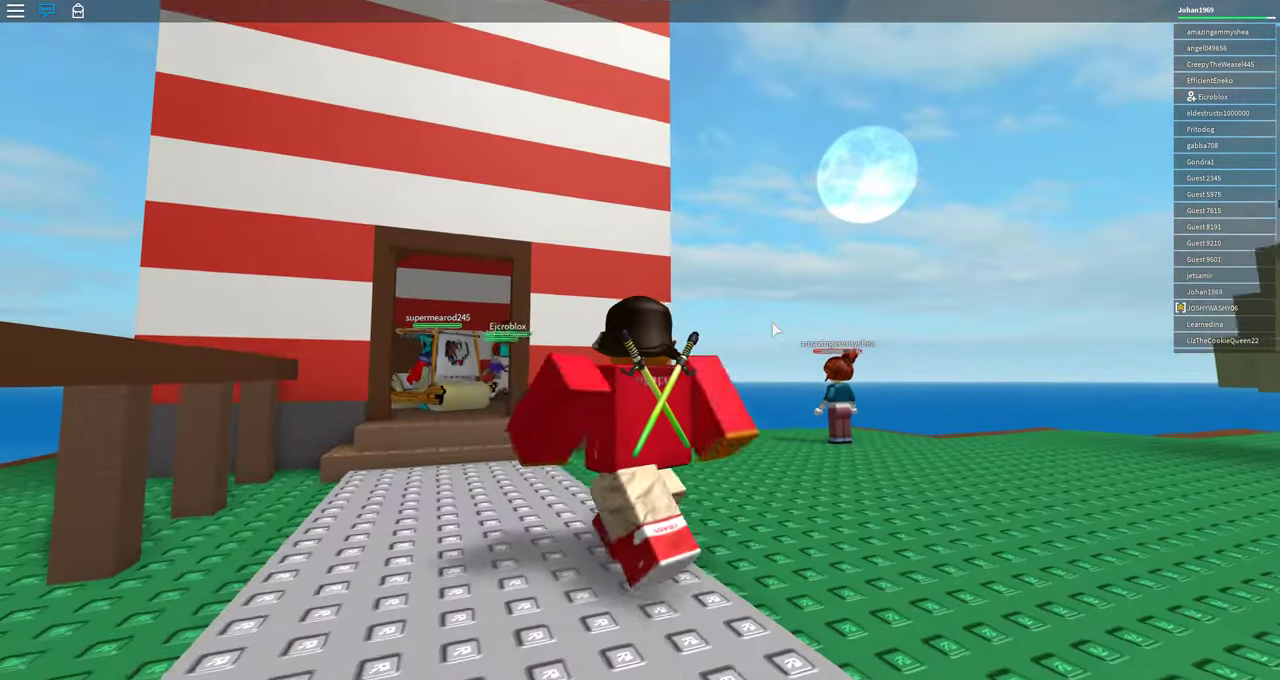
key("w")
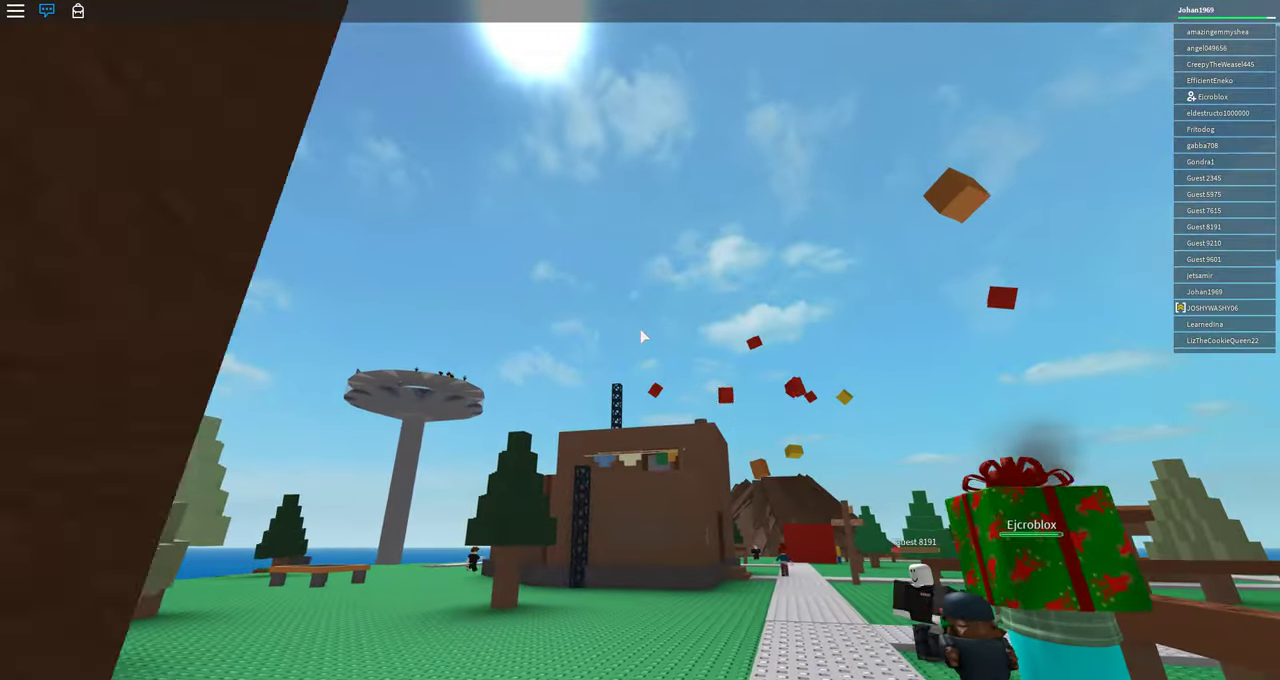
Climb the lighthouse's inner staircase to the top balcony and look over the island.
key("w")
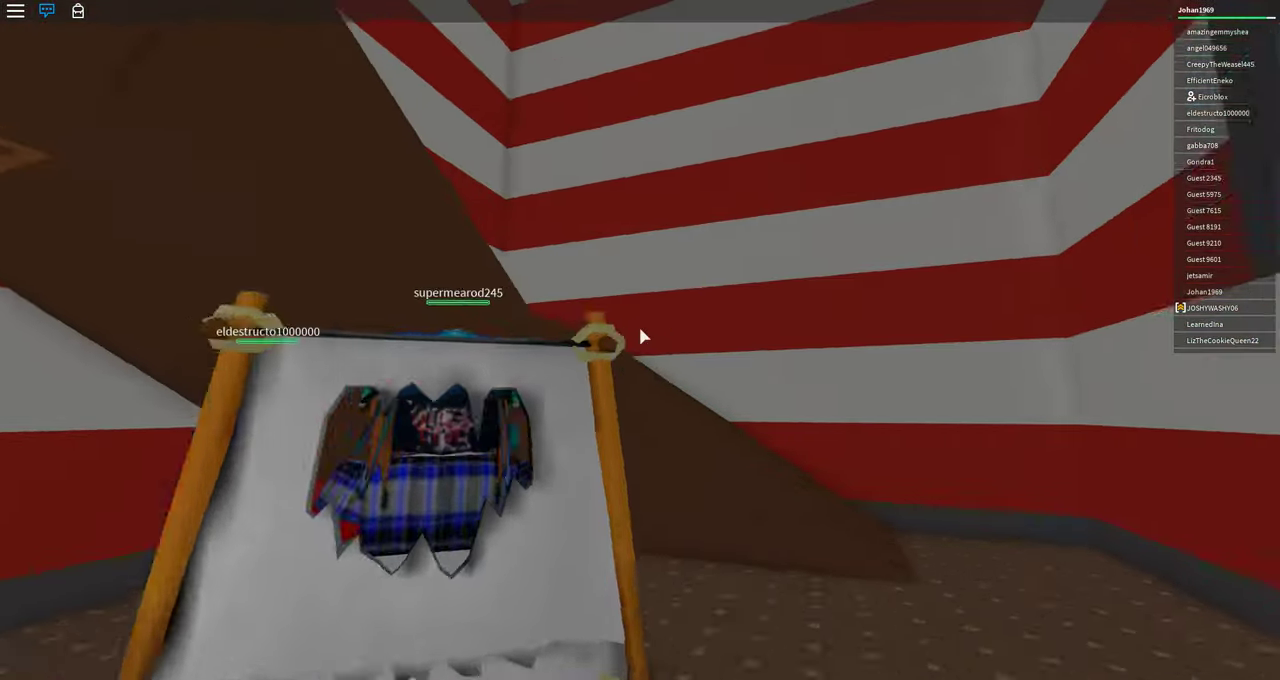
key("w")
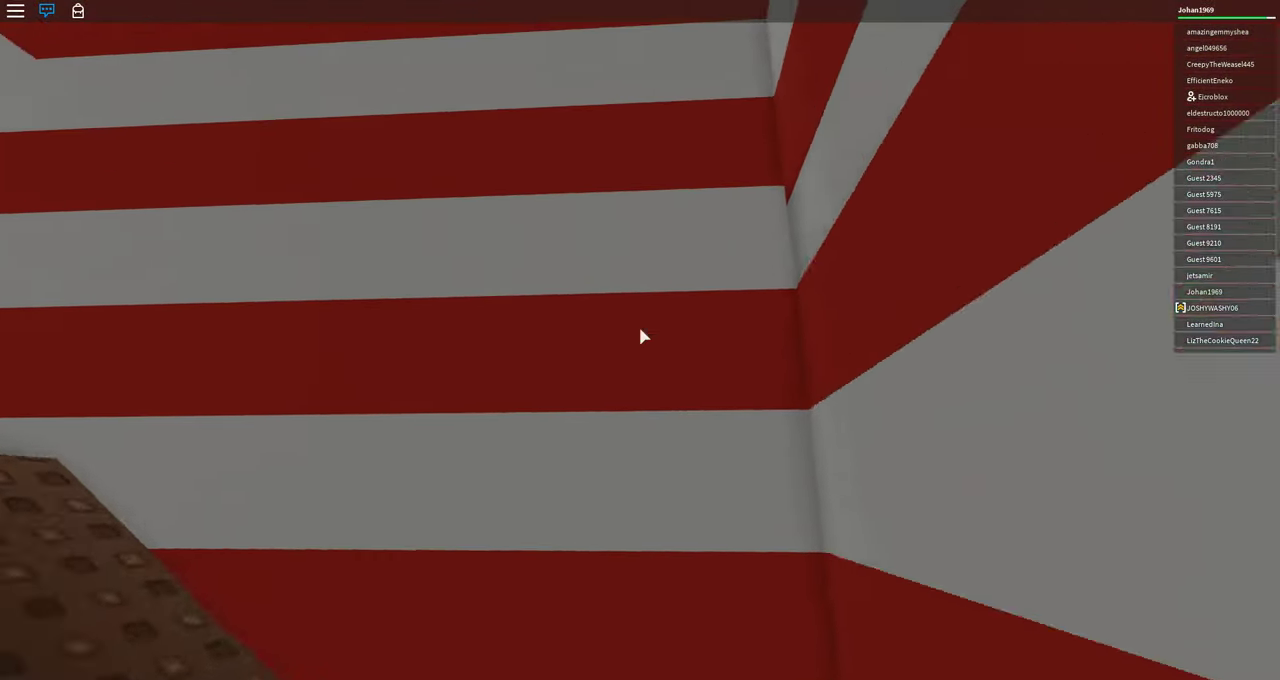
key("w")
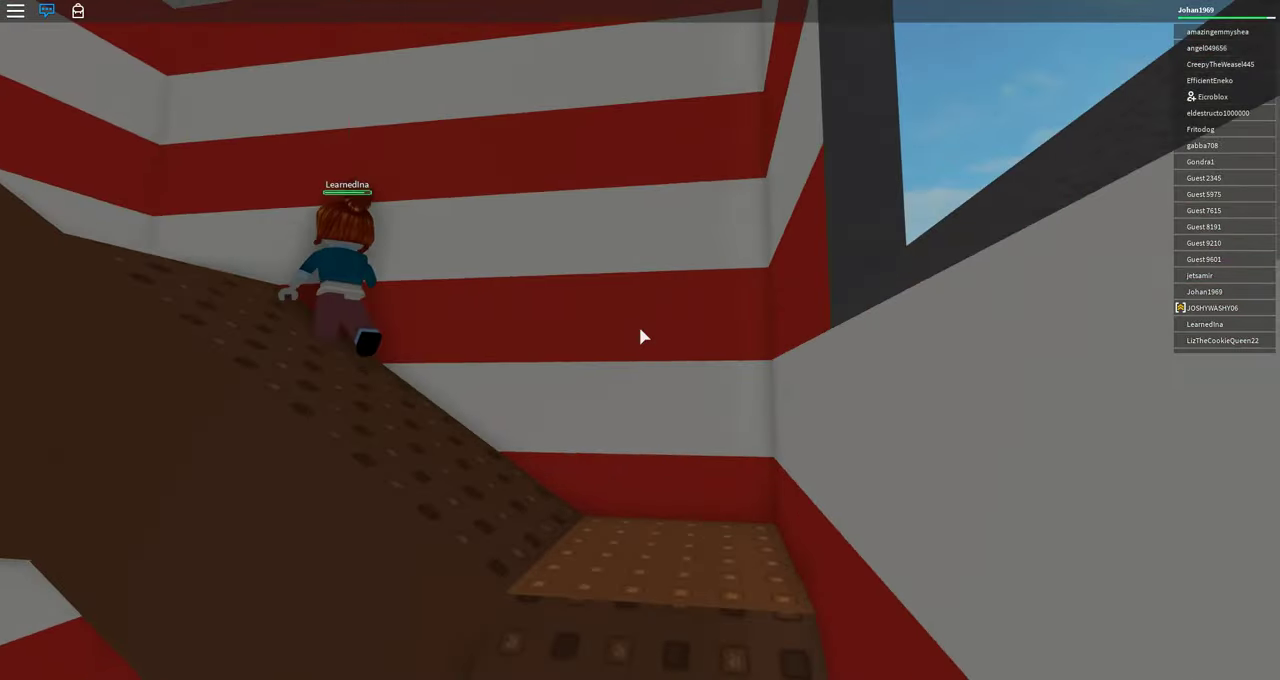
key("w")
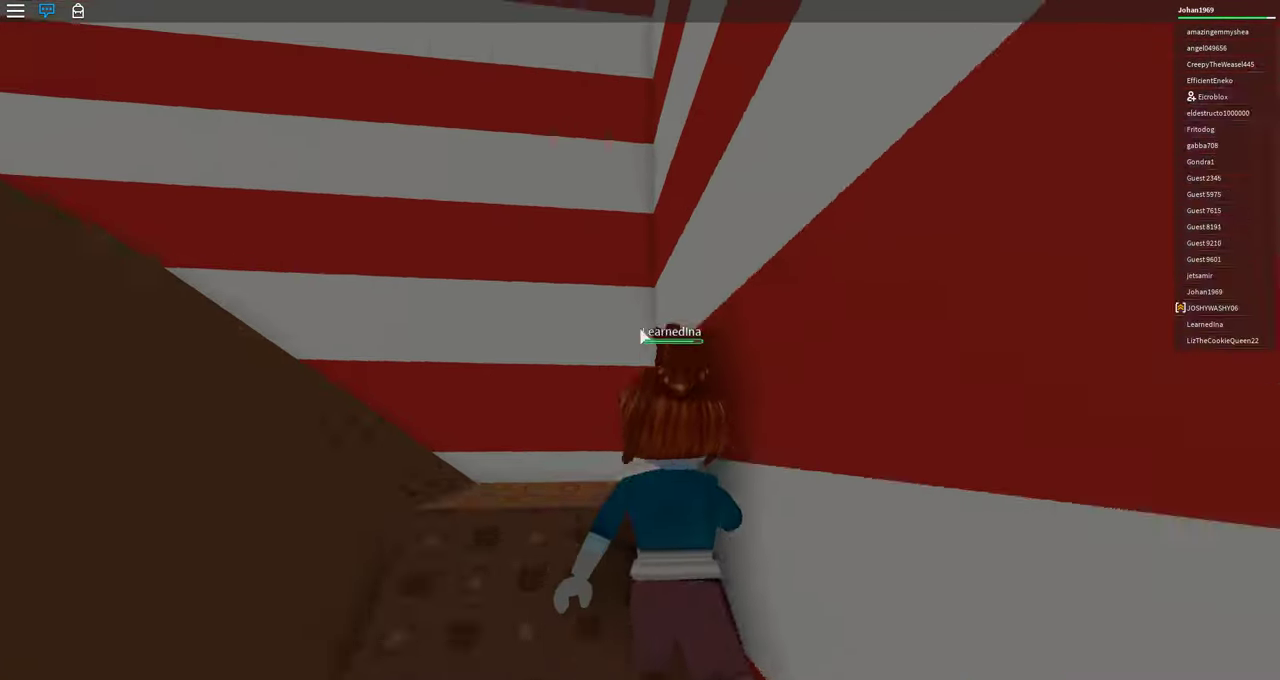
key("w")
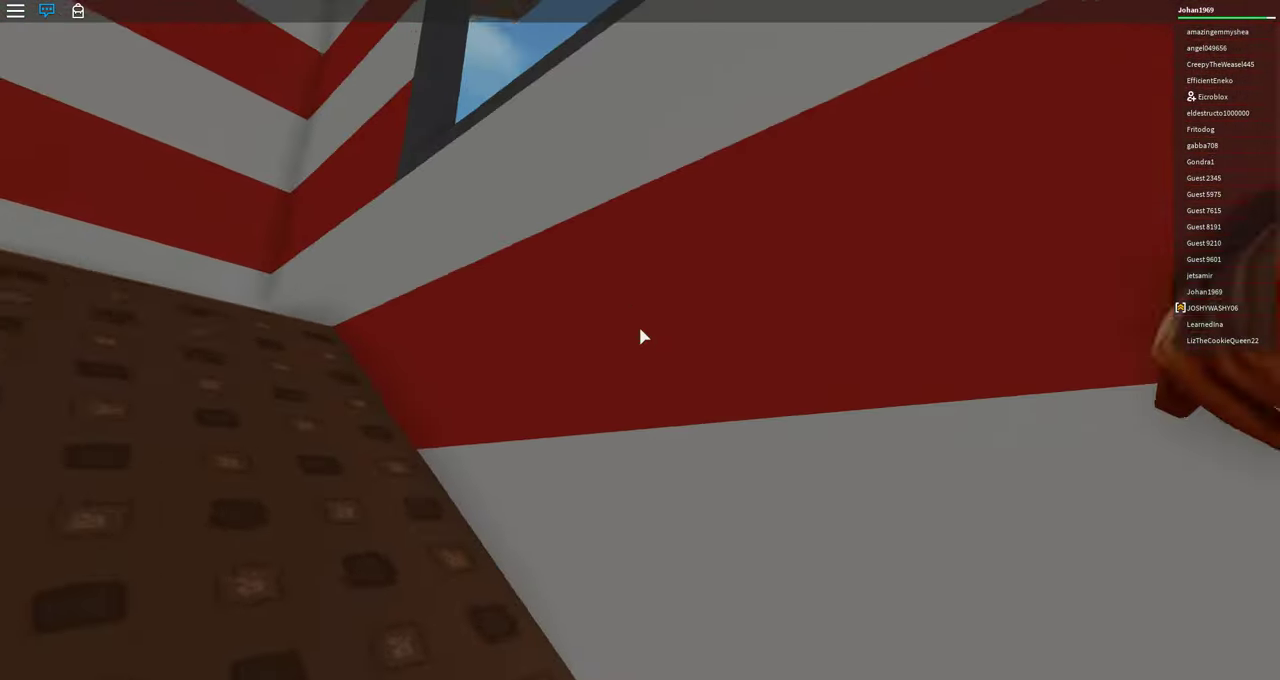
key("w")
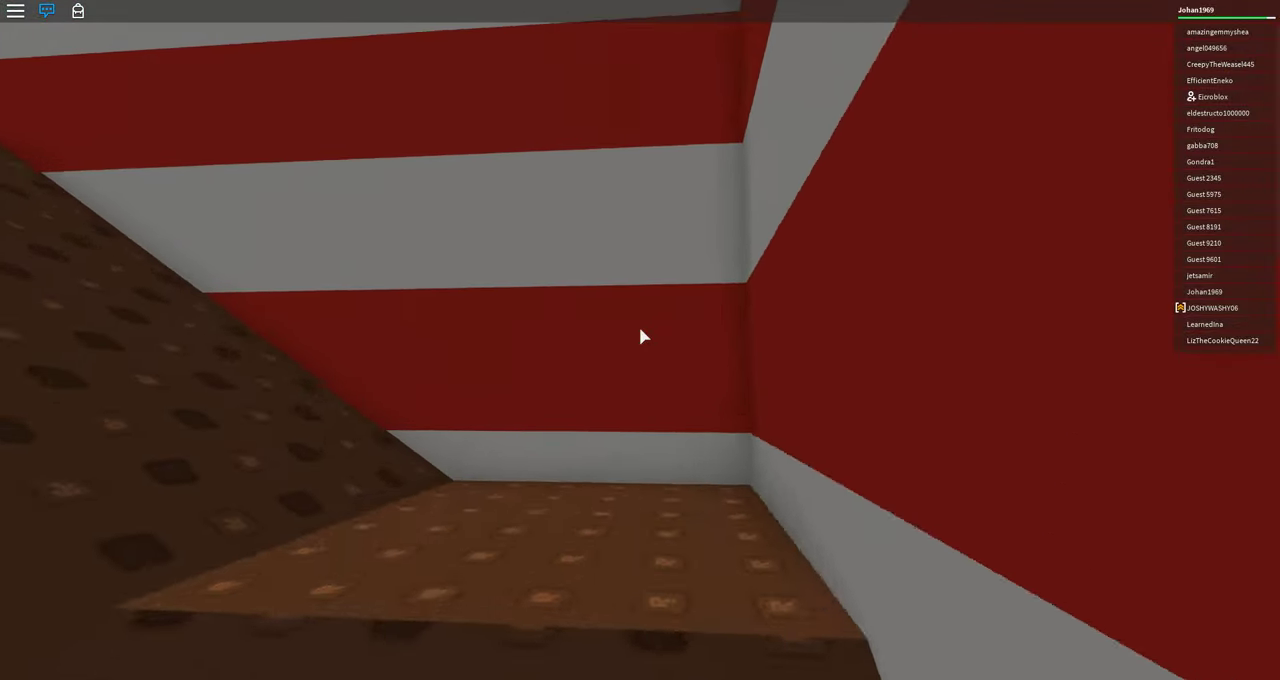
key("w")
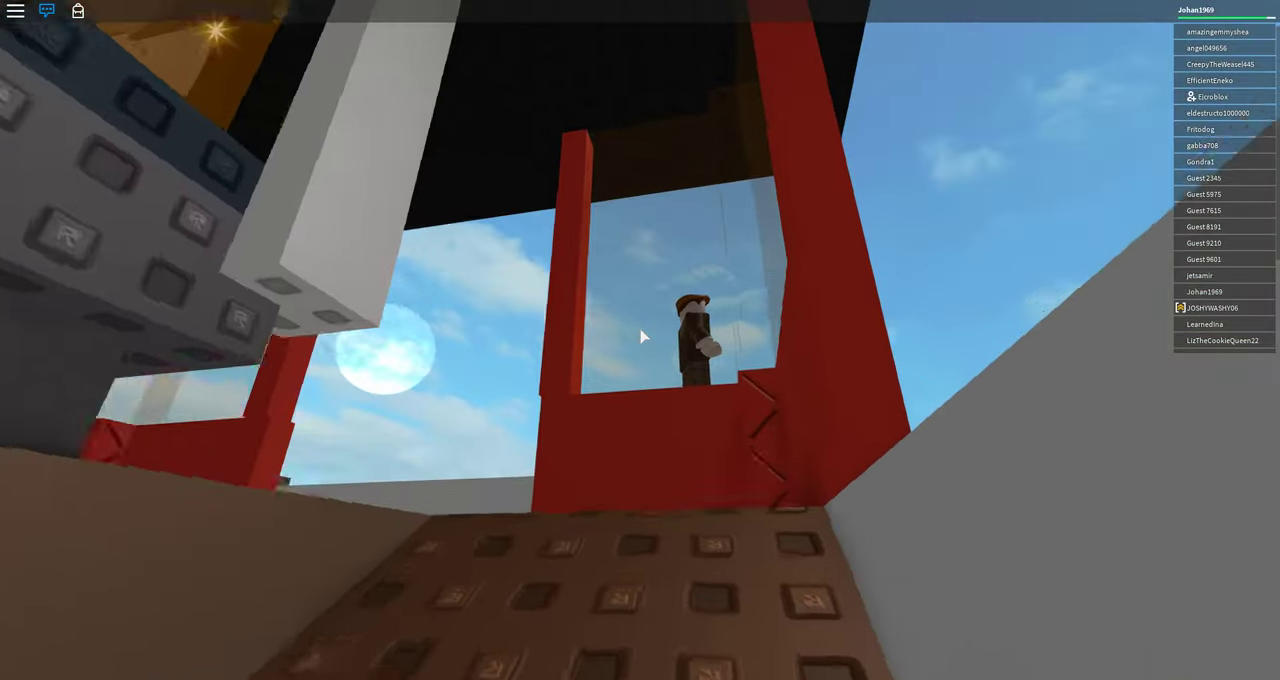
key("w")
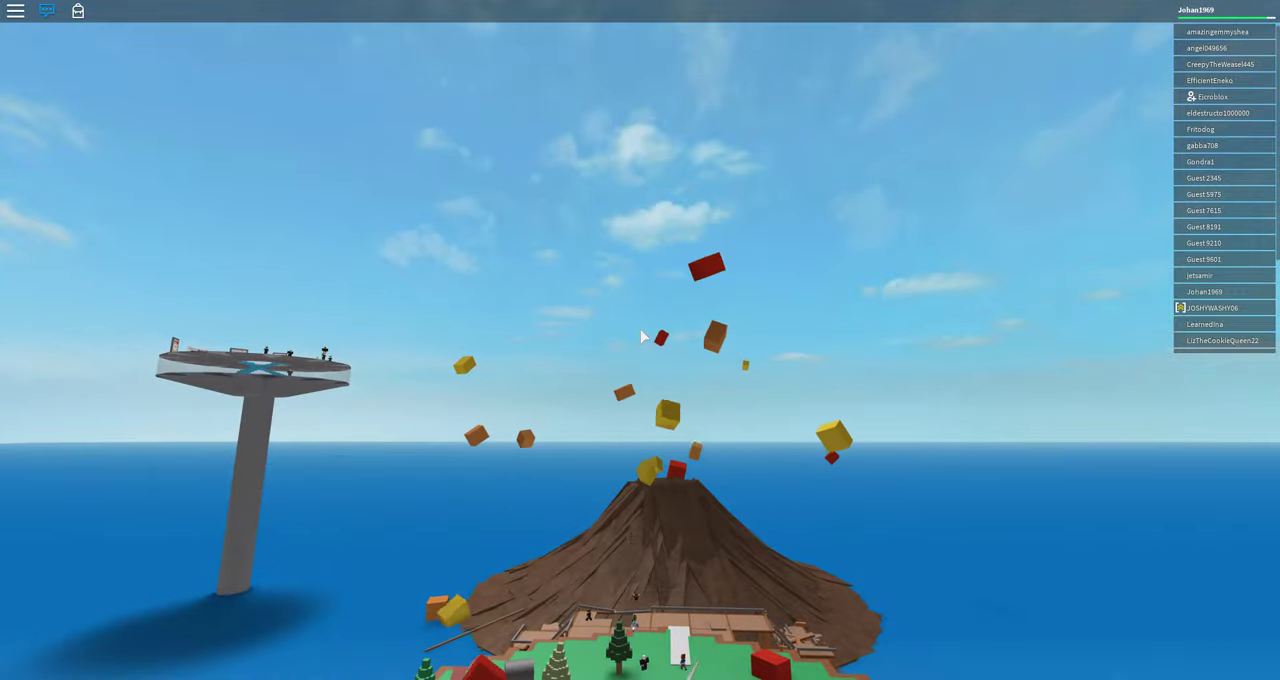
key("Right")
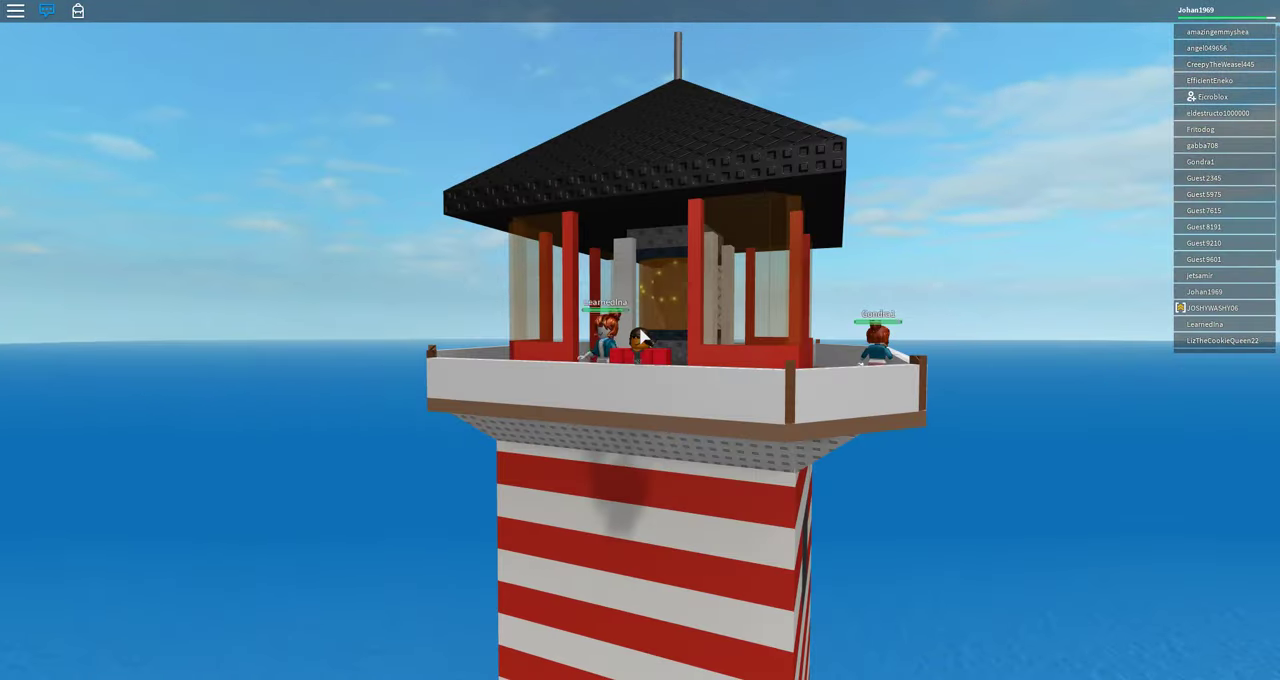
scroll(643, 337, "down", 5)
Orbit the camera around the island while the volcano round ends.
key("Right")
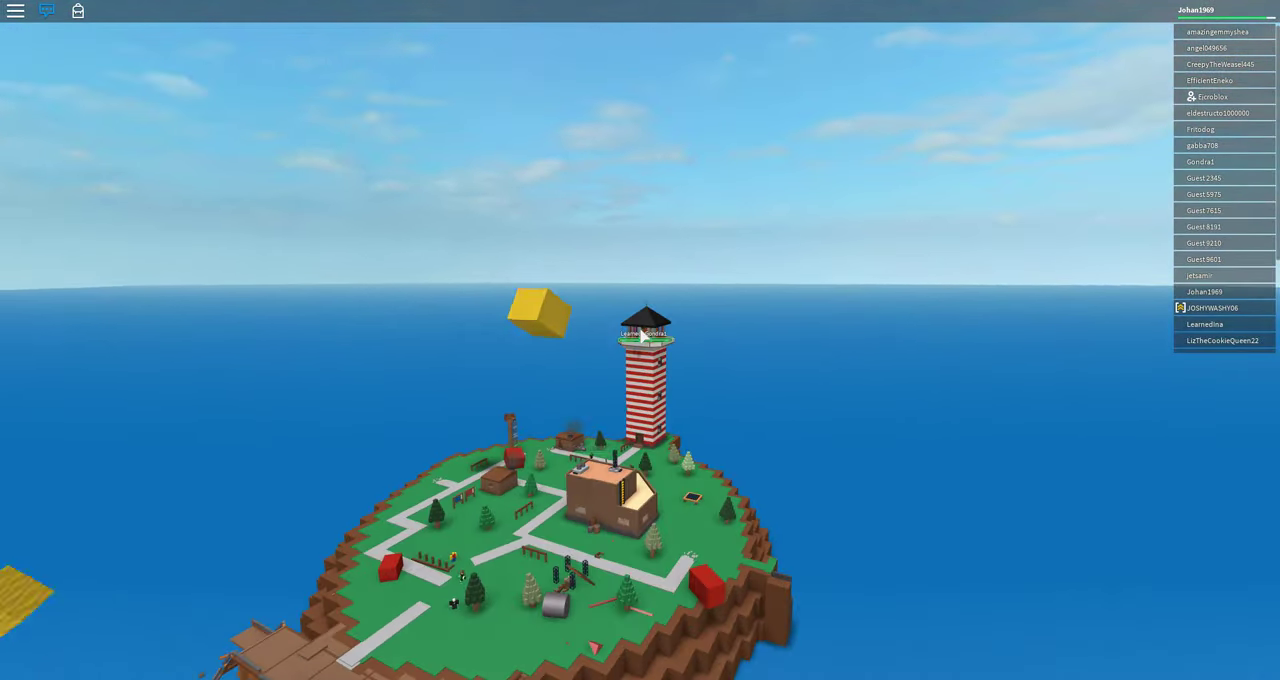
scroll(643, 337, "up", 4)
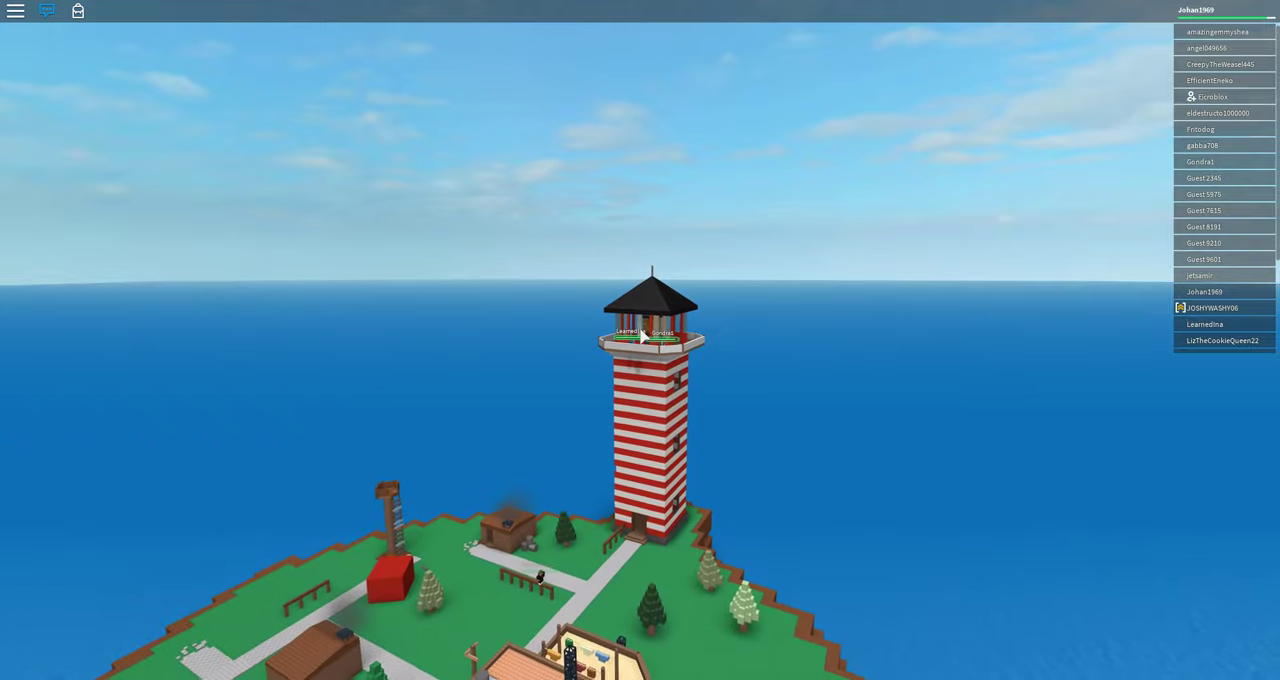
scroll(643, 337, "down", 3)
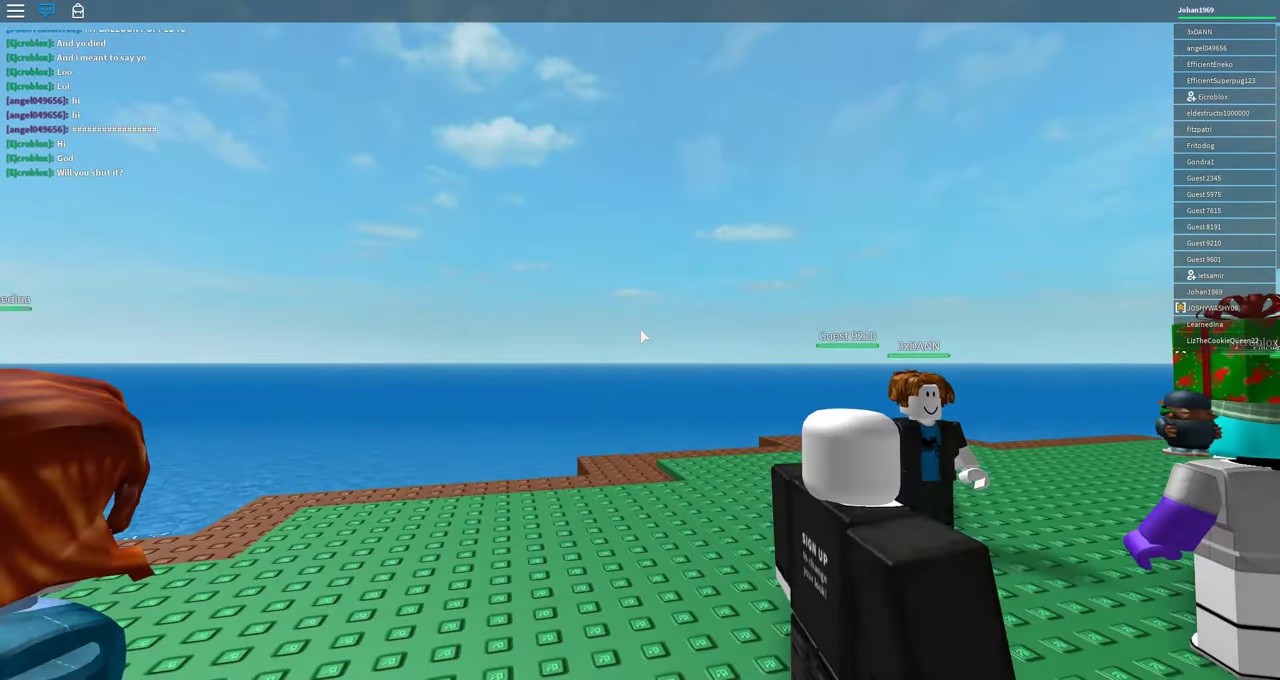
Run off the grass into the glass tower toward its ramp.
key("w")
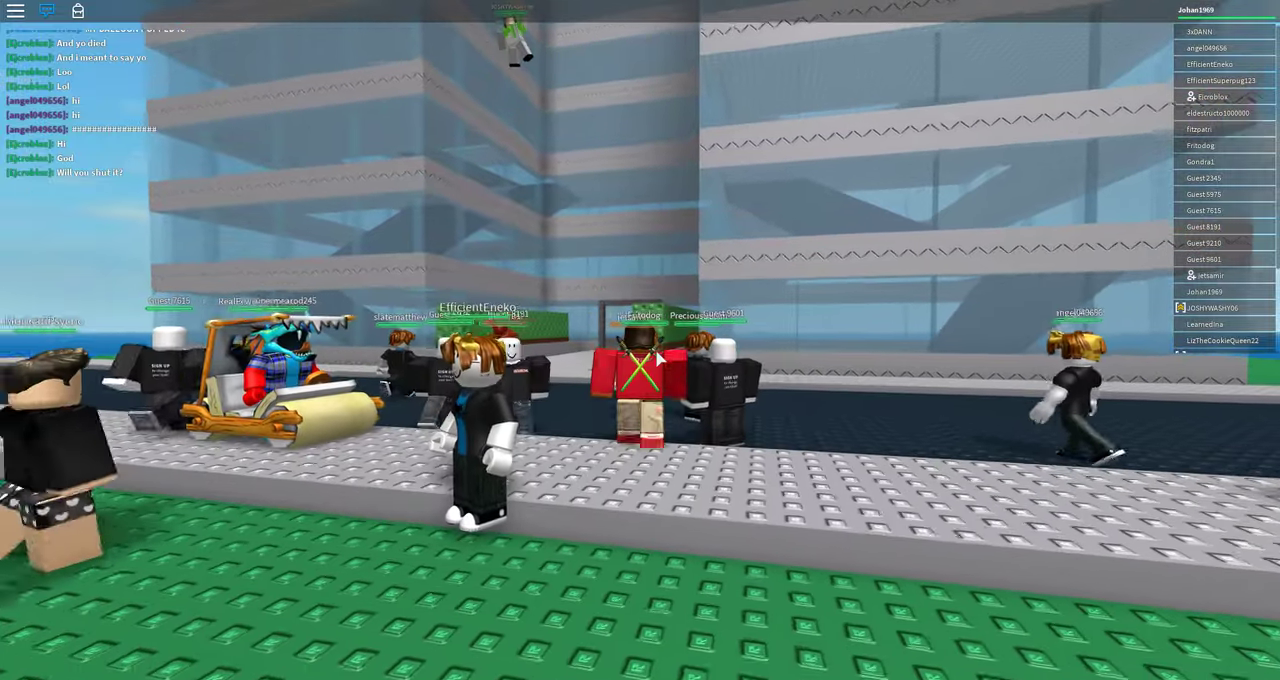
key("w")
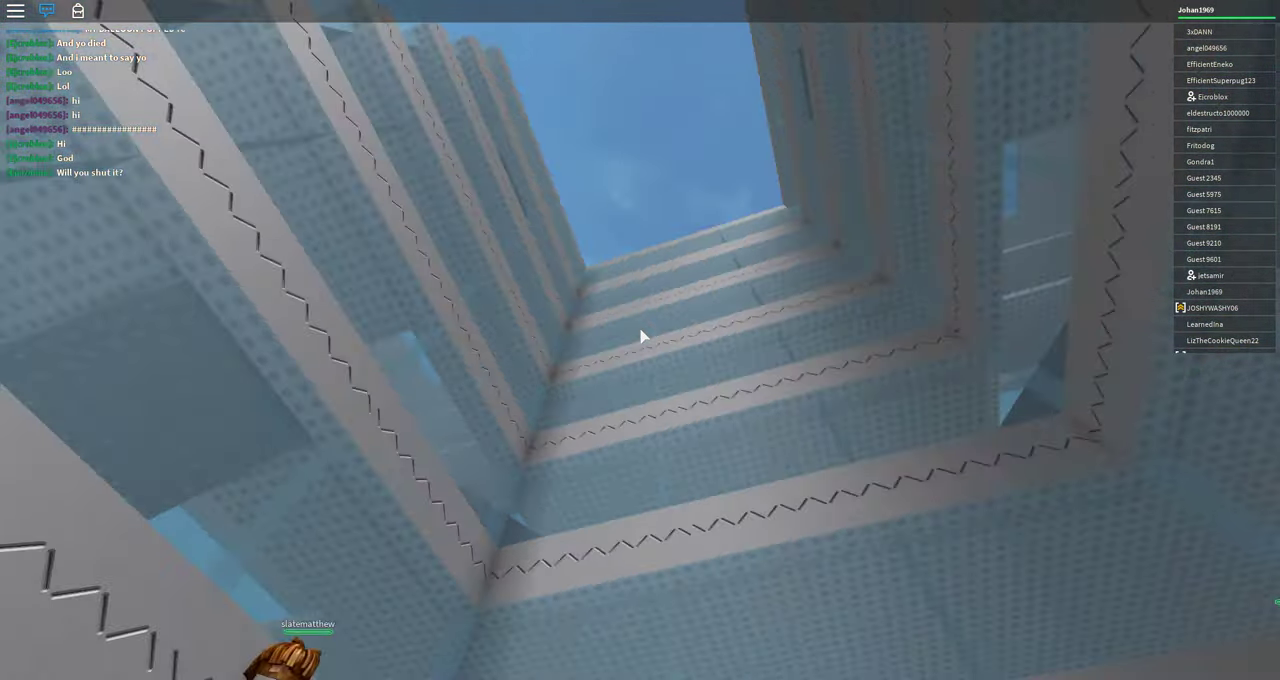
key("w")
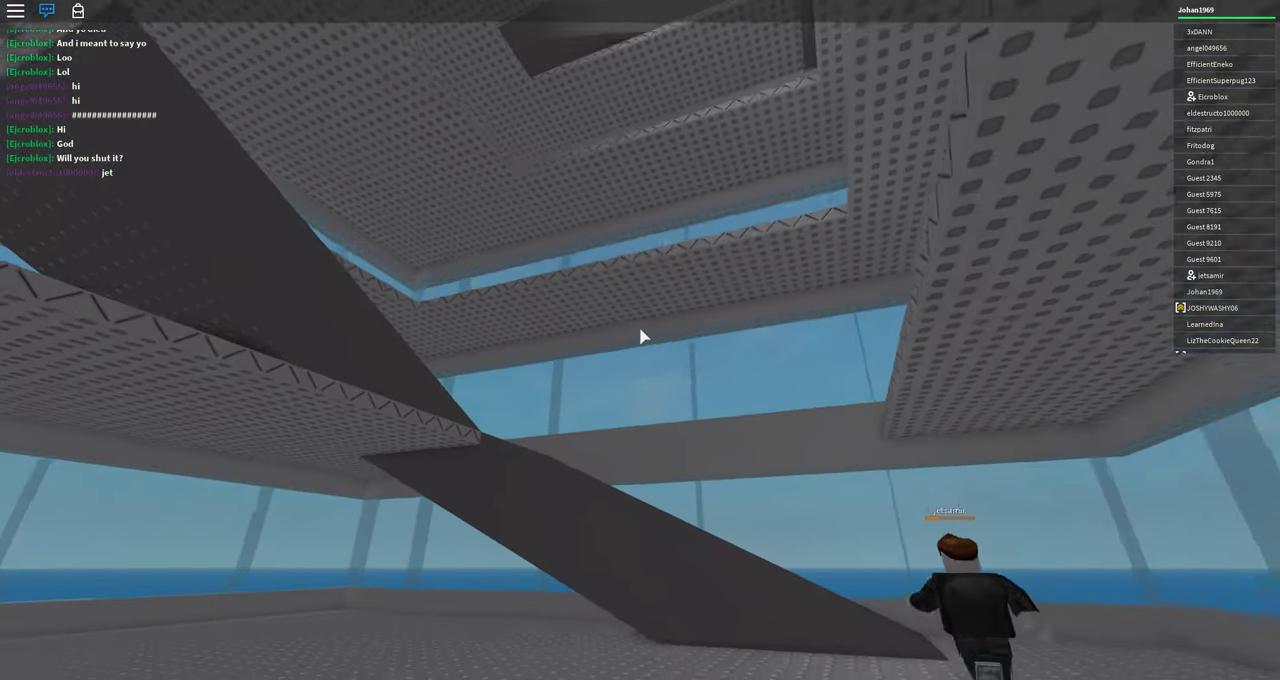
key("w")
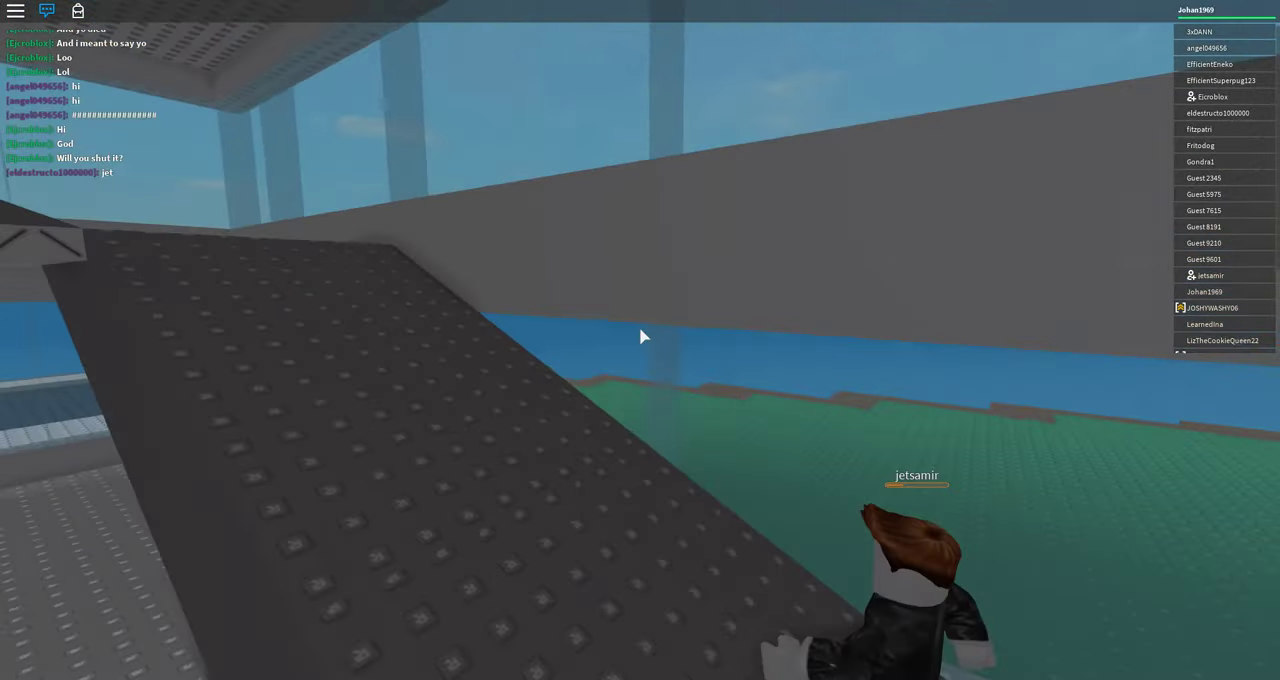
key("w")
key("w")
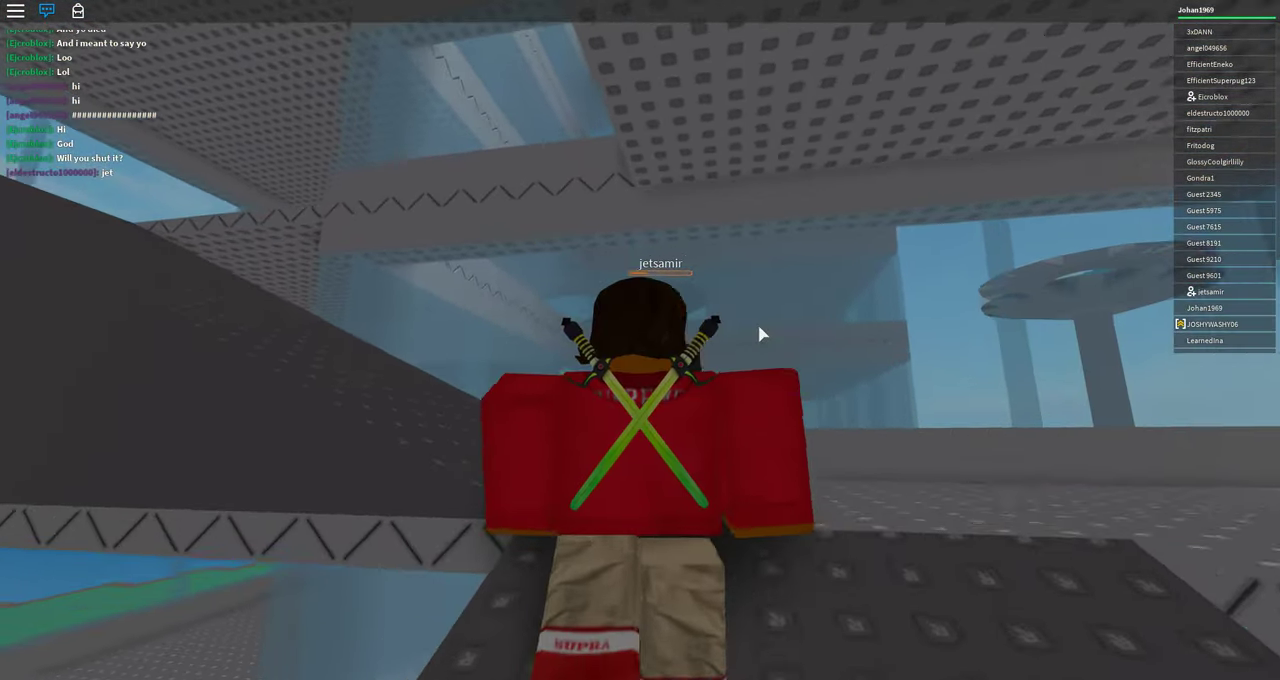
Follow another player up the ramp and along the walkway to the upper floor.
key("w")
key("w")
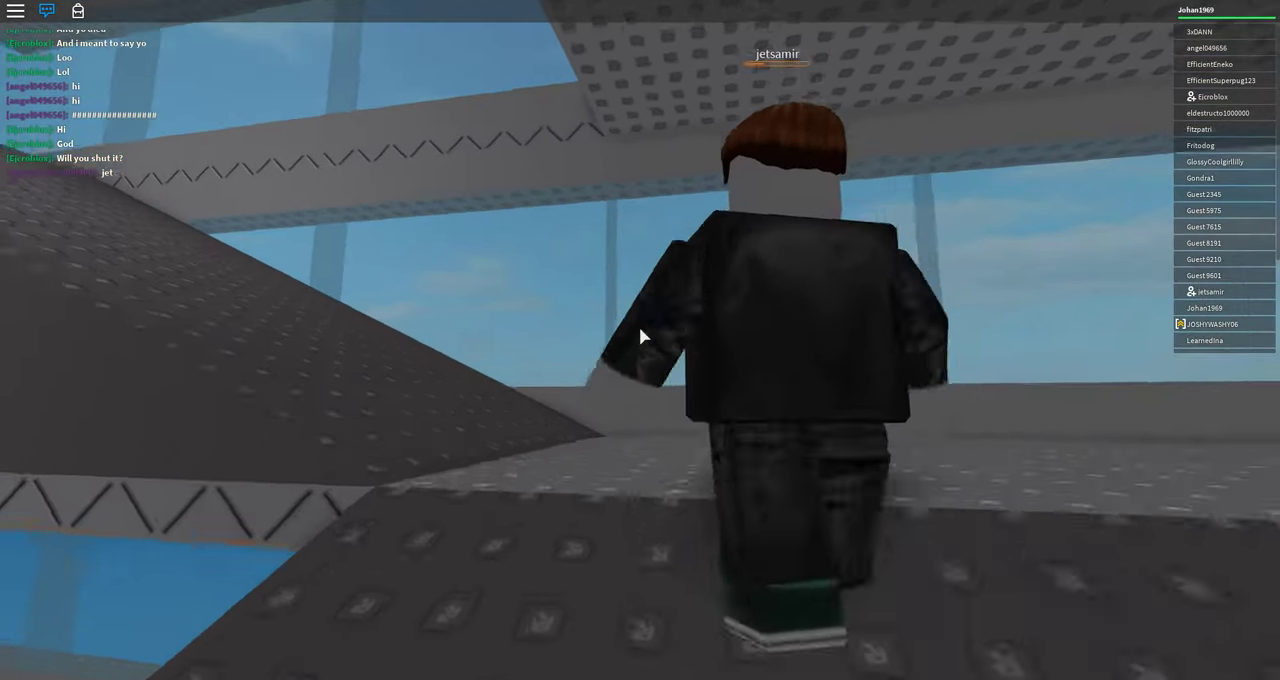
key("w")
key("w")
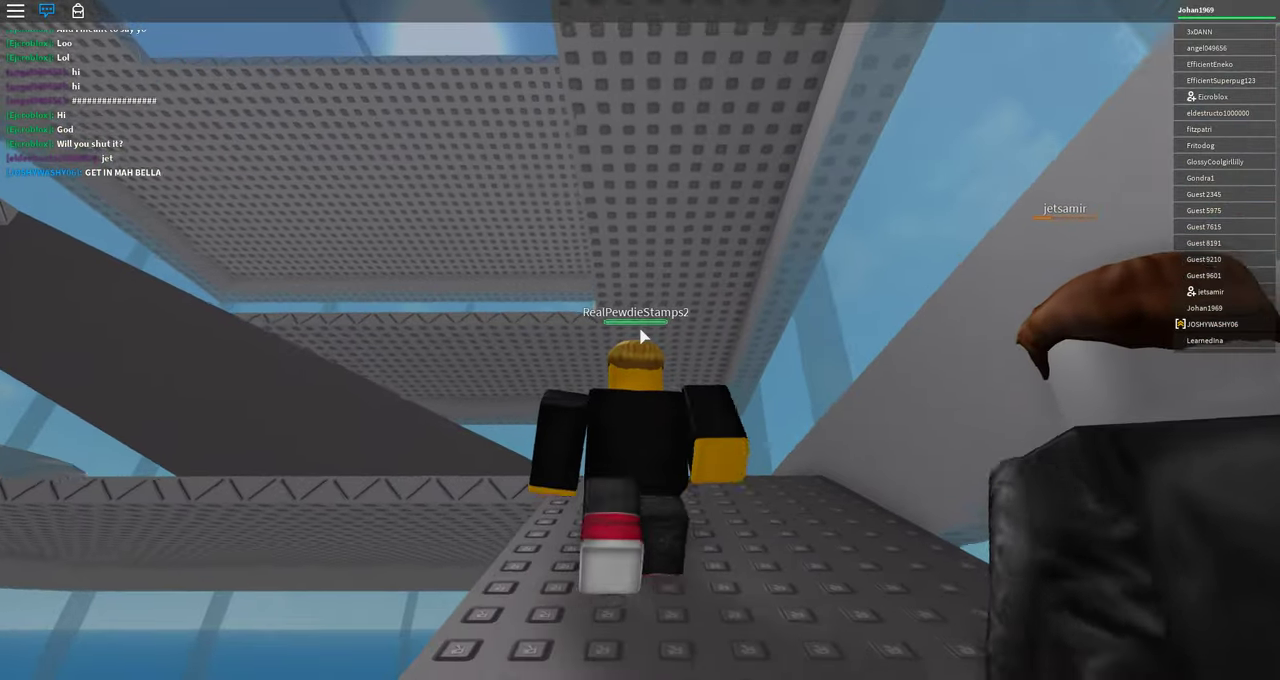
key("w")
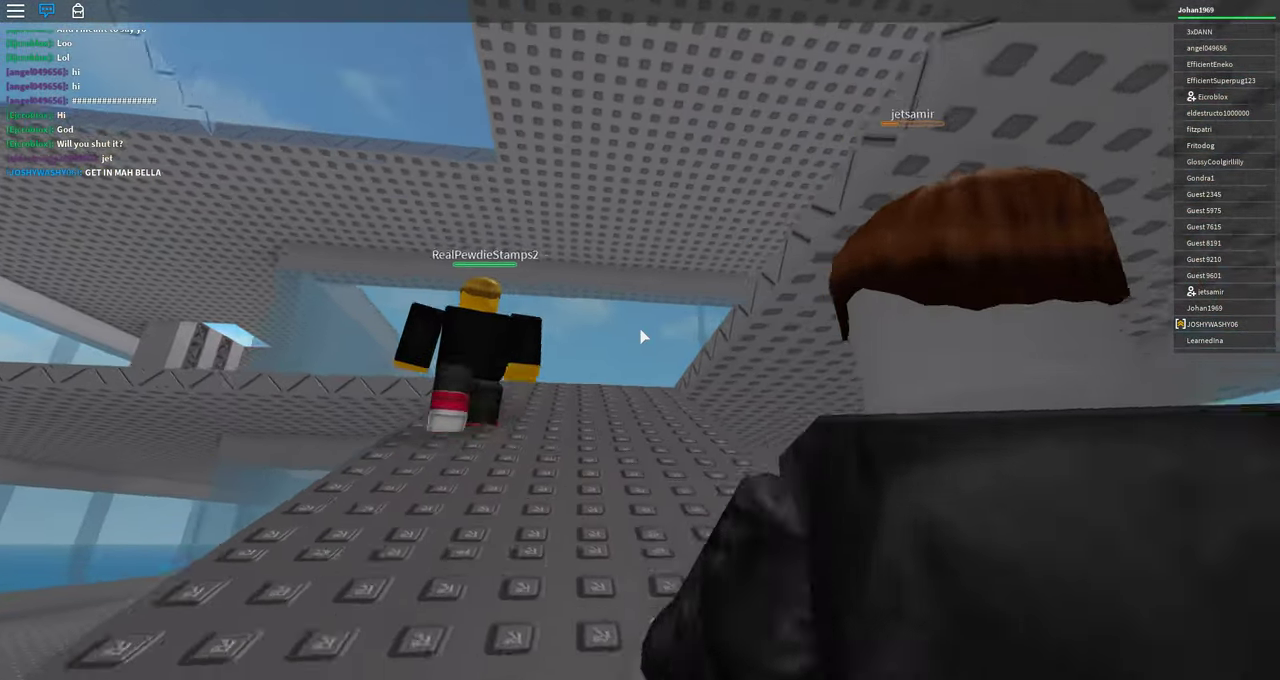
key("w")
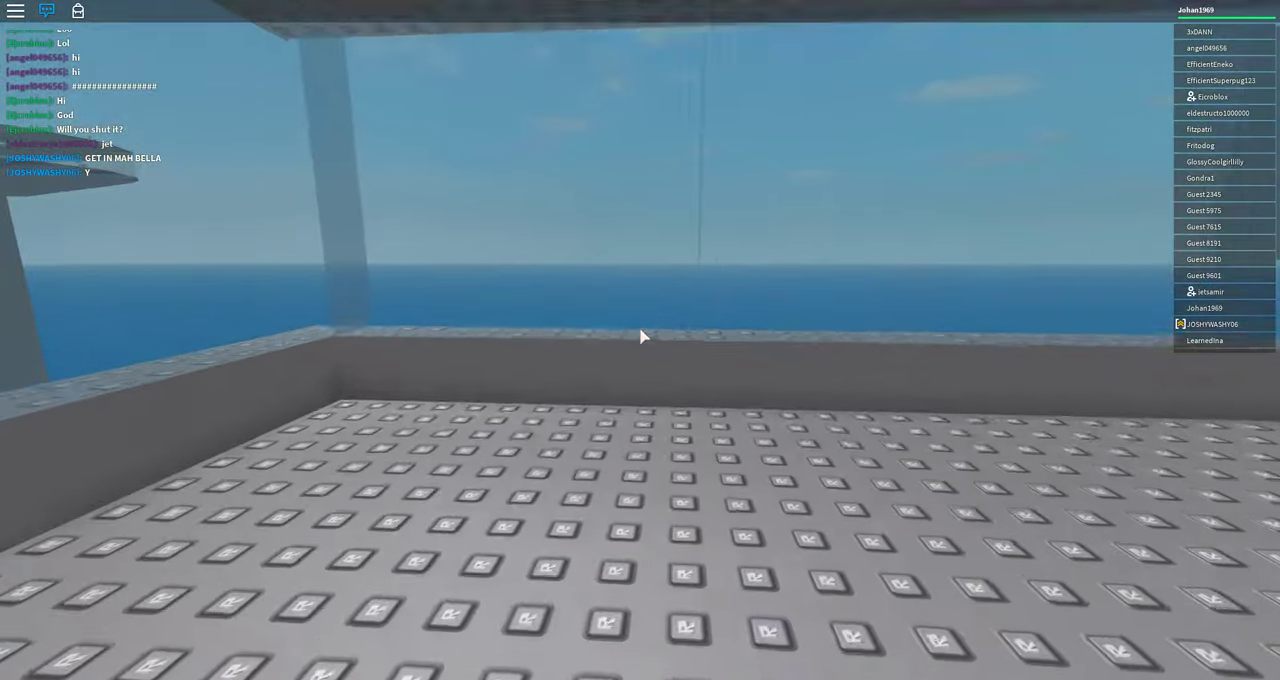
key("w")
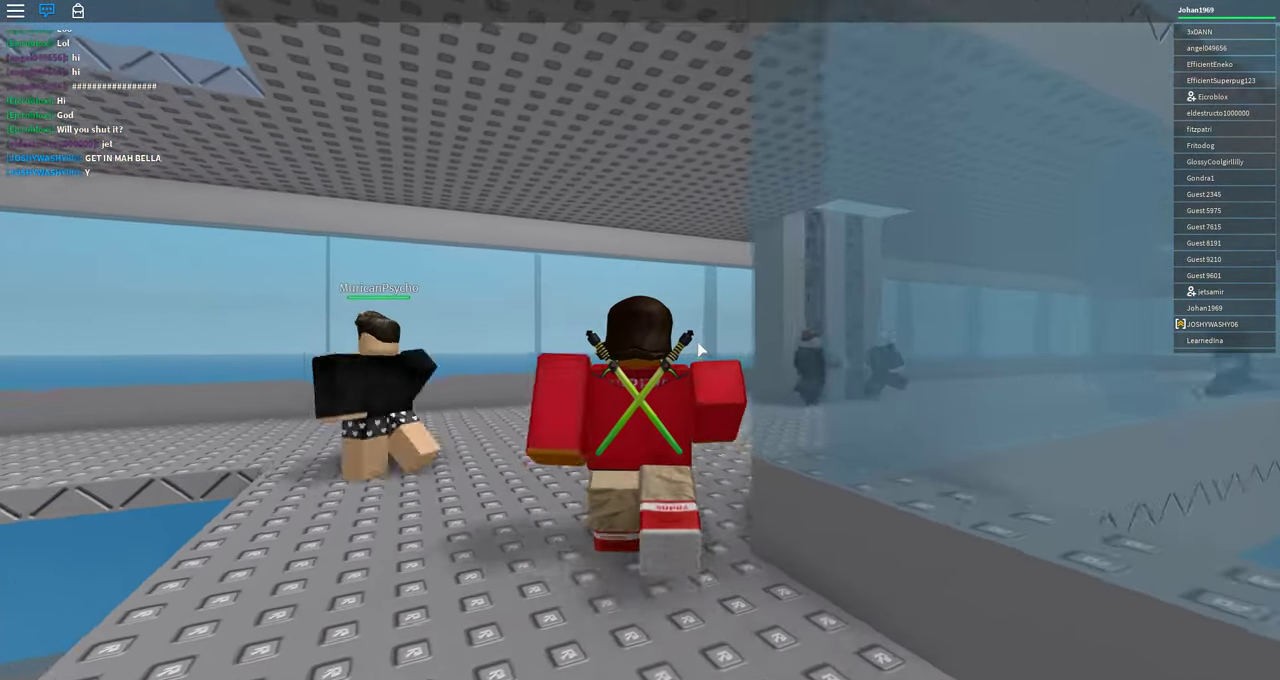
Step onto the open rooftop and orbit the camera around the tower and island.
key("w")
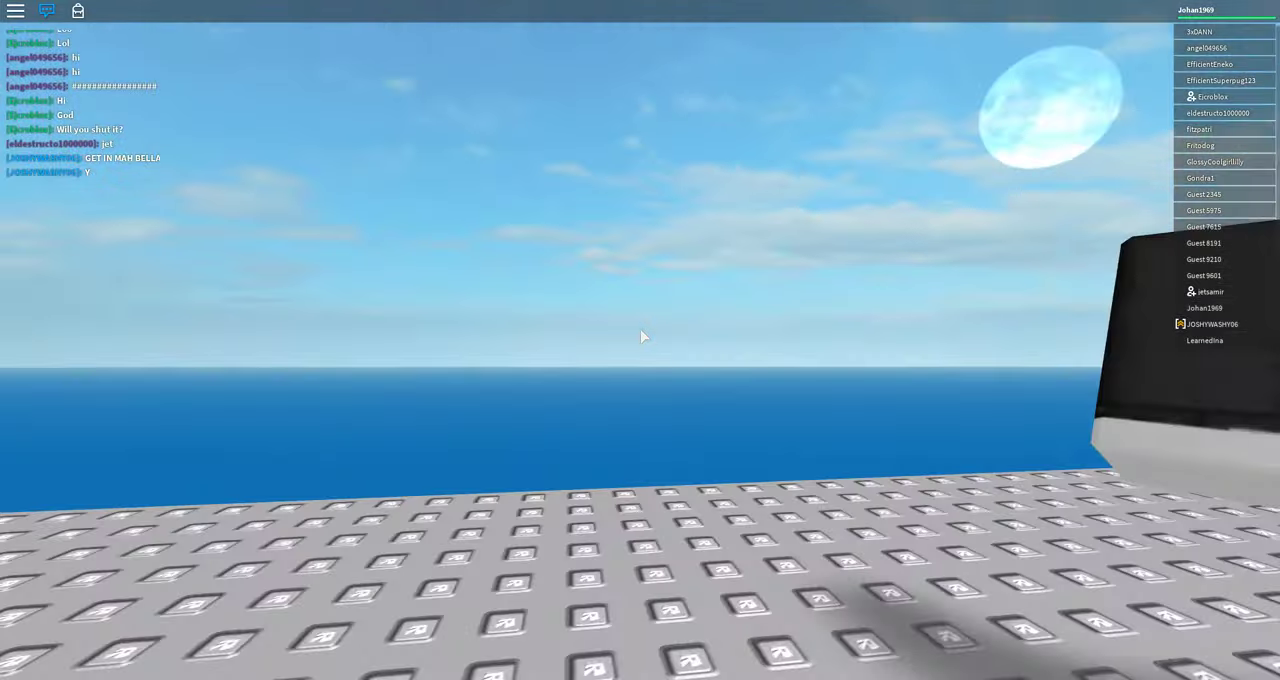
key("w")
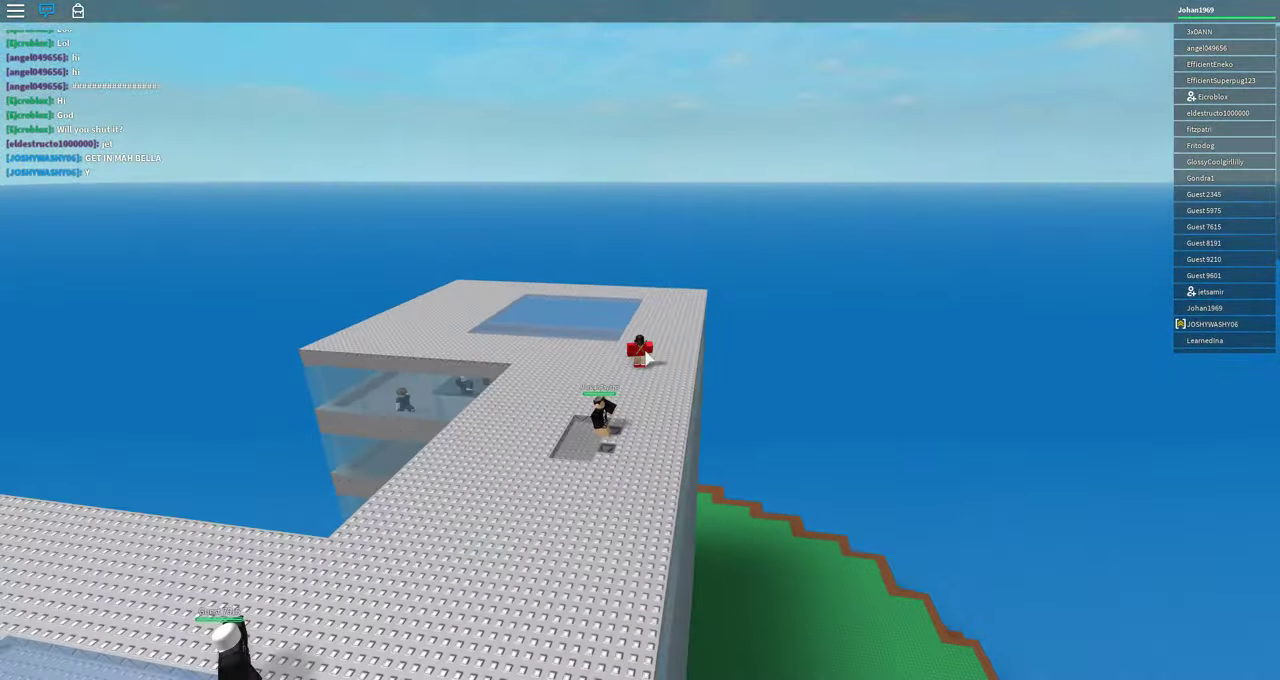
left_click_drag(645, 357, 645, 357)
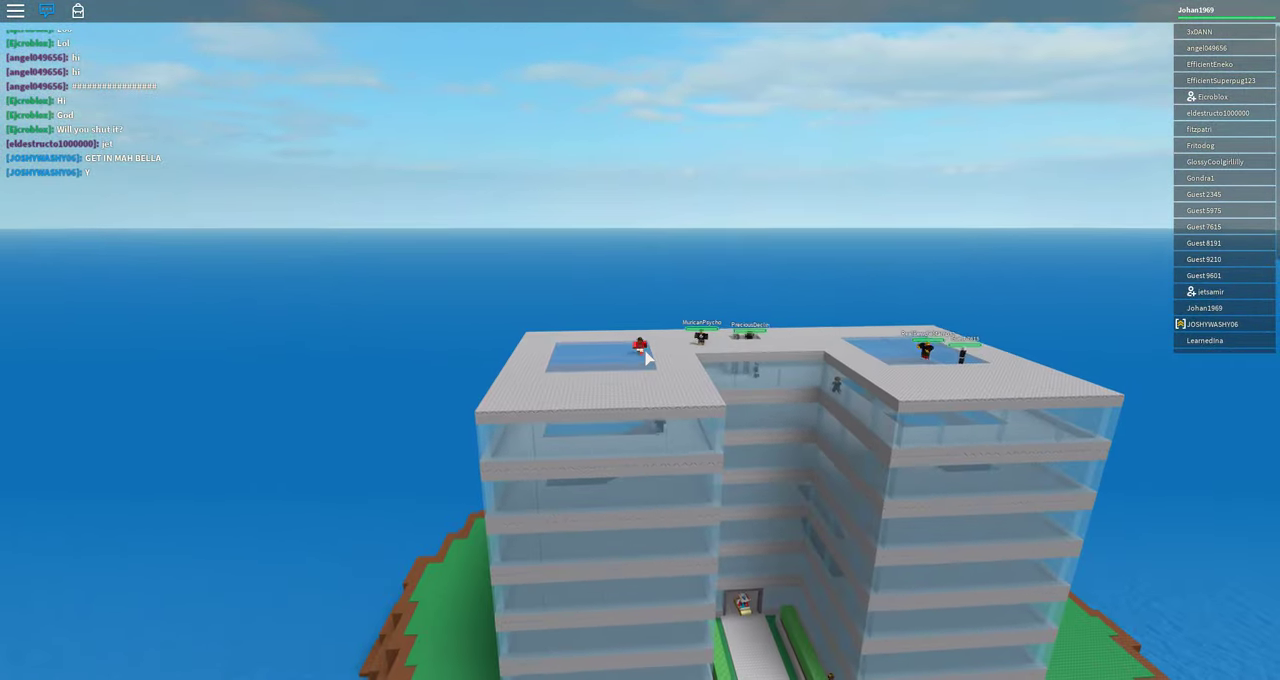
scroll(645, 357, "down", 3)
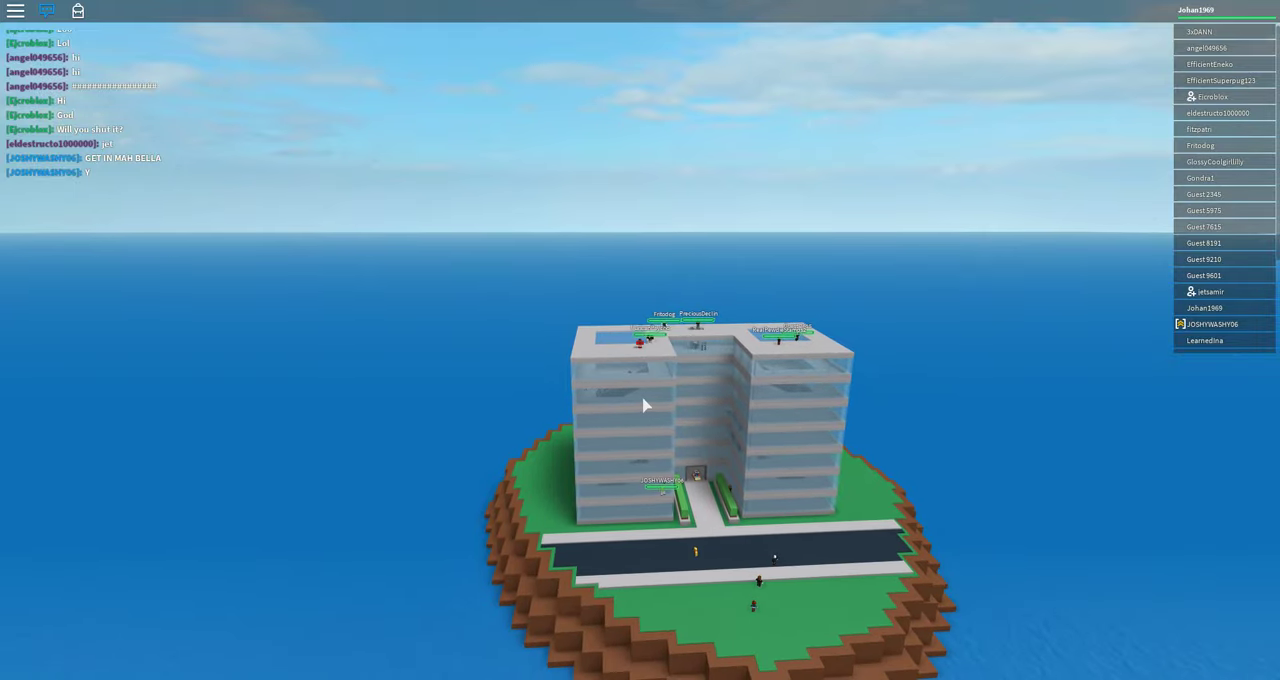
scroll(644, 404, "down", 3)
left_click_drag(644, 404, 644, 404)
scroll(645, 405, "up", 5)
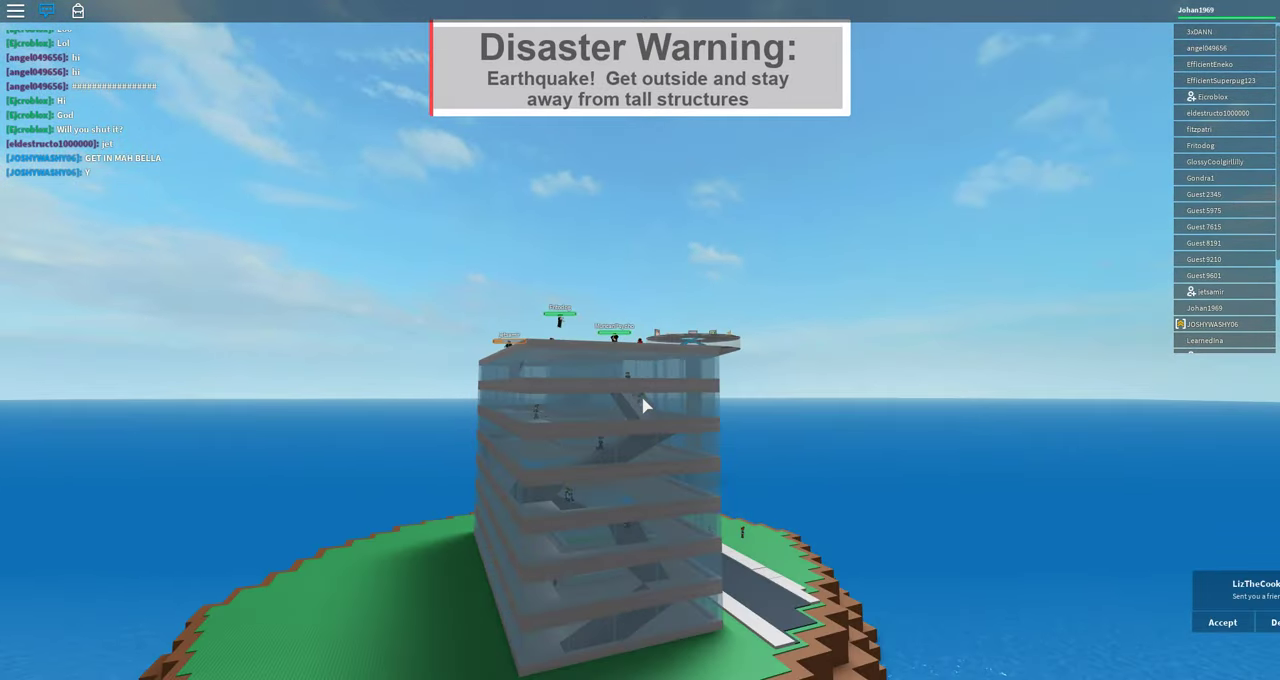
scroll(644, 404, "up", 5)
scroll(644, 404, "up", 2)
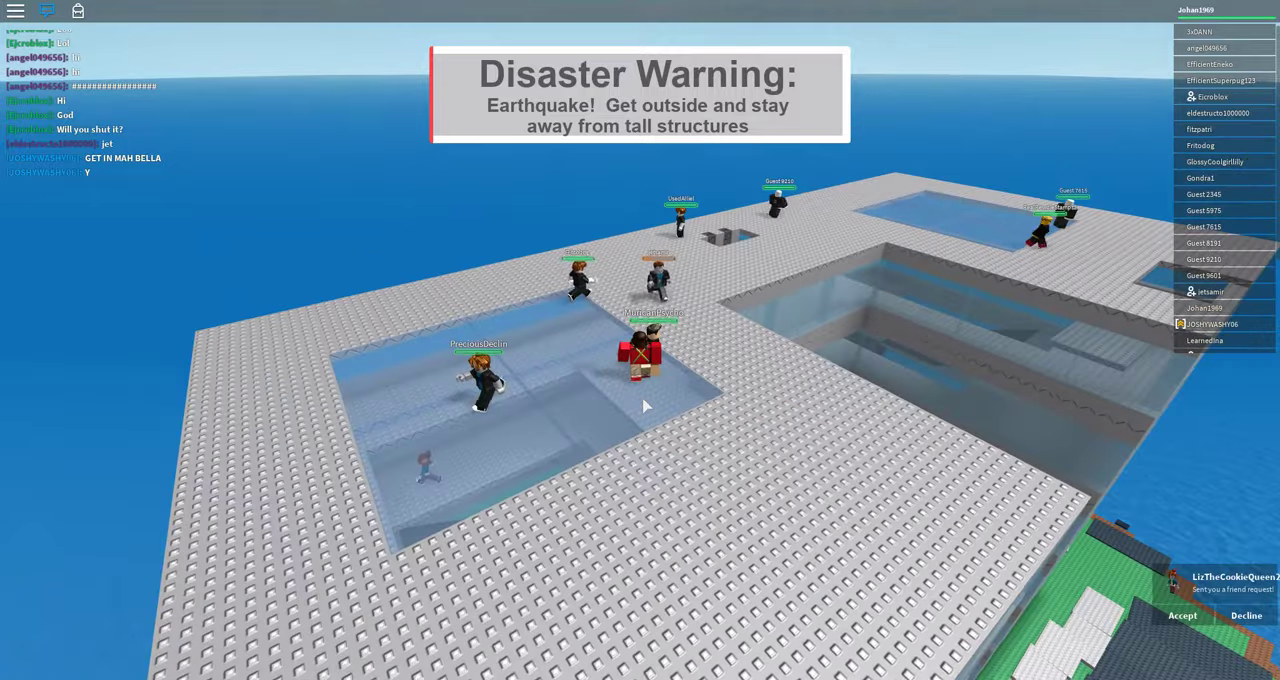
scroll(644, 404, "down", 4)
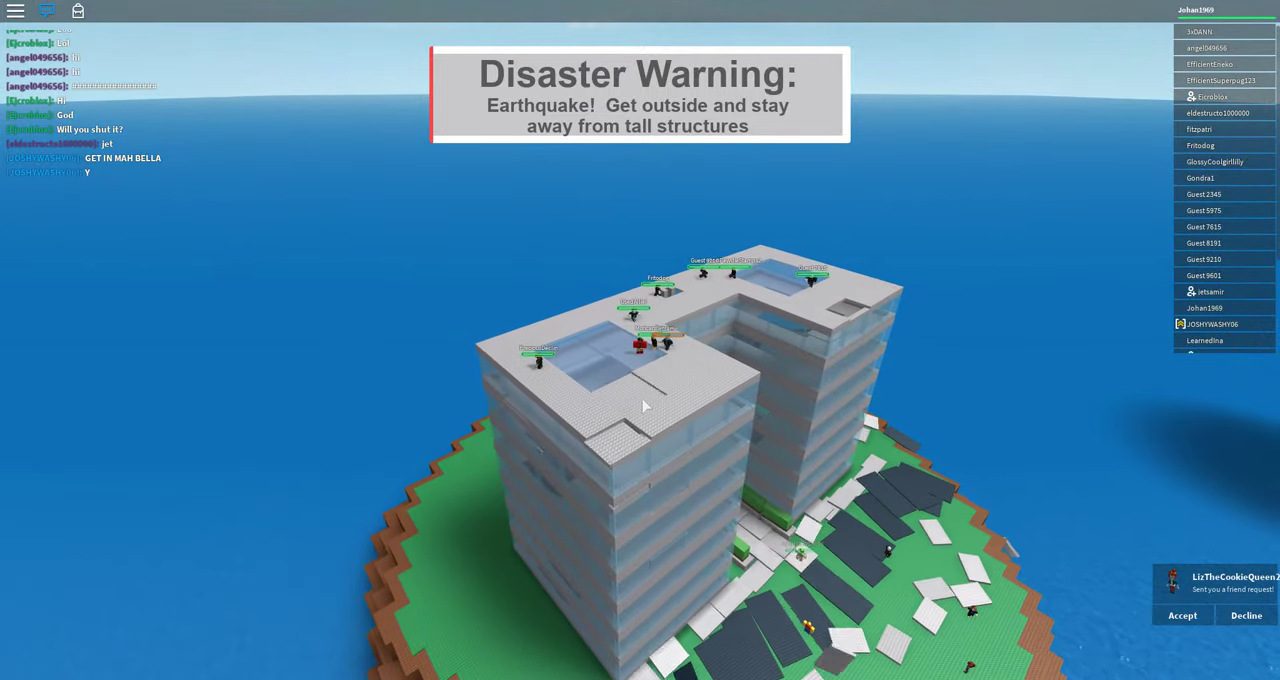
scroll(636, 404, "up", 3)
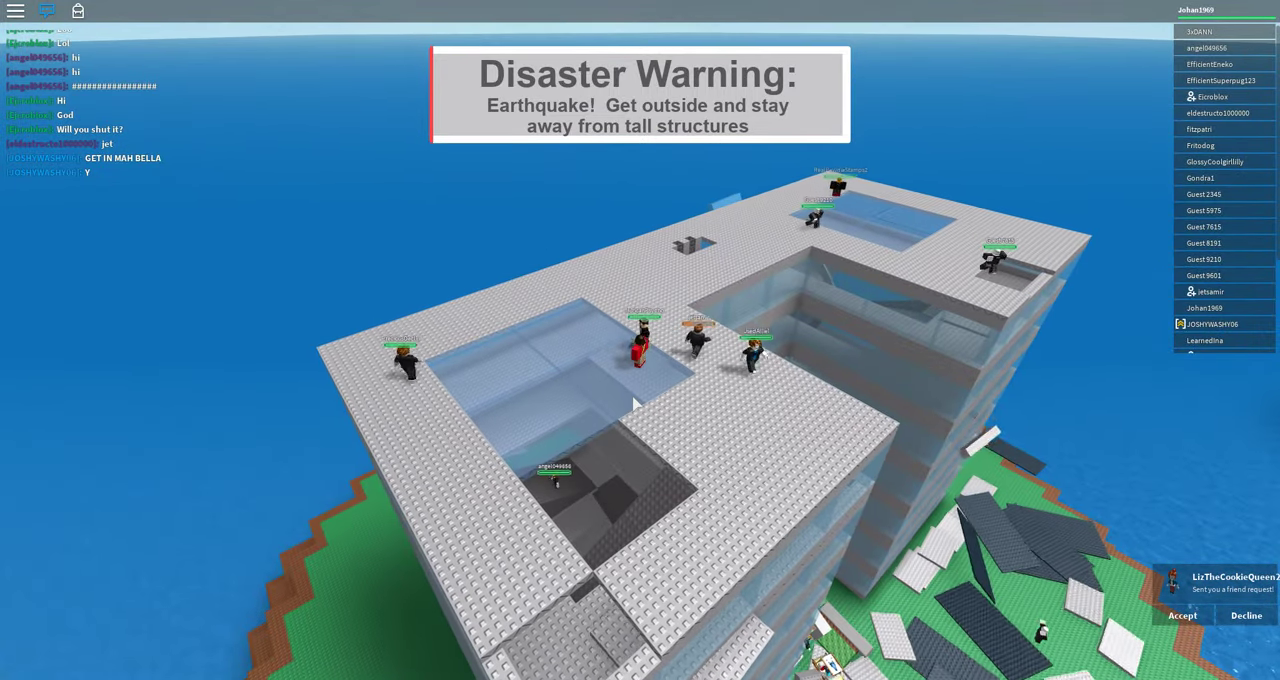
Walk across the rooftop past the pit toward the other players, orbiting the camera around.
left_click_drag(636, 404, 636, 404)
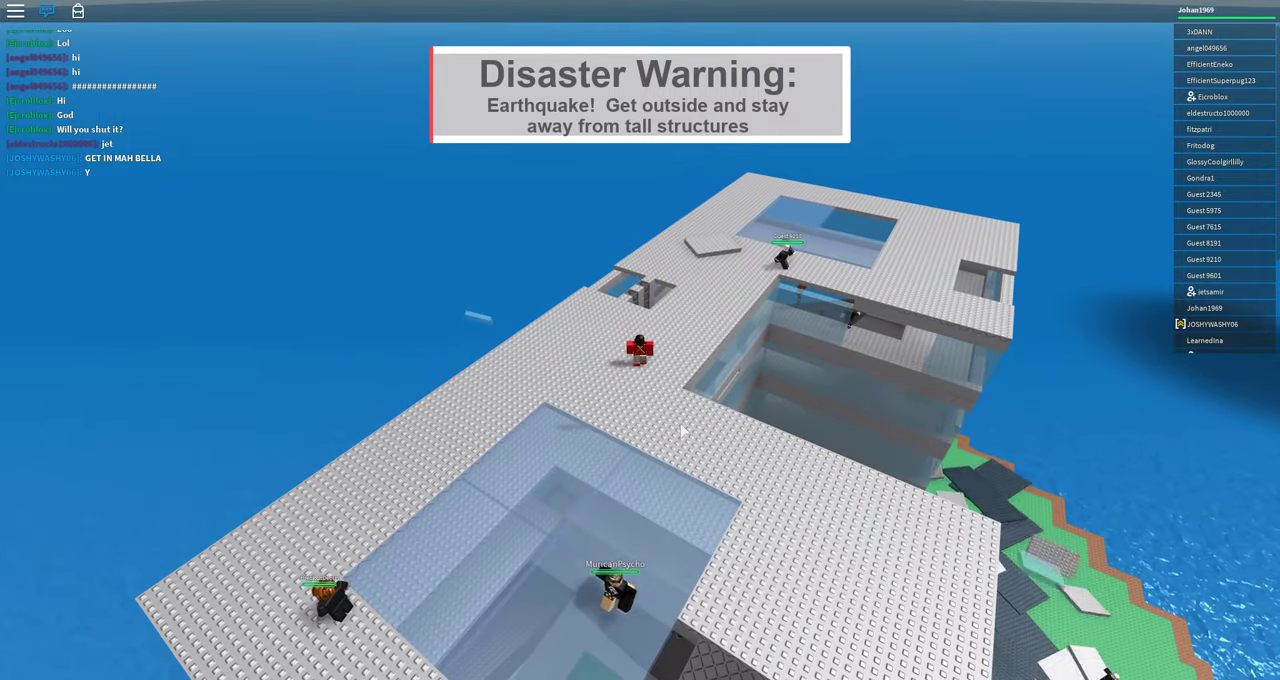
left_click_drag(682, 430, 682, 430)
scroll(682, 430, "up", 3)
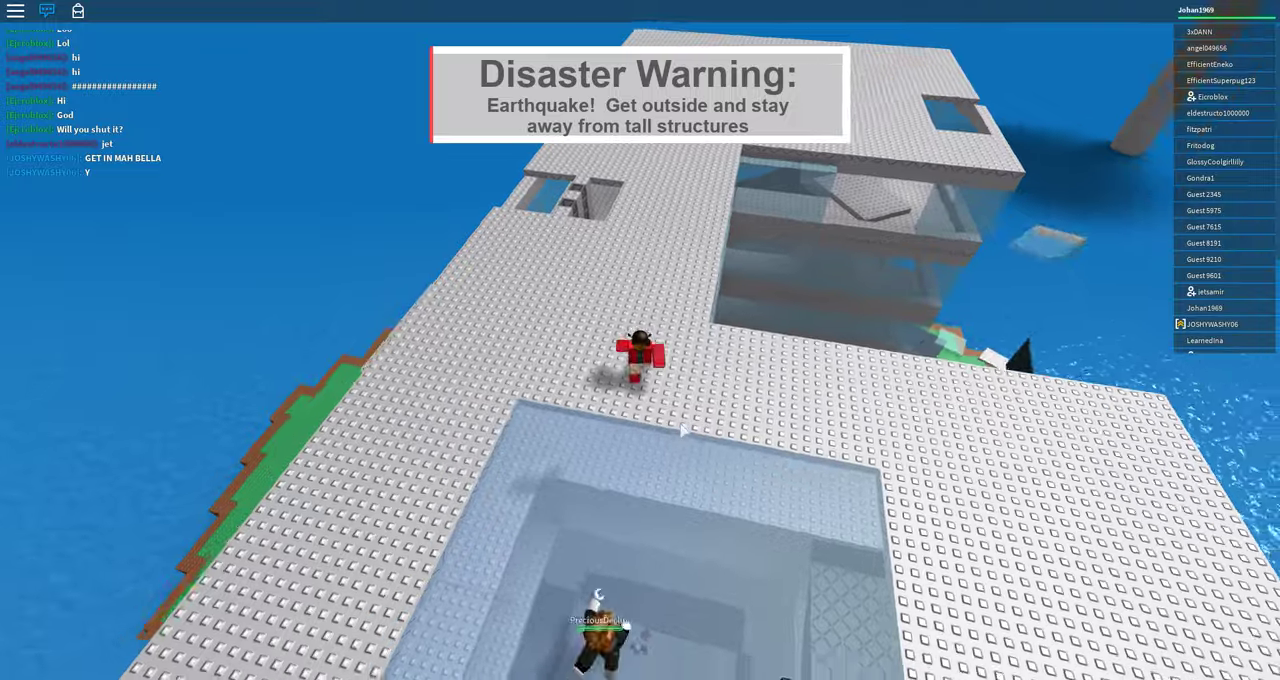
scroll(682, 430, "up", 3)
scroll(682, 430, "up", 3)
scroll(643, 337, "up", 2)
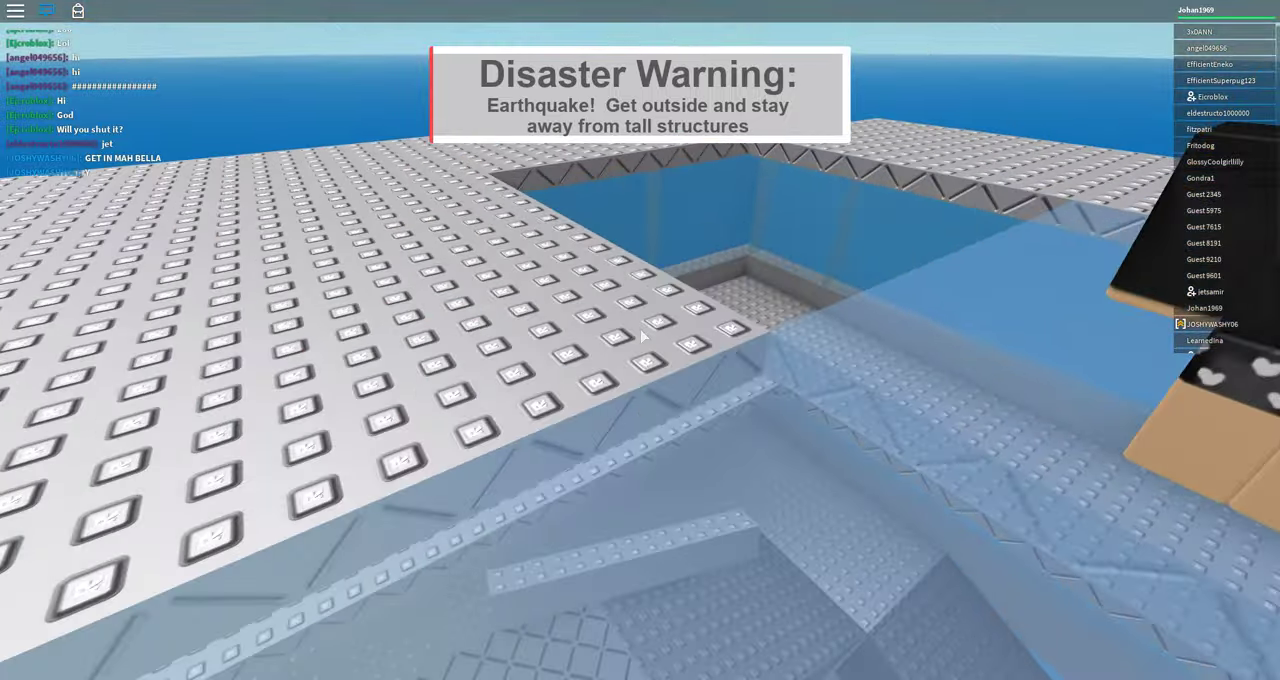
key("w")
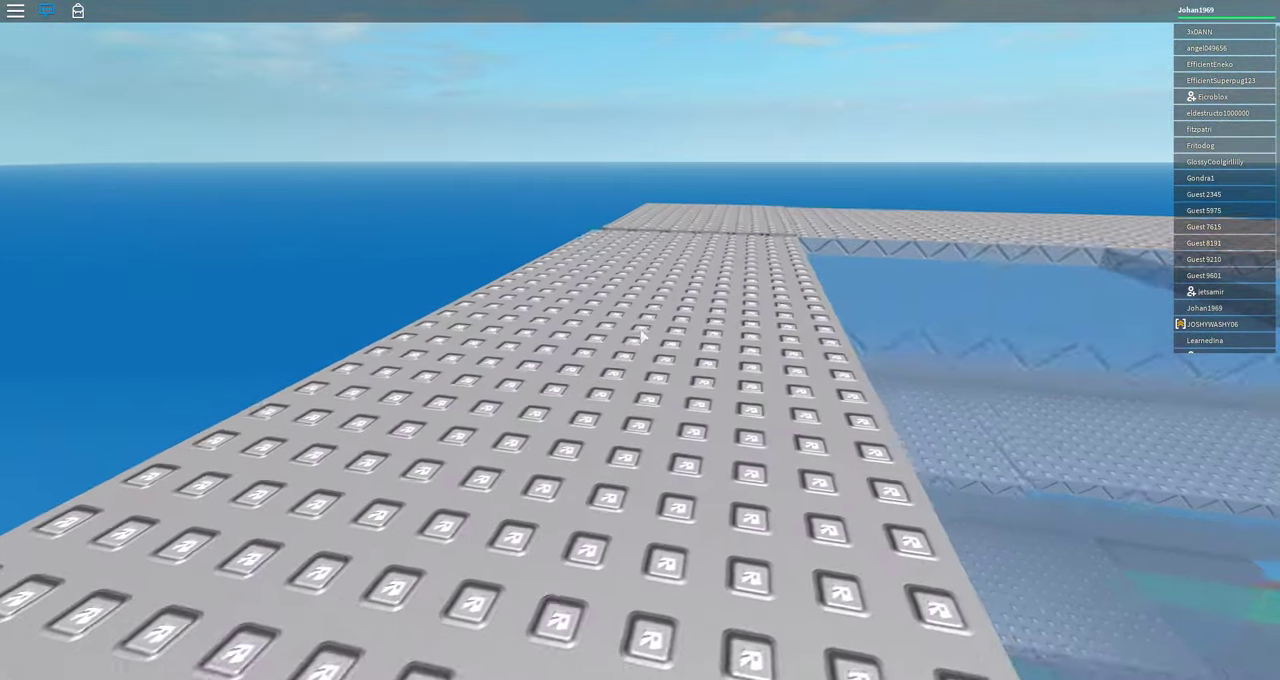
scroll(643, 337, "down", 2)
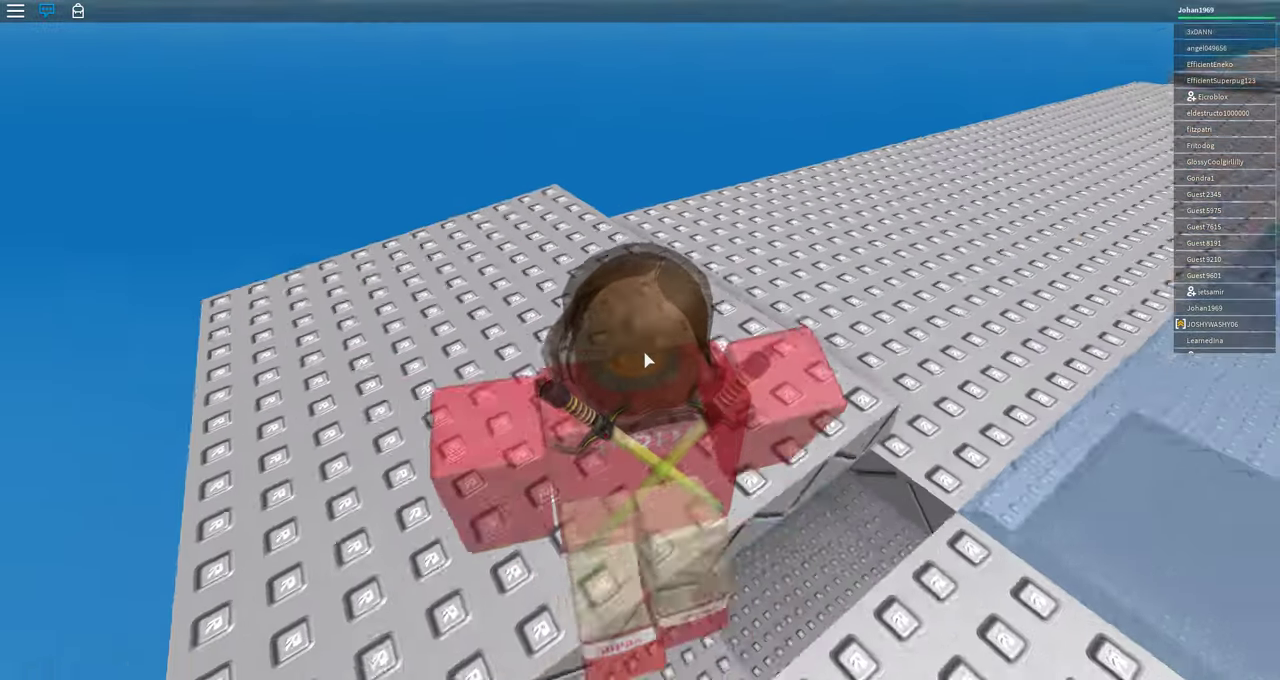
scroll(643, 350, "down", 2)
scroll(643, 350, "down", 1)
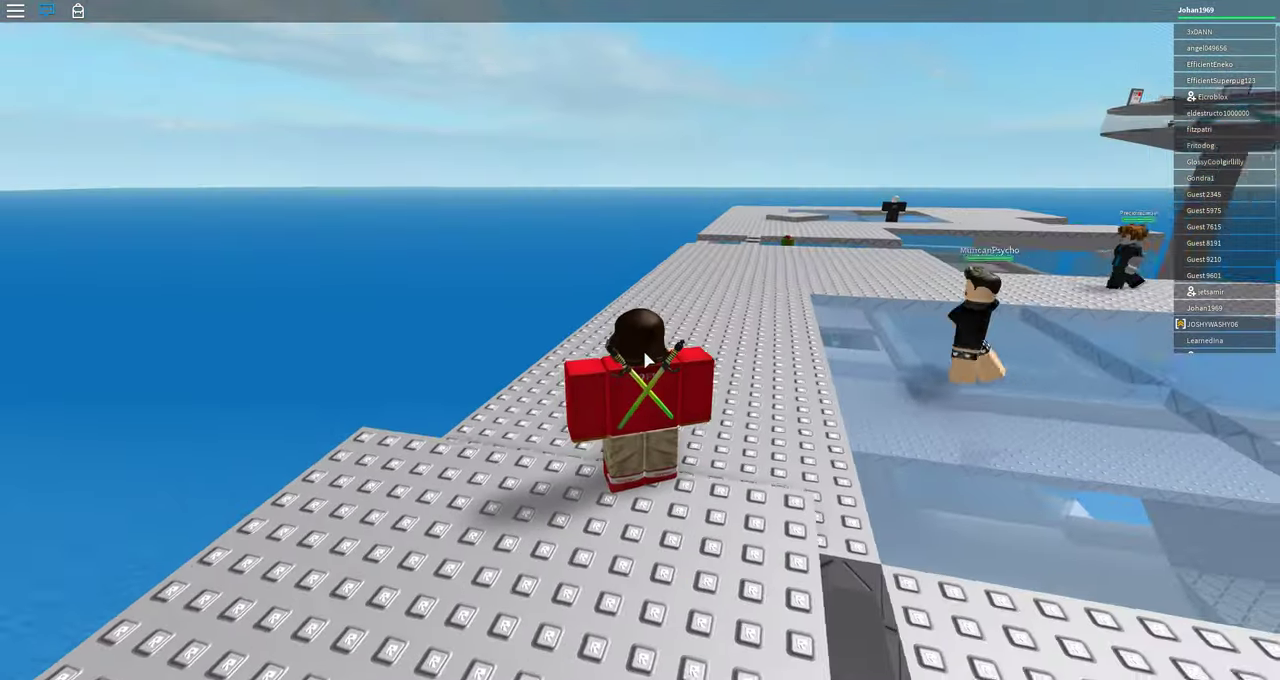
scroll(643, 350, "down", 5)
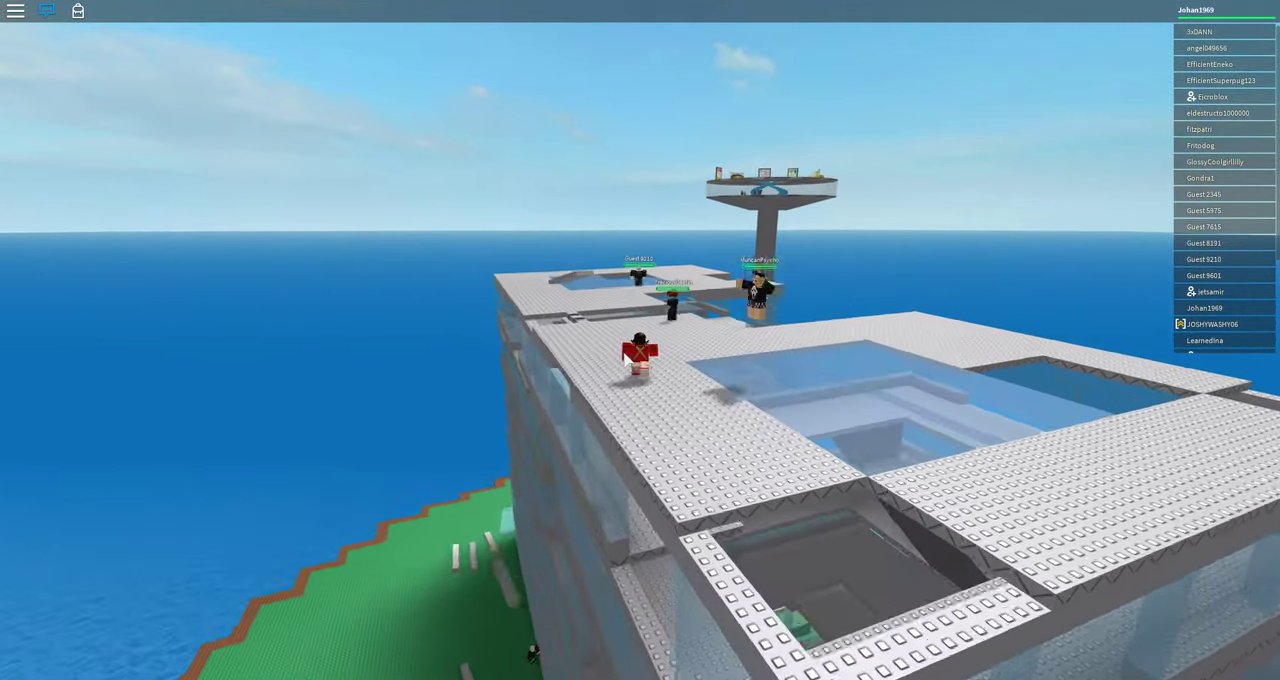
key("w")
left_click_drag(602, 350, 700, 420)
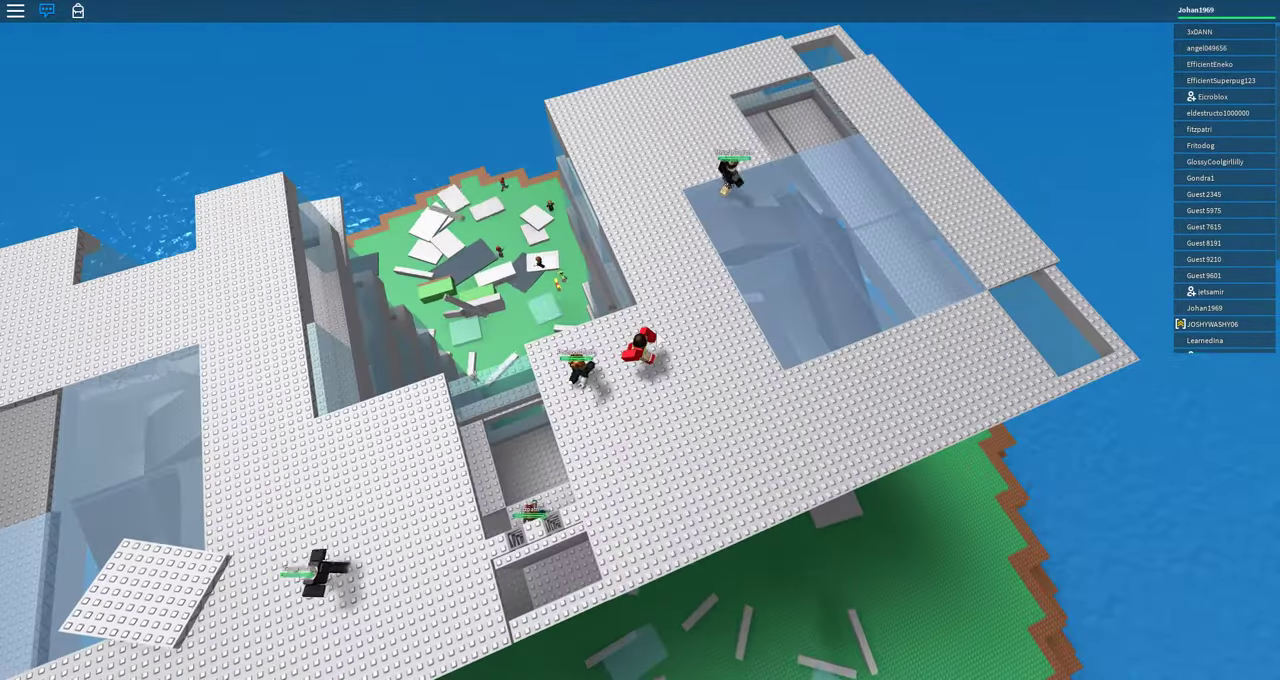
key("w")
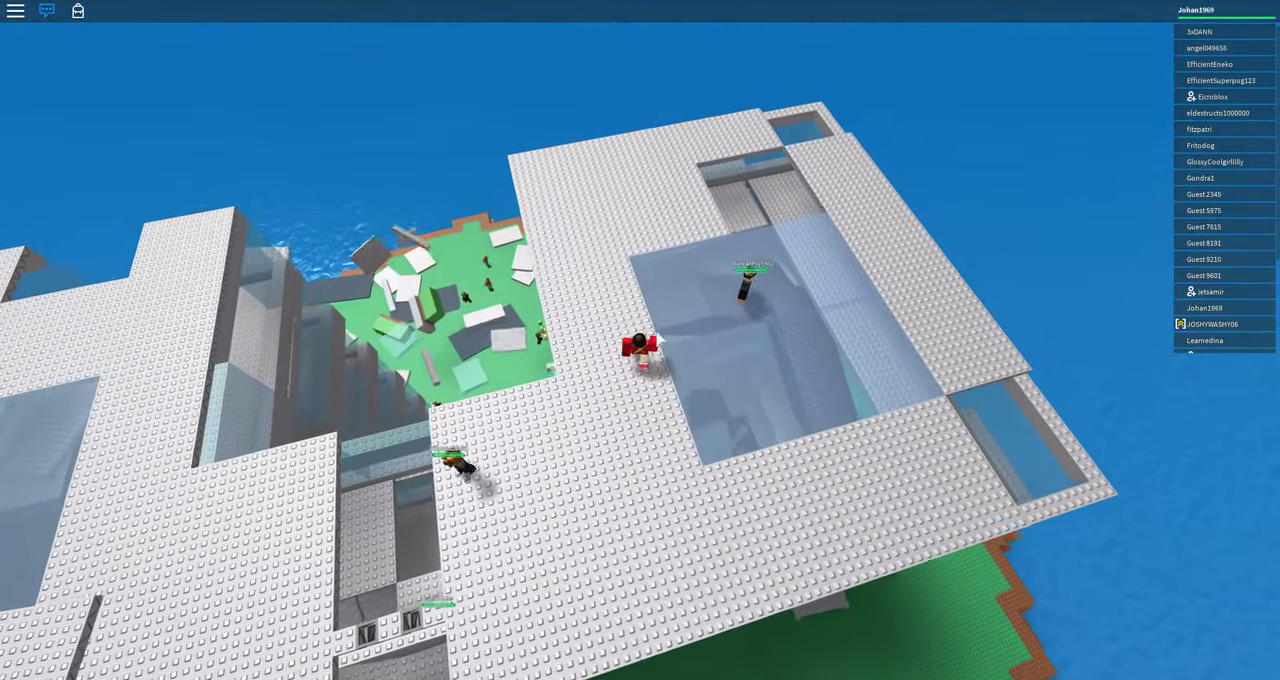
key("Left")
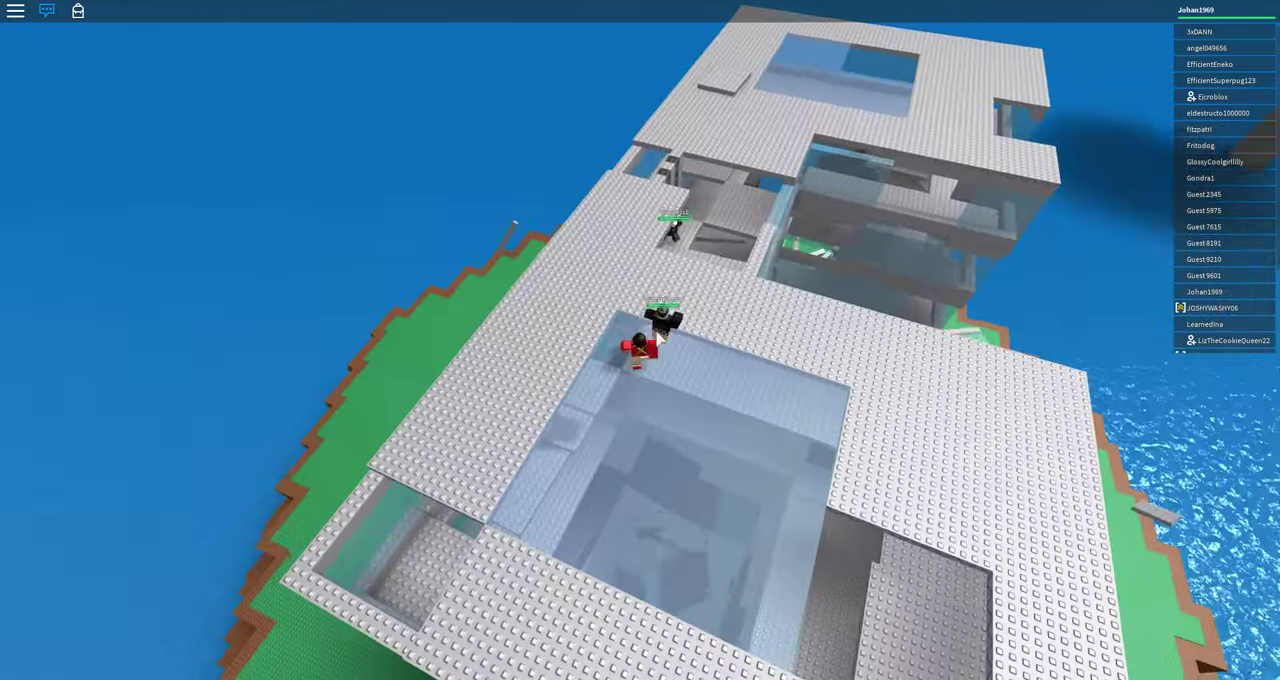
scroll(657, 340, "up", 3)
scroll(655, 335, "up", 3)
scroll(650, 335, "up", 3)
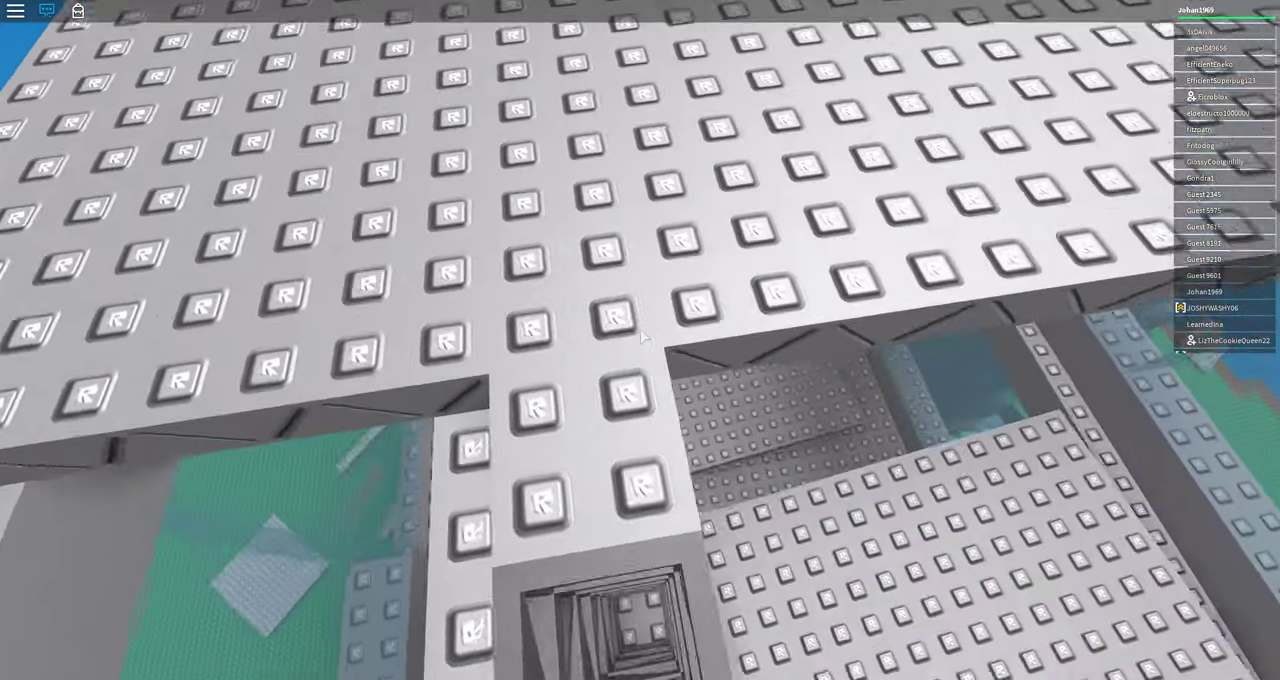
scroll(643, 338, "down", 5)
scroll(641, 338, "down", 5)
scroll(641, 338, "down", 3)
scroll(641, 338, "down", 2)
scroll(641, 338, "down", 2)
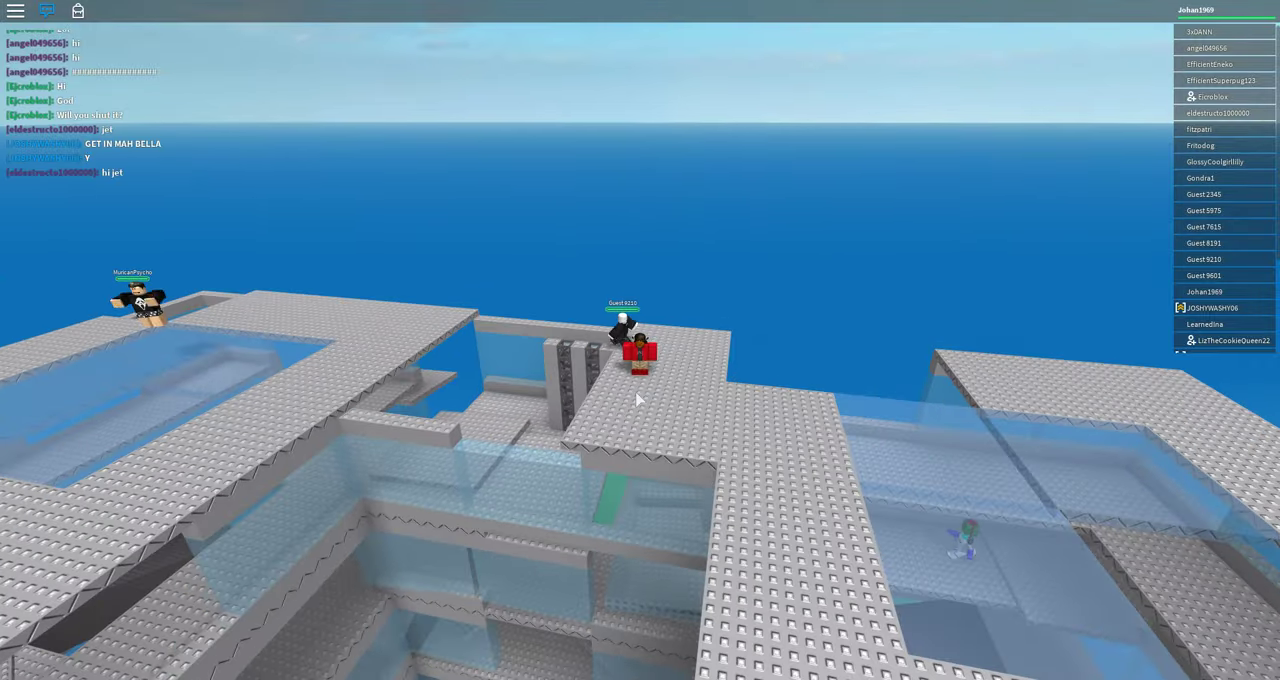
scroll(639, 399, "up", 3)
scroll(640, 380, "up", 2)
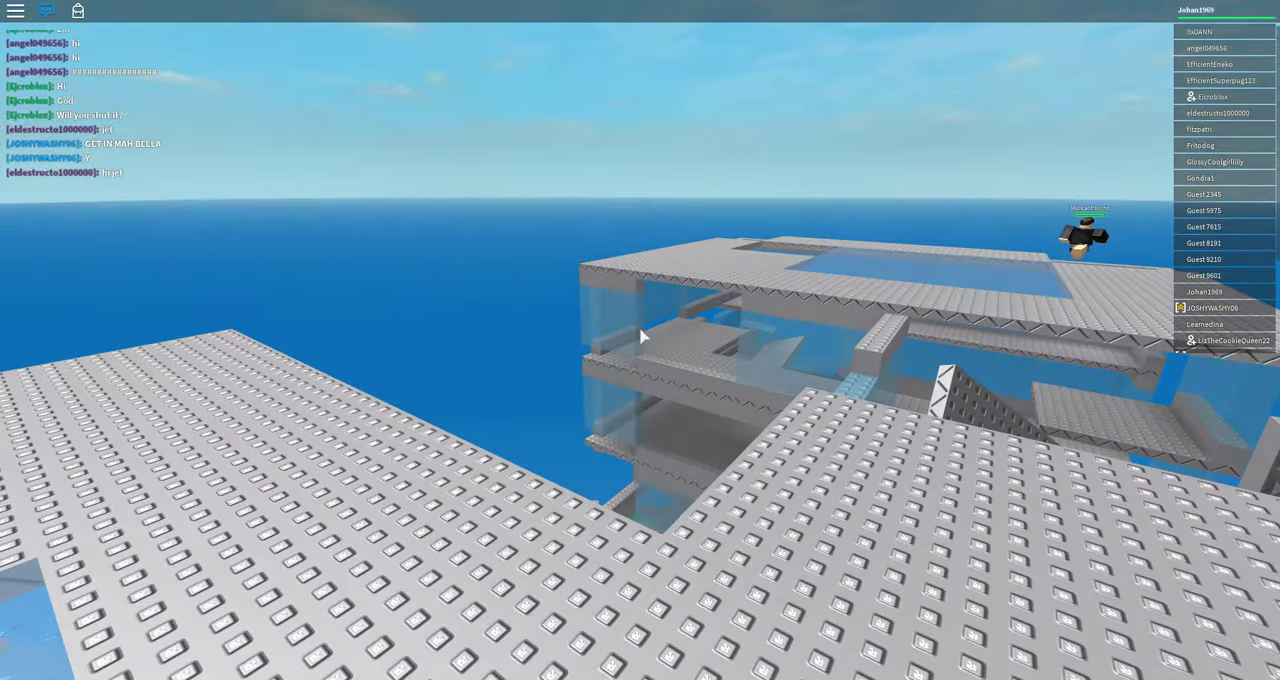
scroll(642, 336, "down", 2)
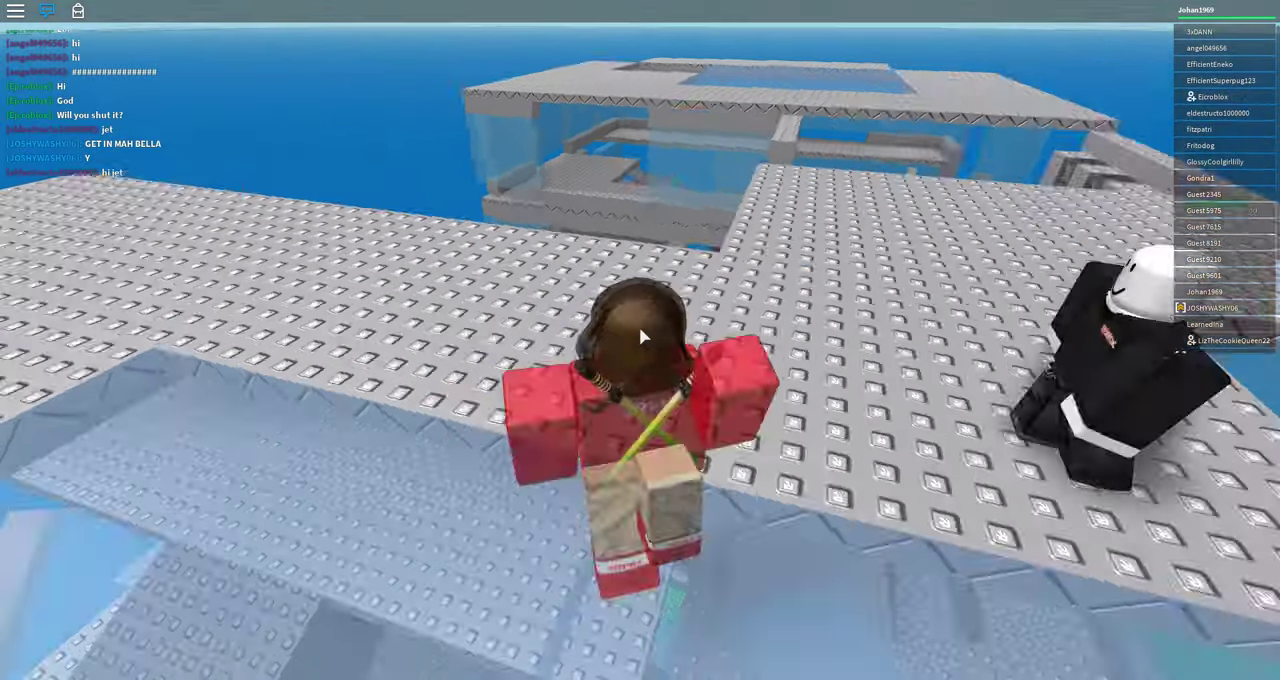
scroll(643, 338, "down", 3)
scroll(641, 338, "down", 2)
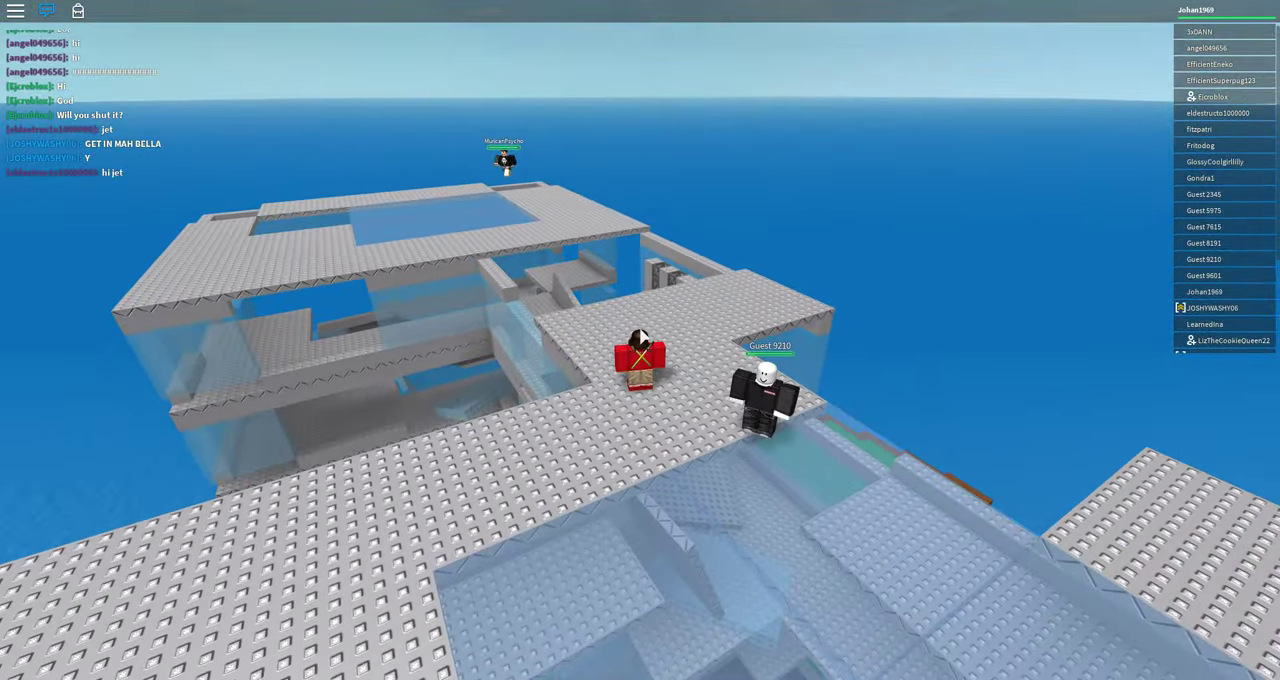
scroll(640, 338, "down", 3)
scroll(641, 338, "down", 2)
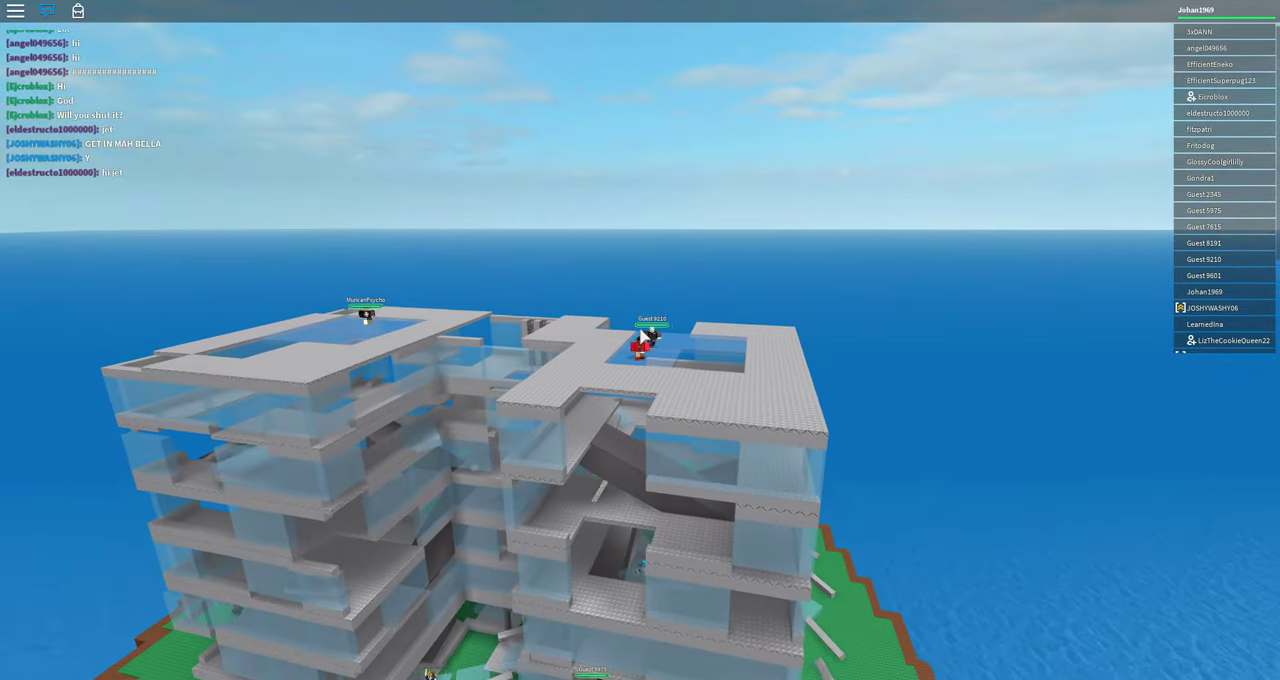
Tilt and orbit the camera from the rooftop, looking up at the sky and down at the ocean.
left_click_drag(643, 337, 701, 318)
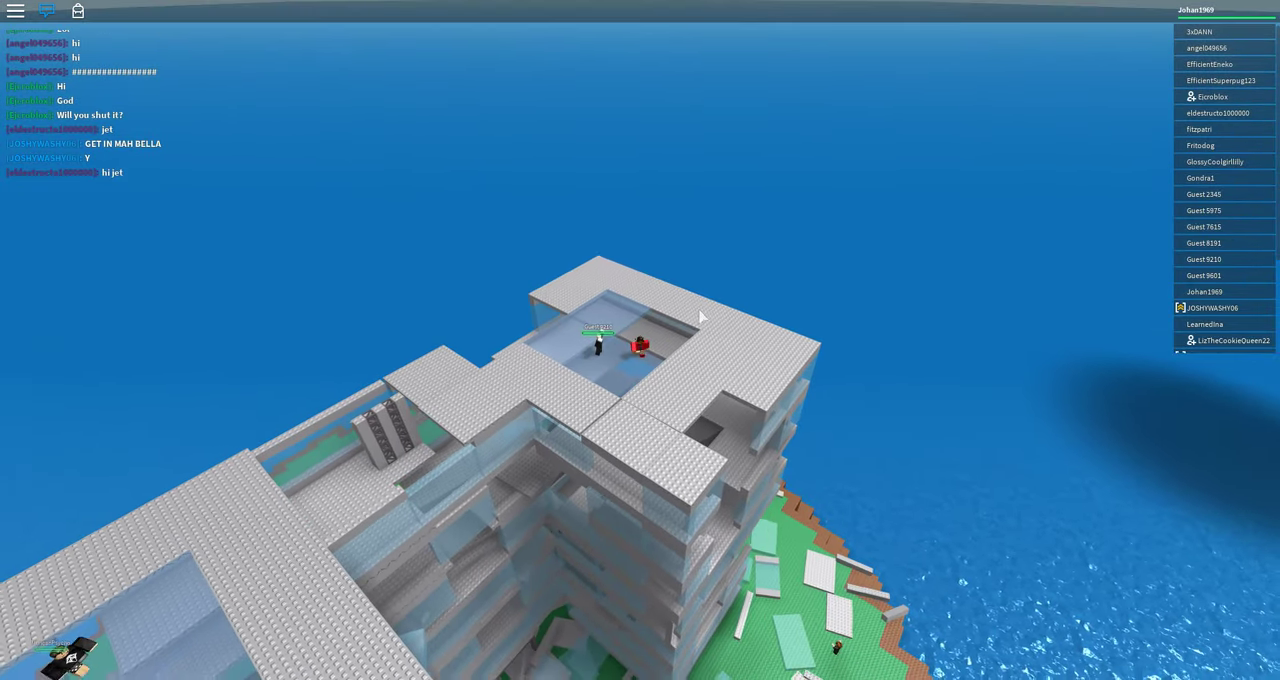
scroll(701, 318, "up", 2)
scroll(701, 318, "up", 3)
scroll(702, 318, "up", 2)
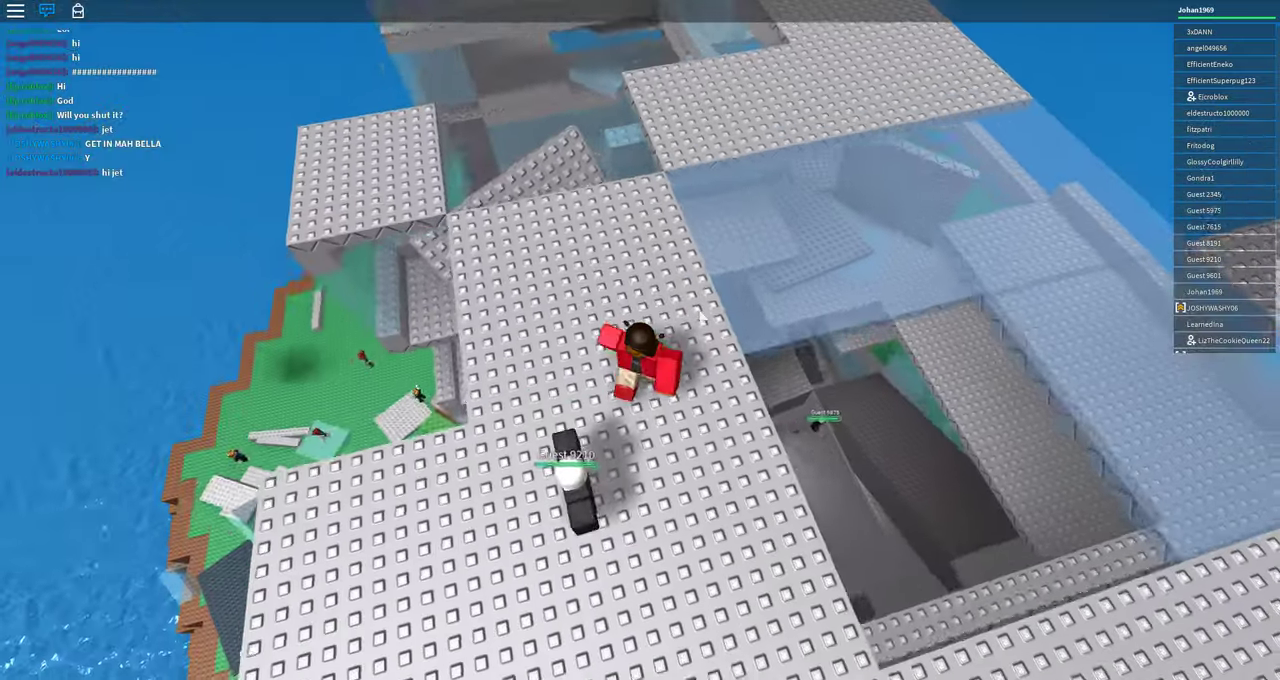
left_click_drag(702, 318, 702, 318)
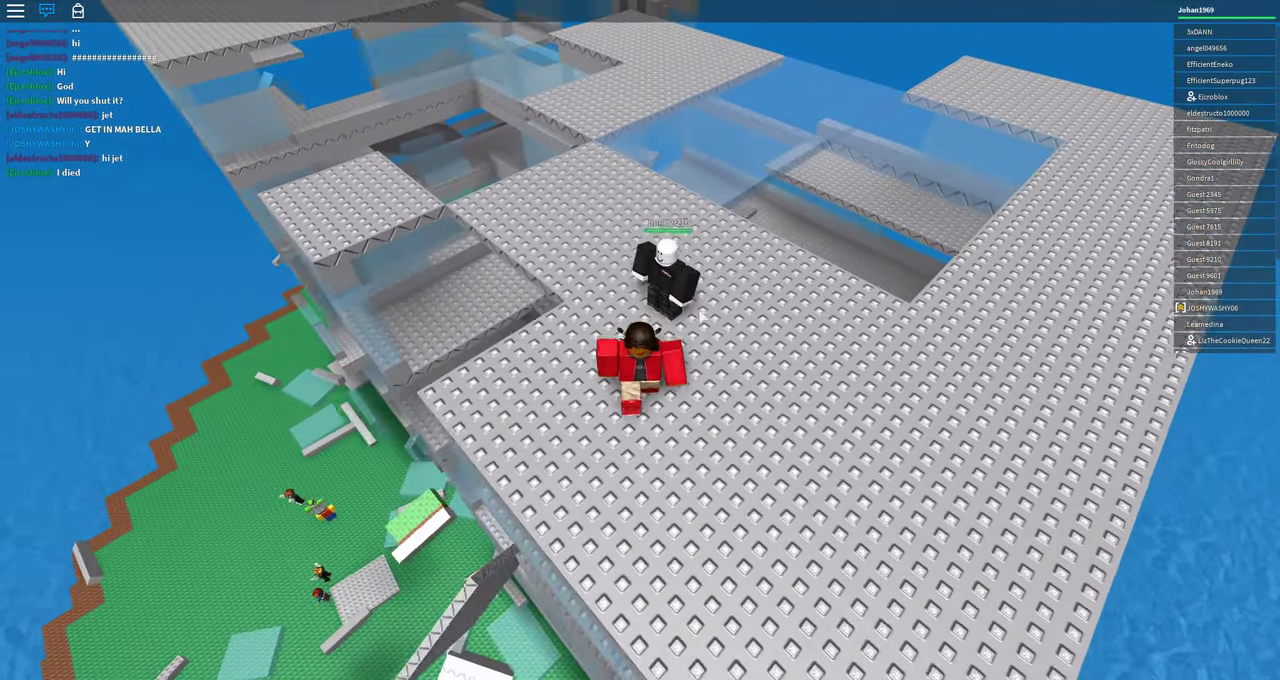
scroll(701, 317, "down", 3)
scroll(701, 318, "down", 2)
scroll(701, 318, "down", 2)
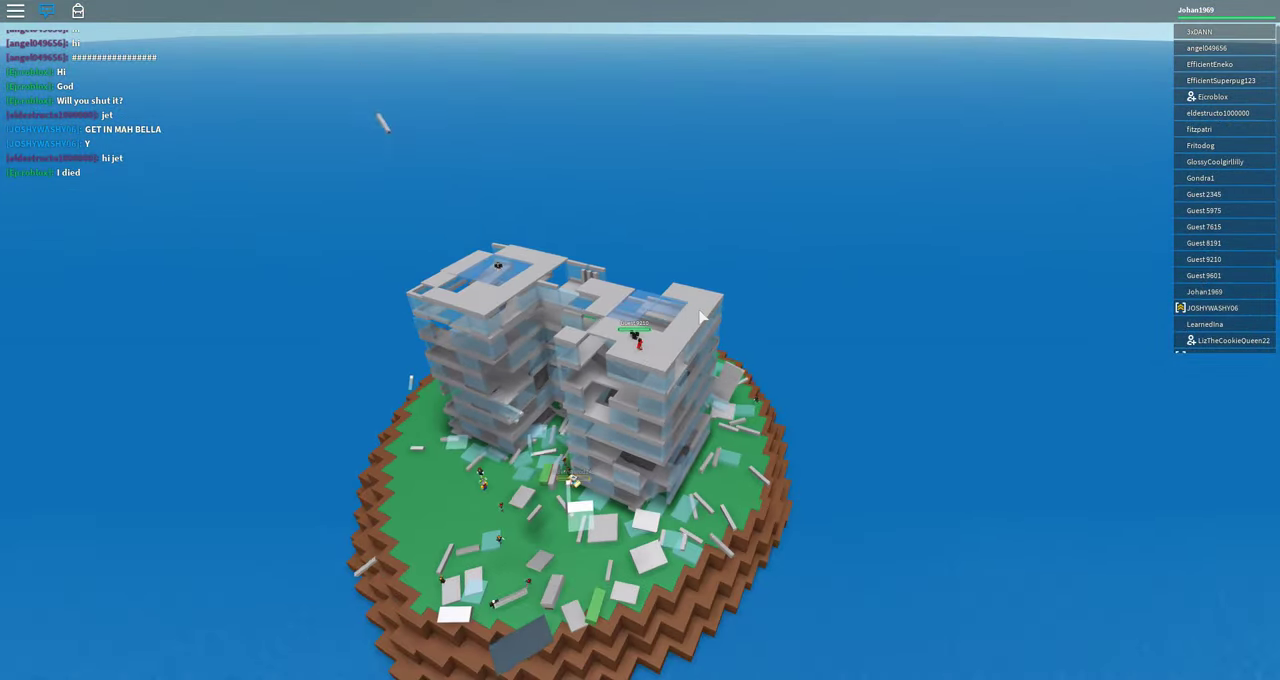
left_click_drag(570, 418, 592, 390)
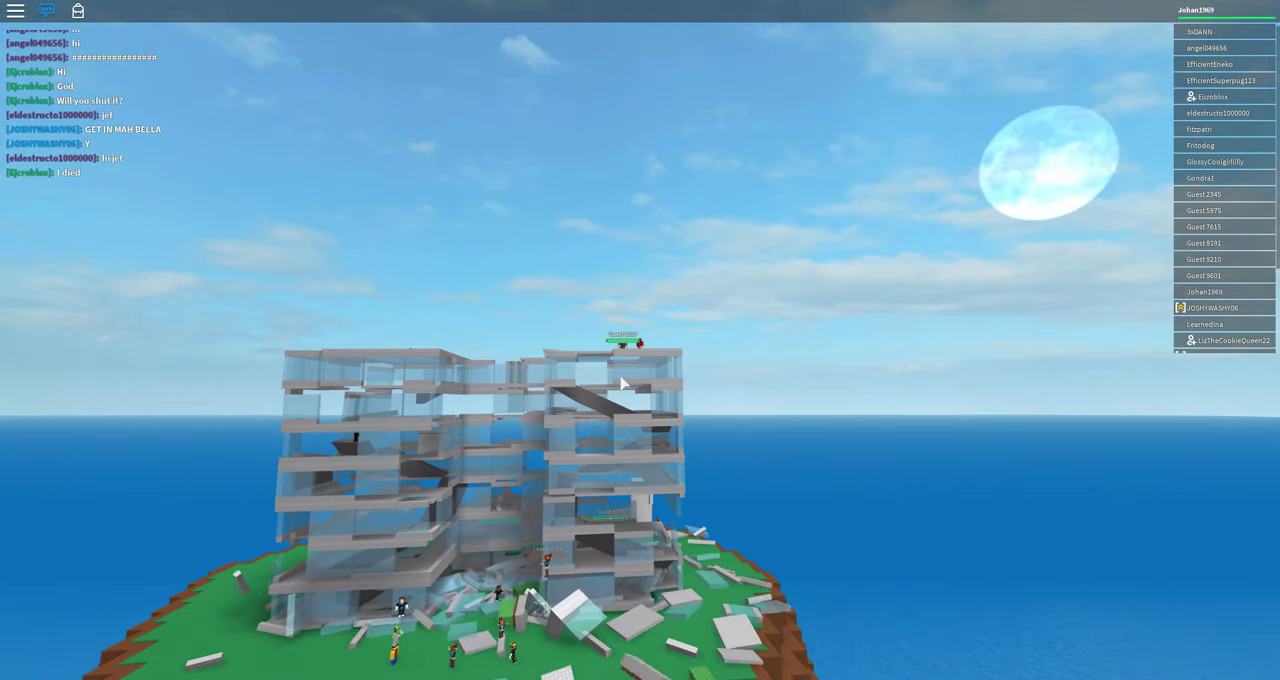
left_click_drag(483, 277, 507, 257)
Rotate the camera around the building and avatar with the arrow keys.
key("Left")
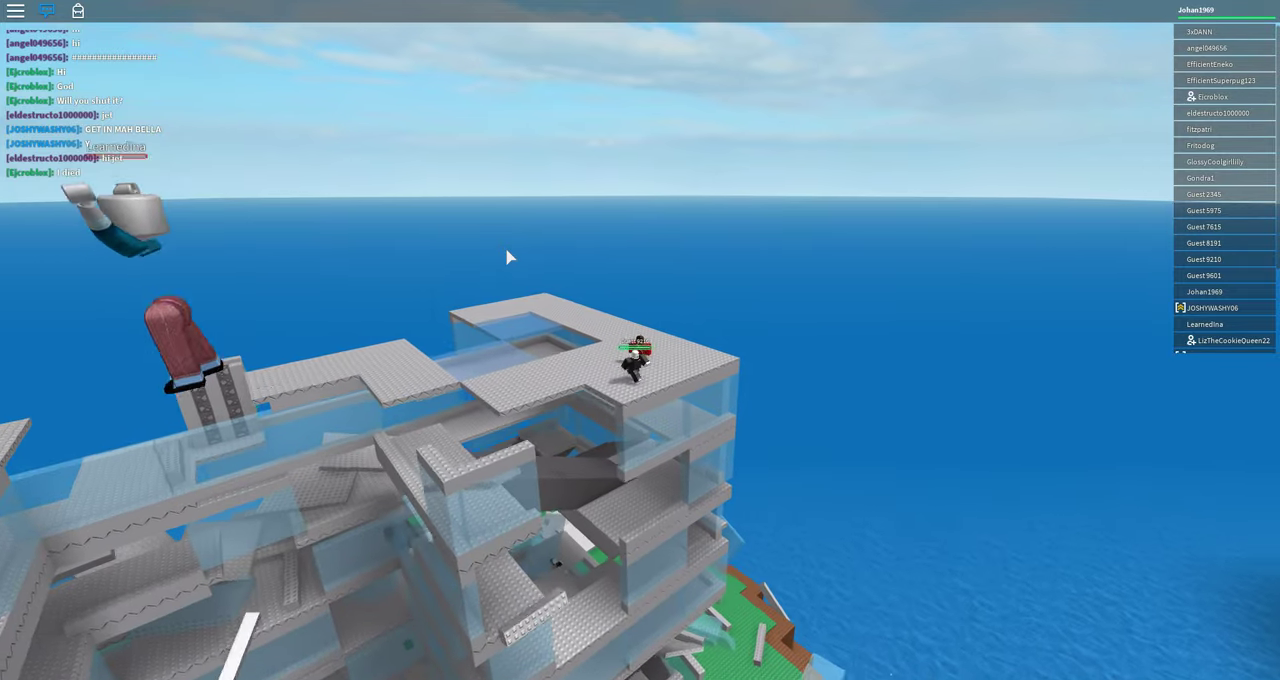
key("Left")
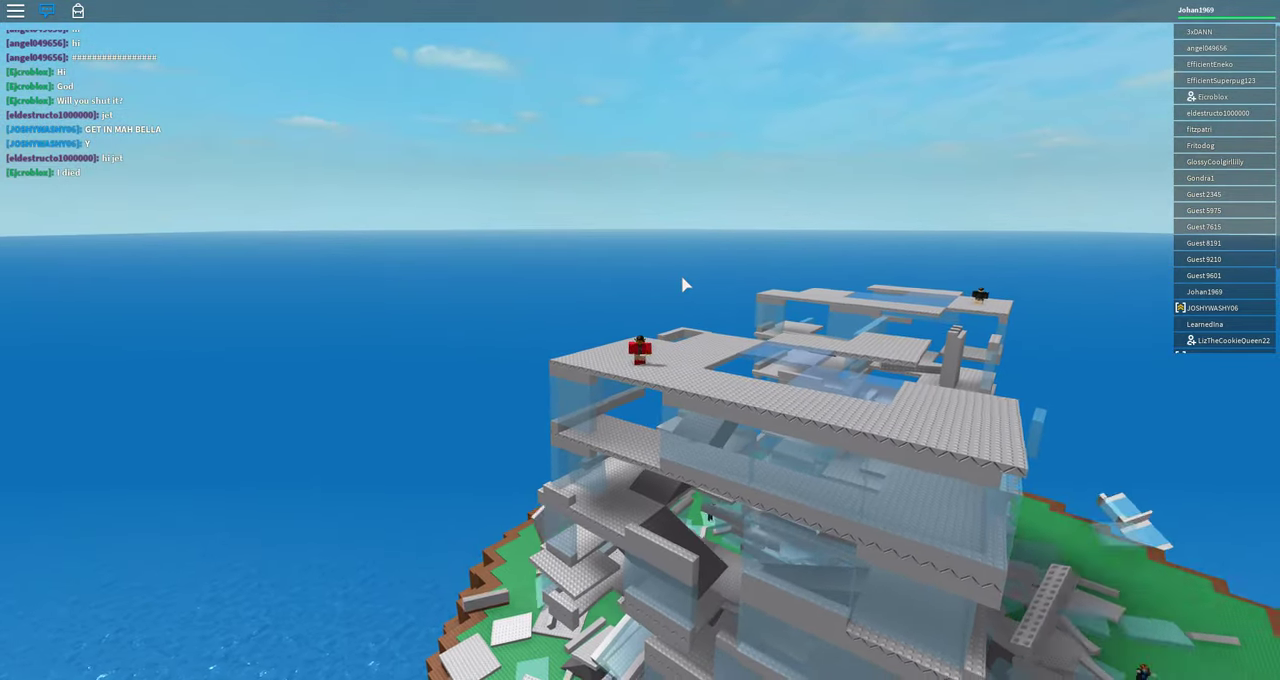
key("Right")
scroll(684, 285, "down", 3)
key("Left")
key("Left")
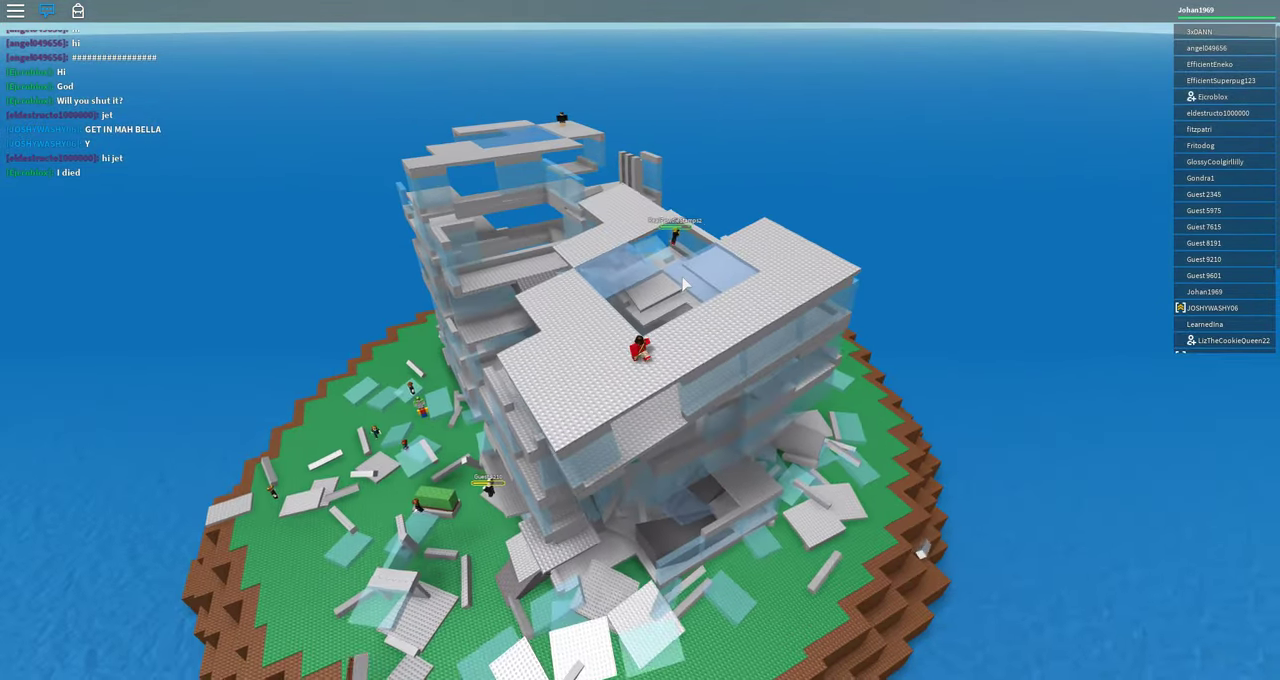
scroll(684, 285, "up", 5)
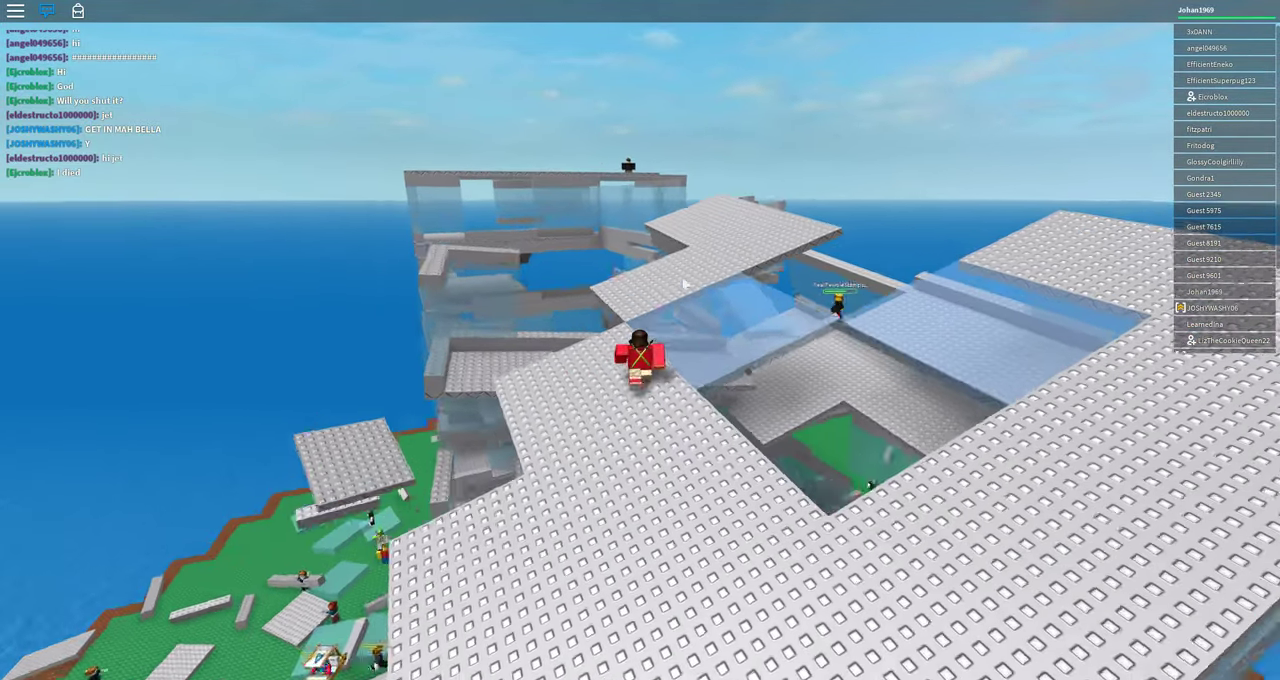
key("Right")
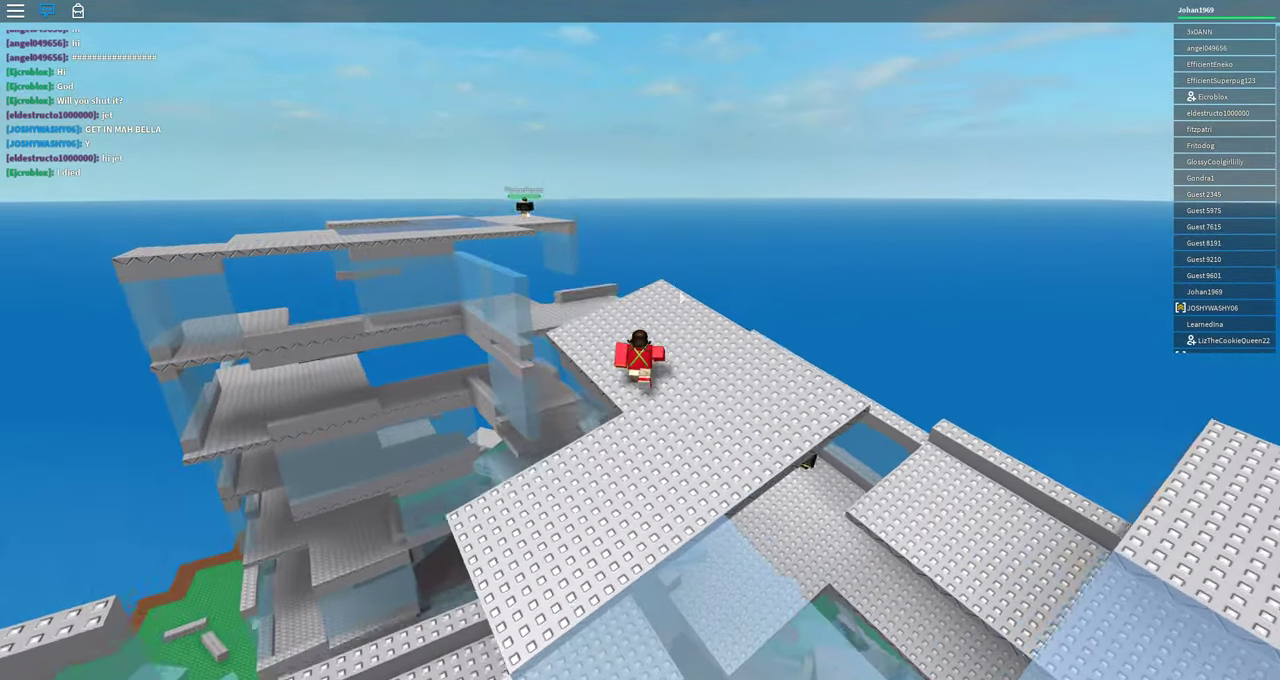
scroll(680, 297, "down", 5)
key("Right")
key("Right")
scroll(680, 297, "up", 8)
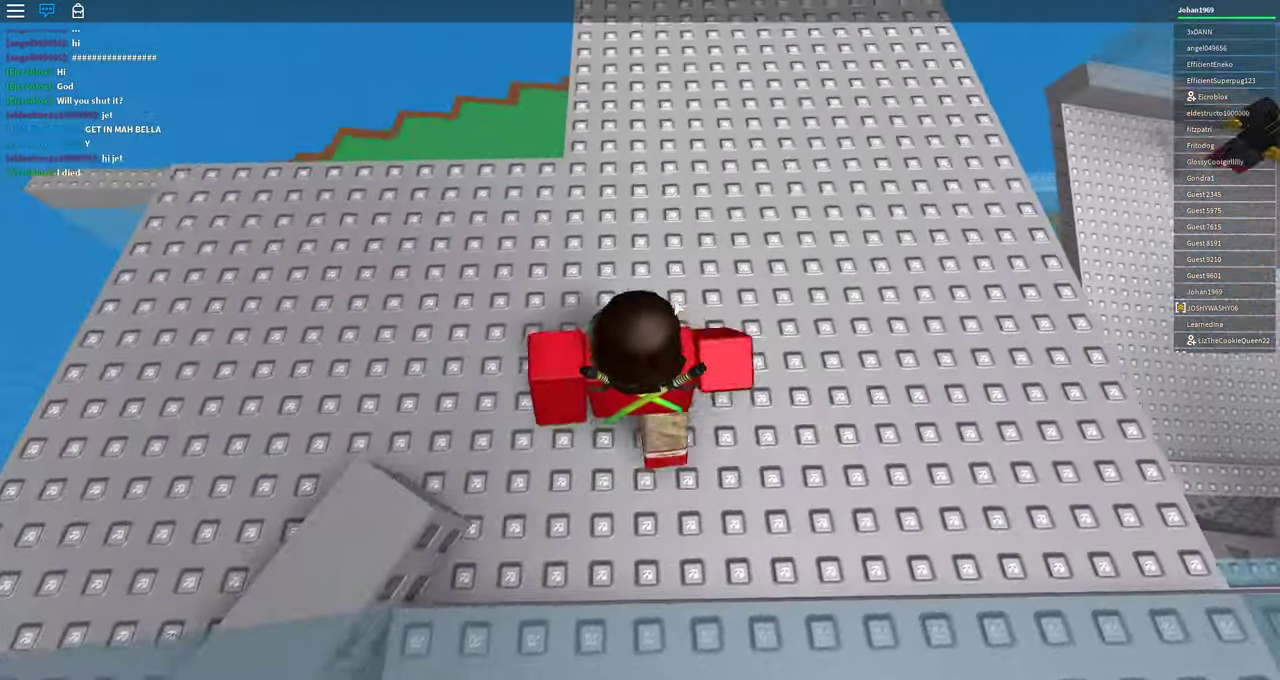
scroll(676, 308, "down", 3)
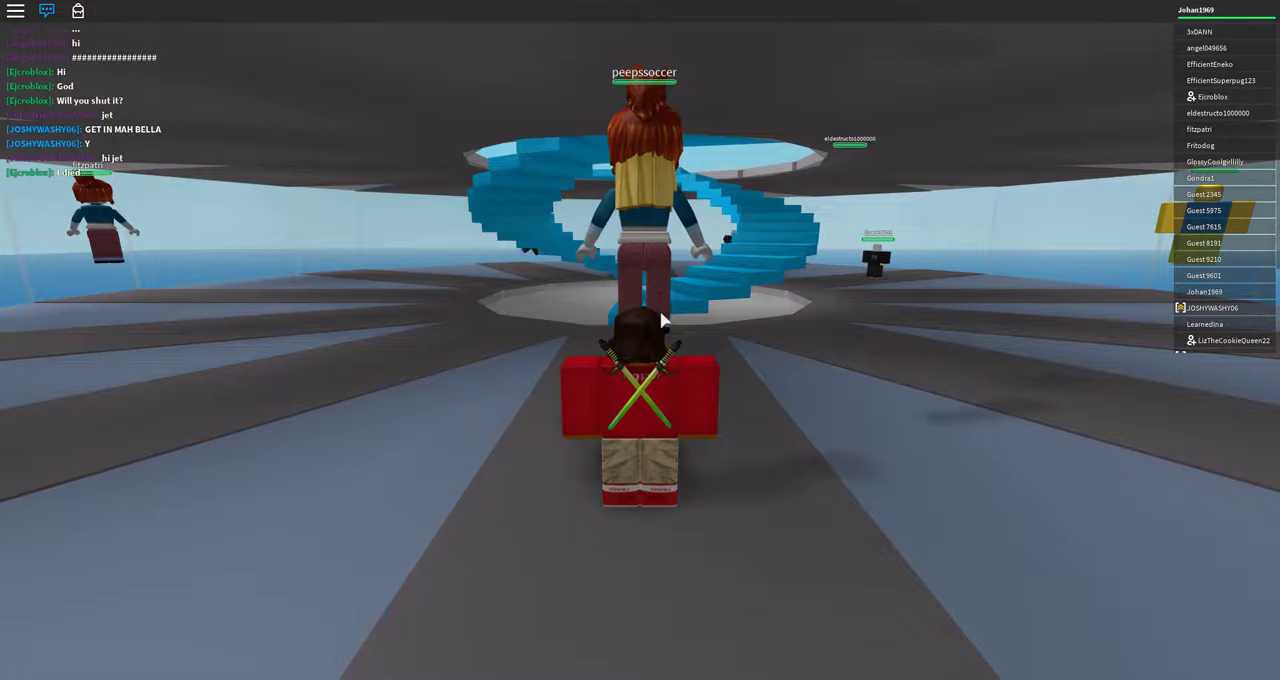
Climb the blue spiral staircase to the top platform and walk off its edge.
key("w")
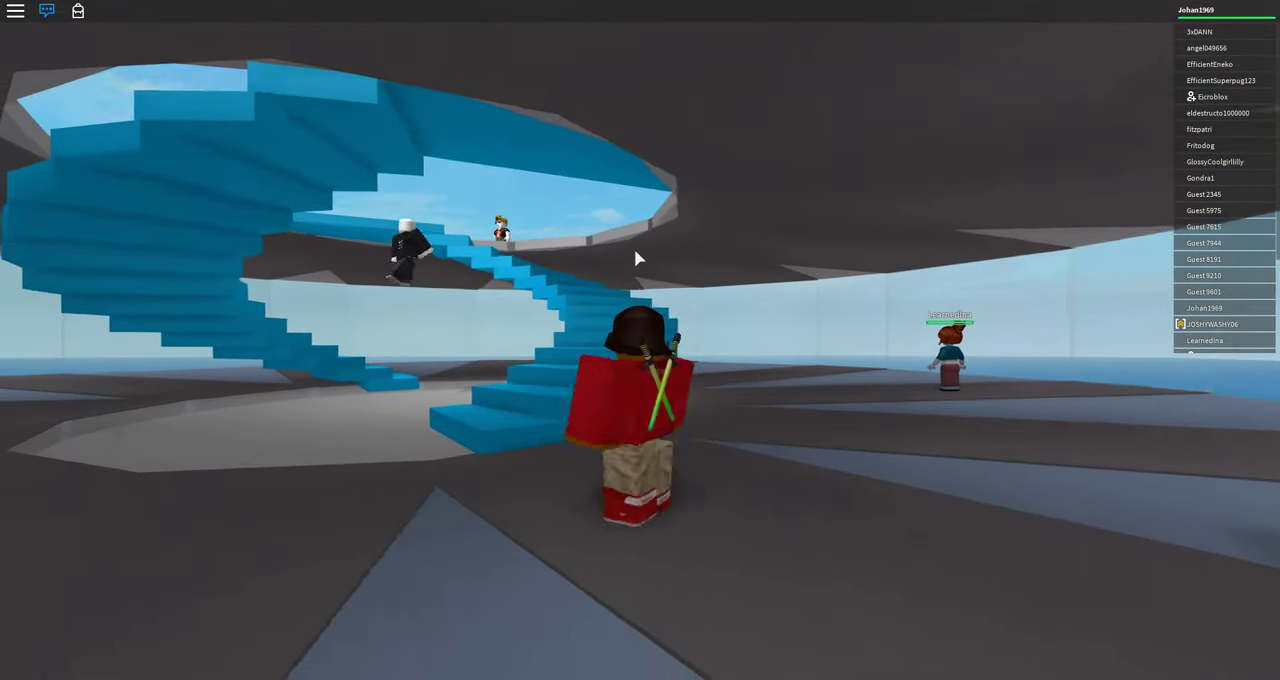
key("w")
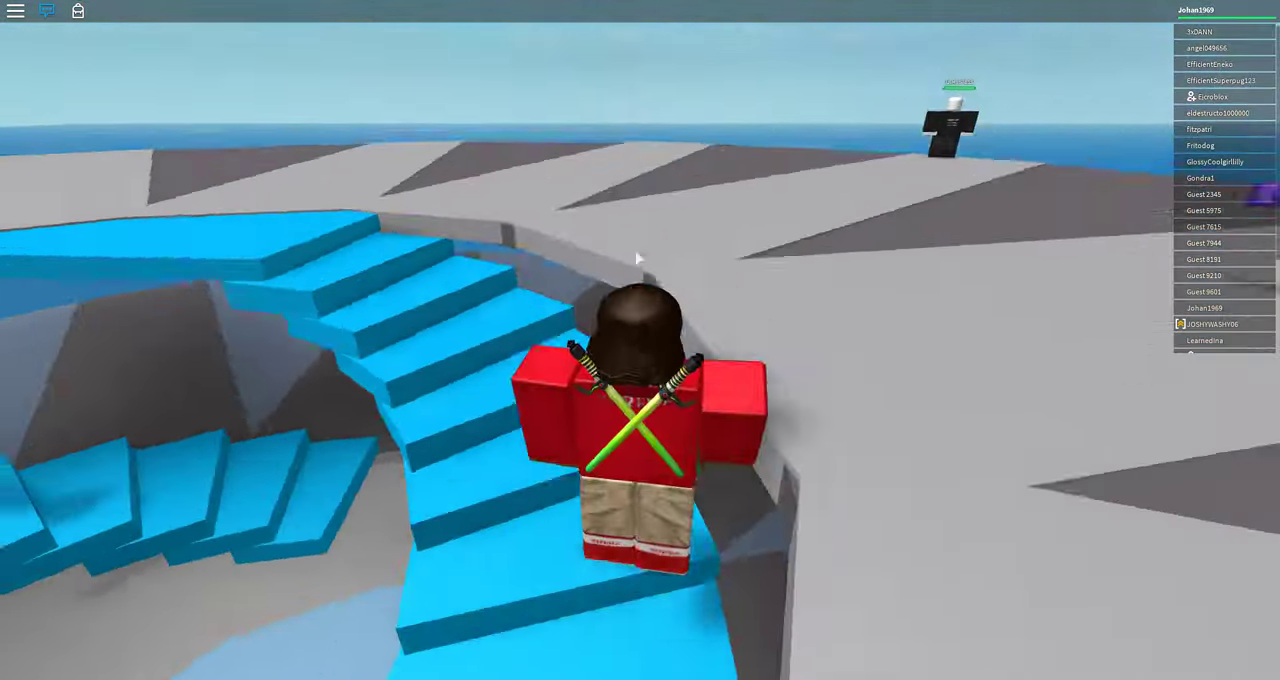
scroll(636, 260, "down", 5)
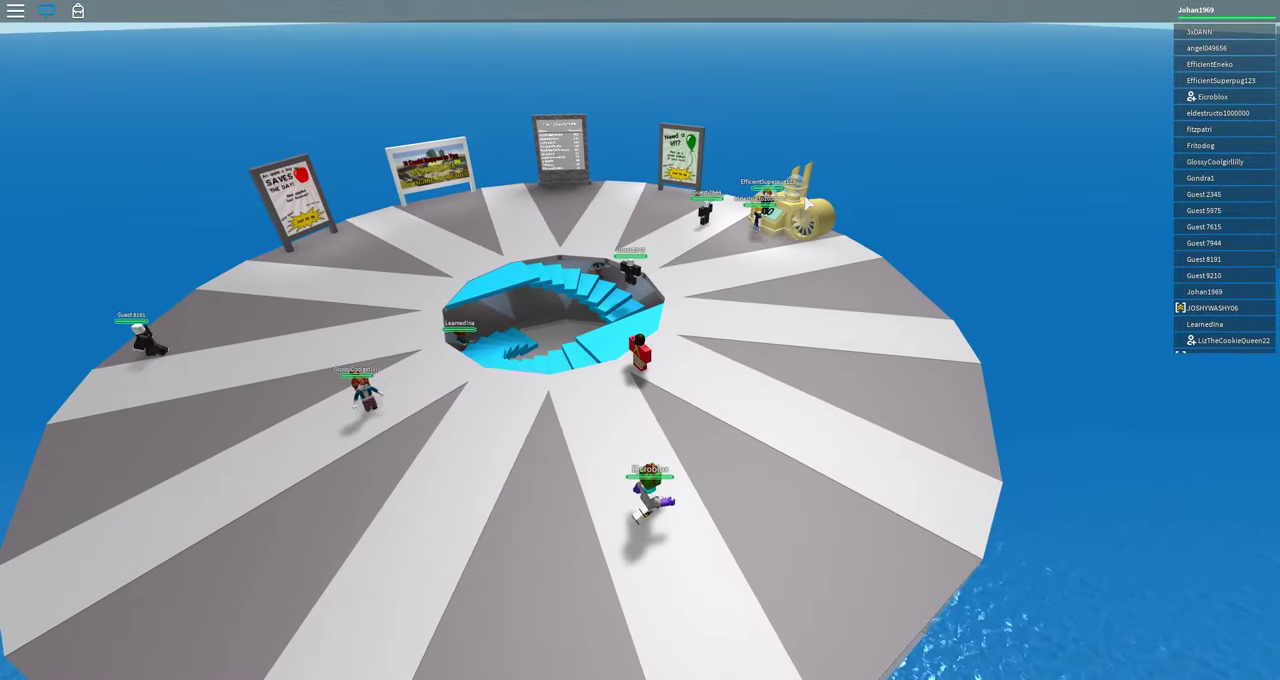
scroll(806, 203, "up", 5)
key("w")
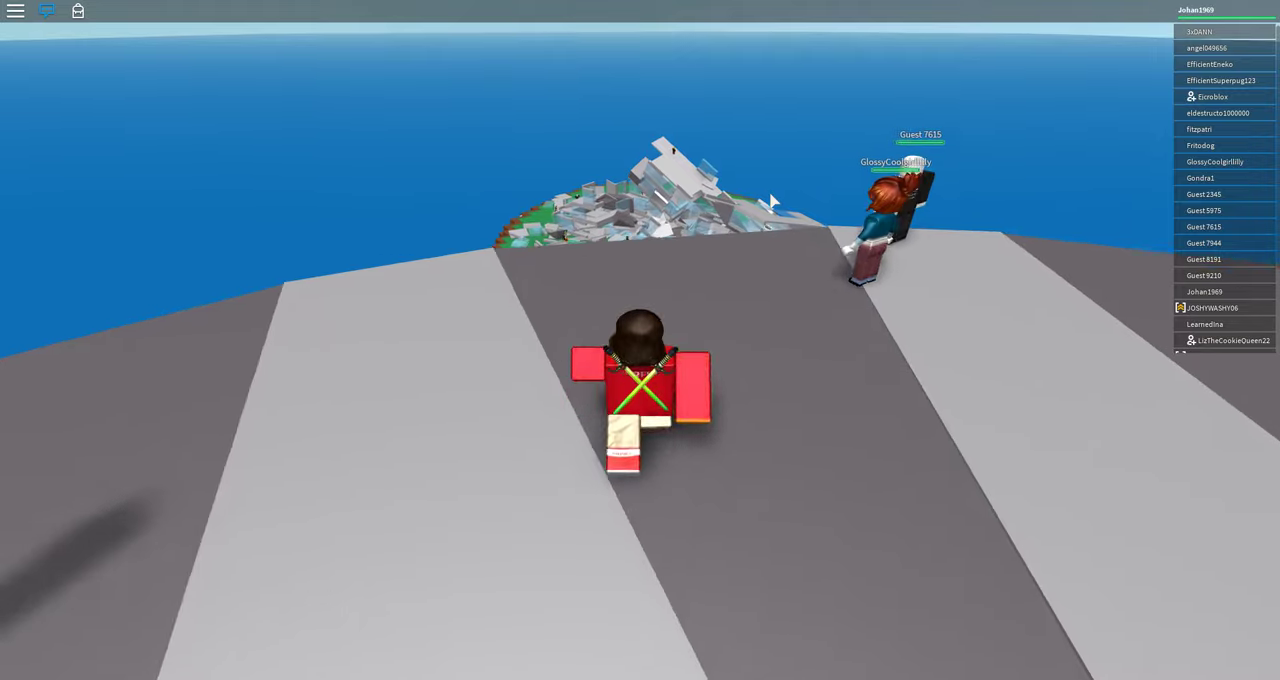
key("w")
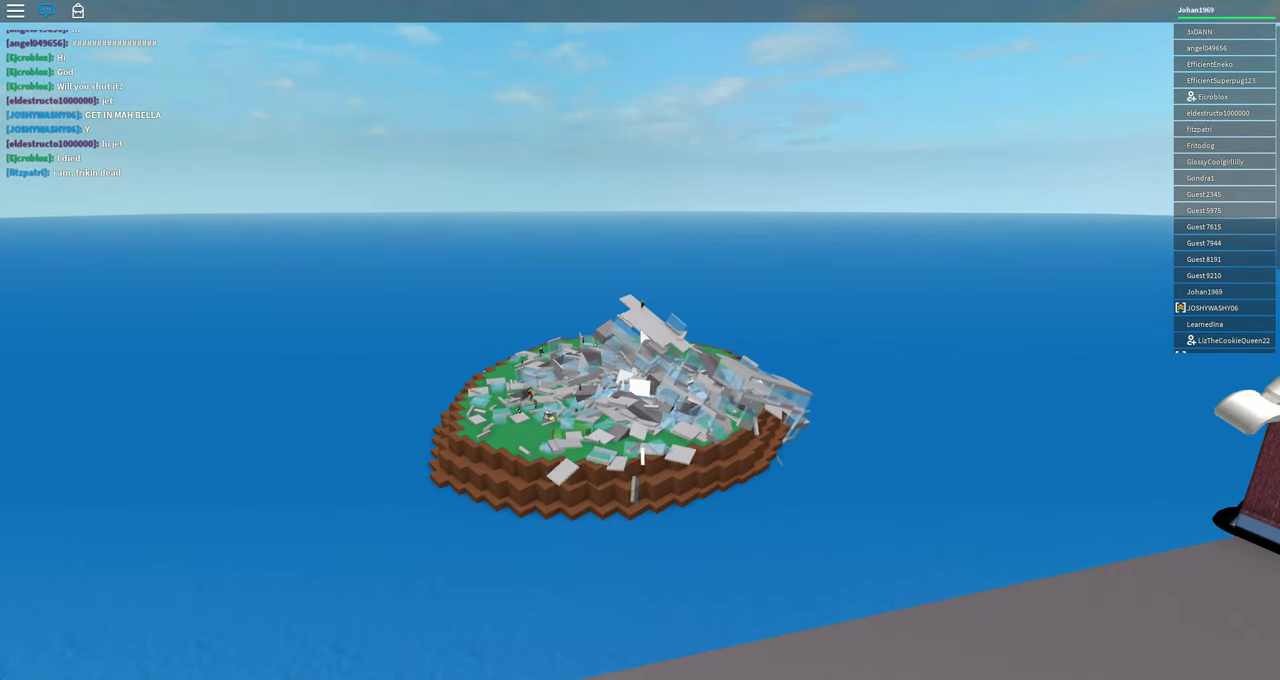
key("w")
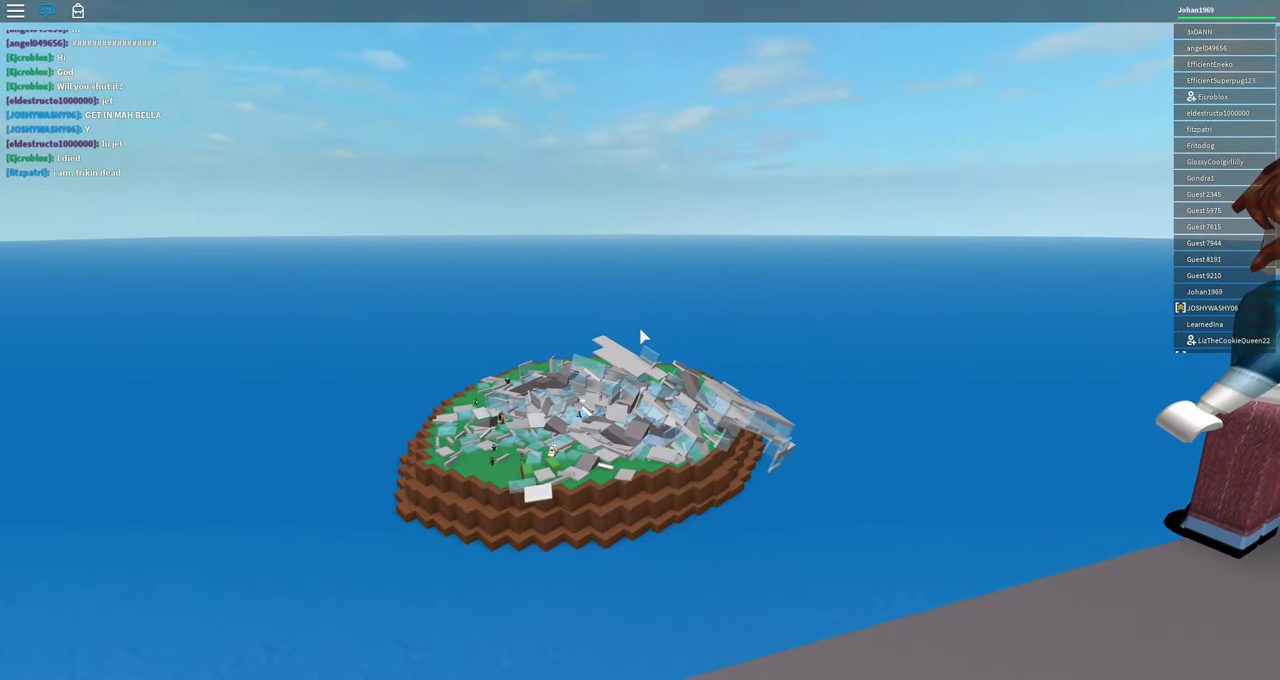
key("w")
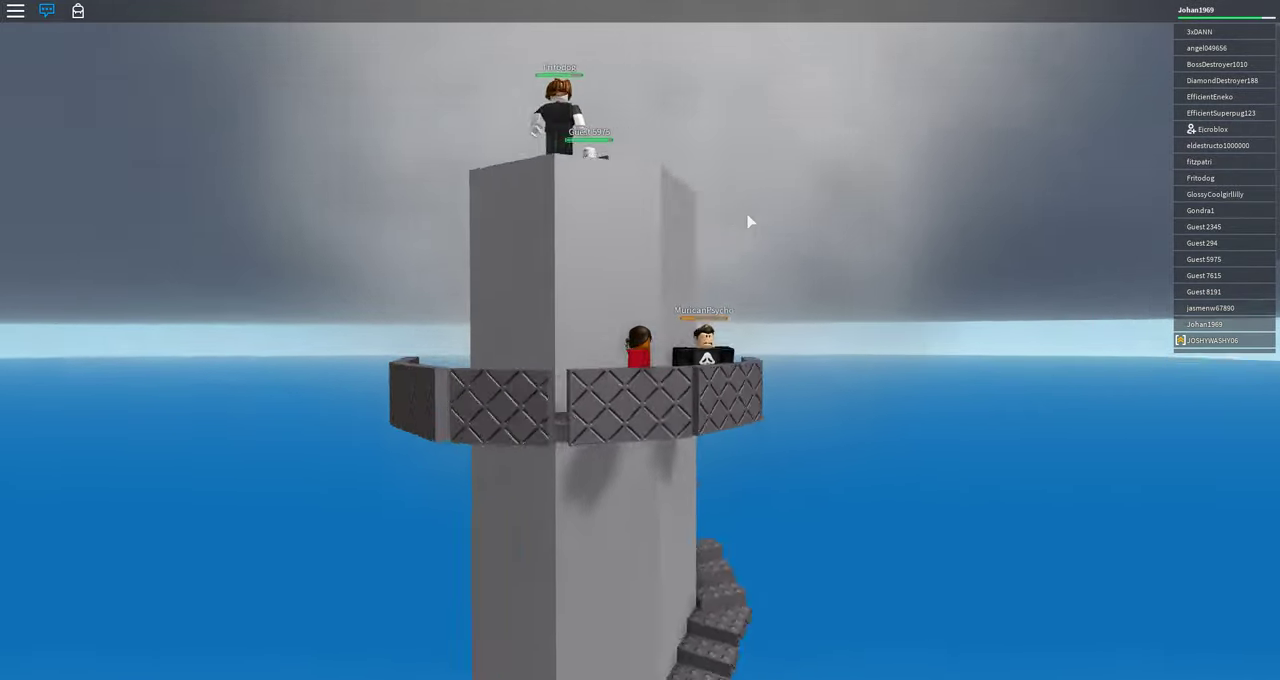
scroll(750, 221, "up", 10)
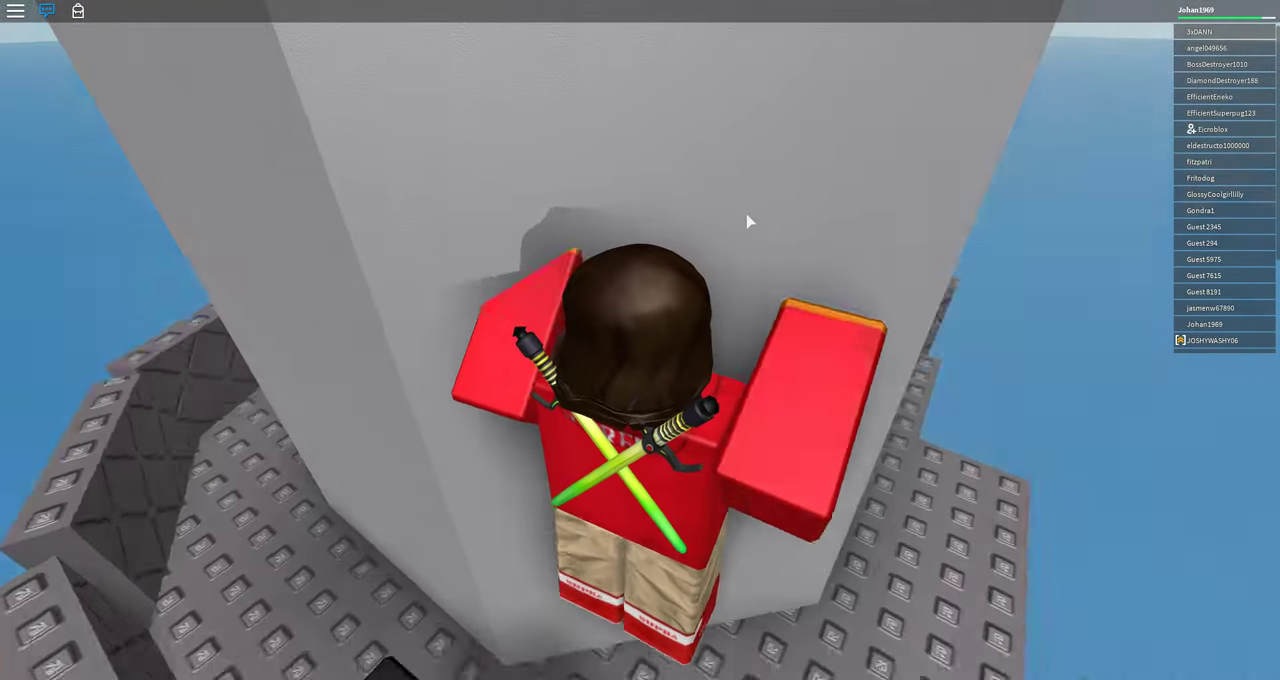
scroll(750, 221, "down", 10)
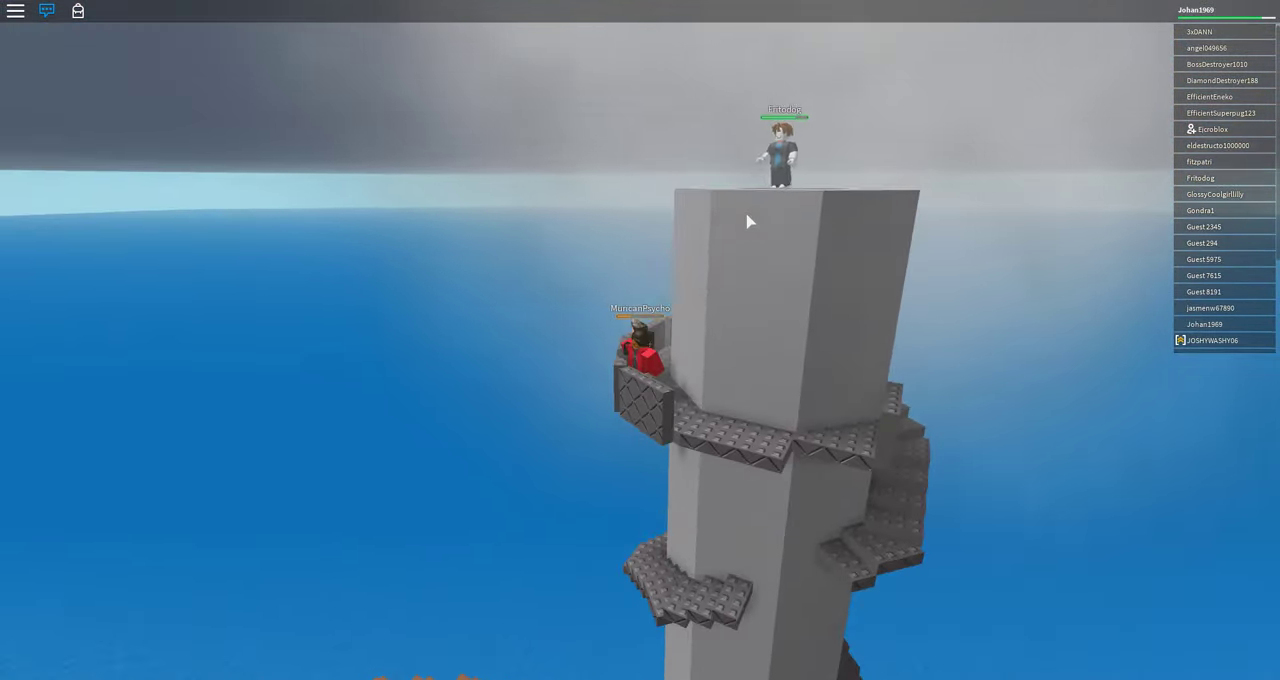
scroll(836, 423, "down", 5)
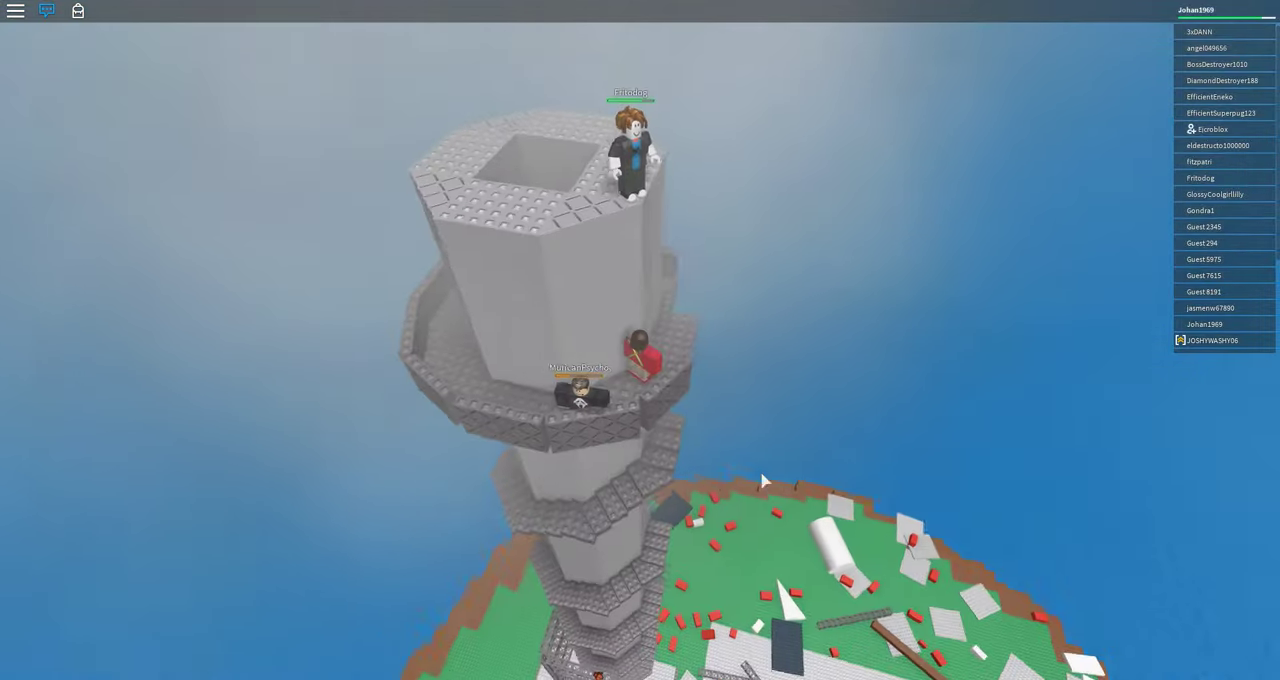
scroll(762, 481, "up", 3)
scroll(762, 481, "up", 5)
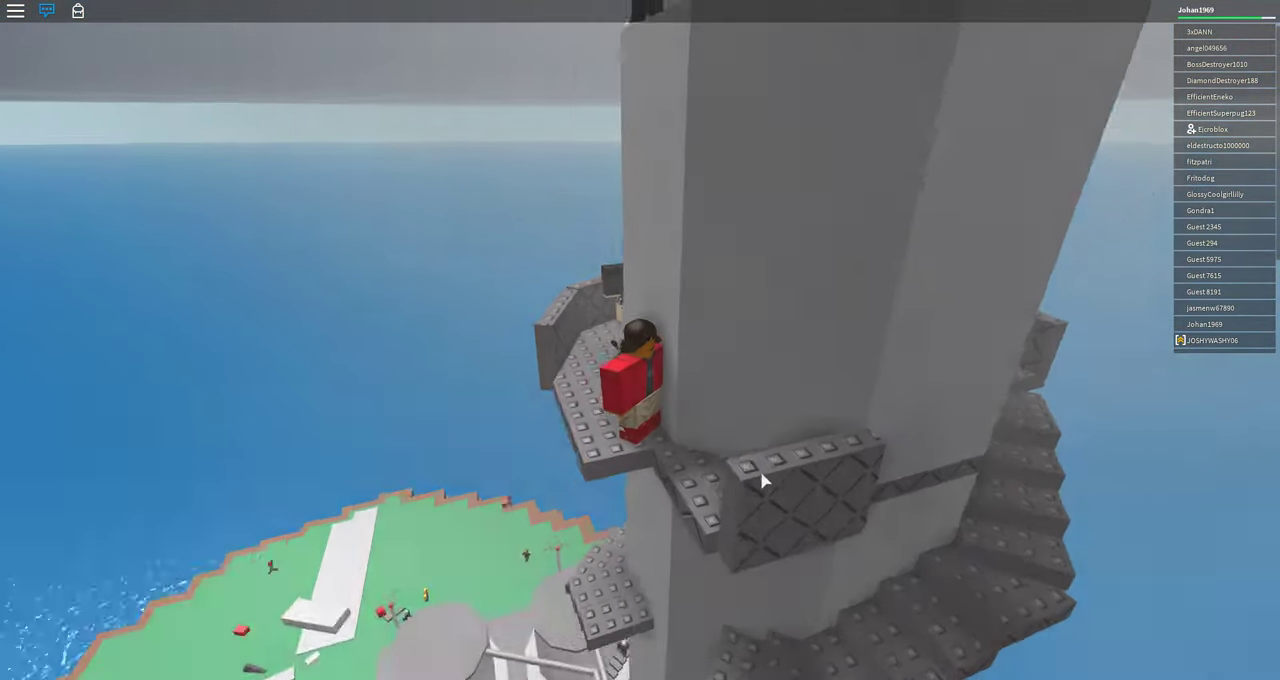
scroll(762, 481, "down", 2)
scroll(762, 481, "down", 5)
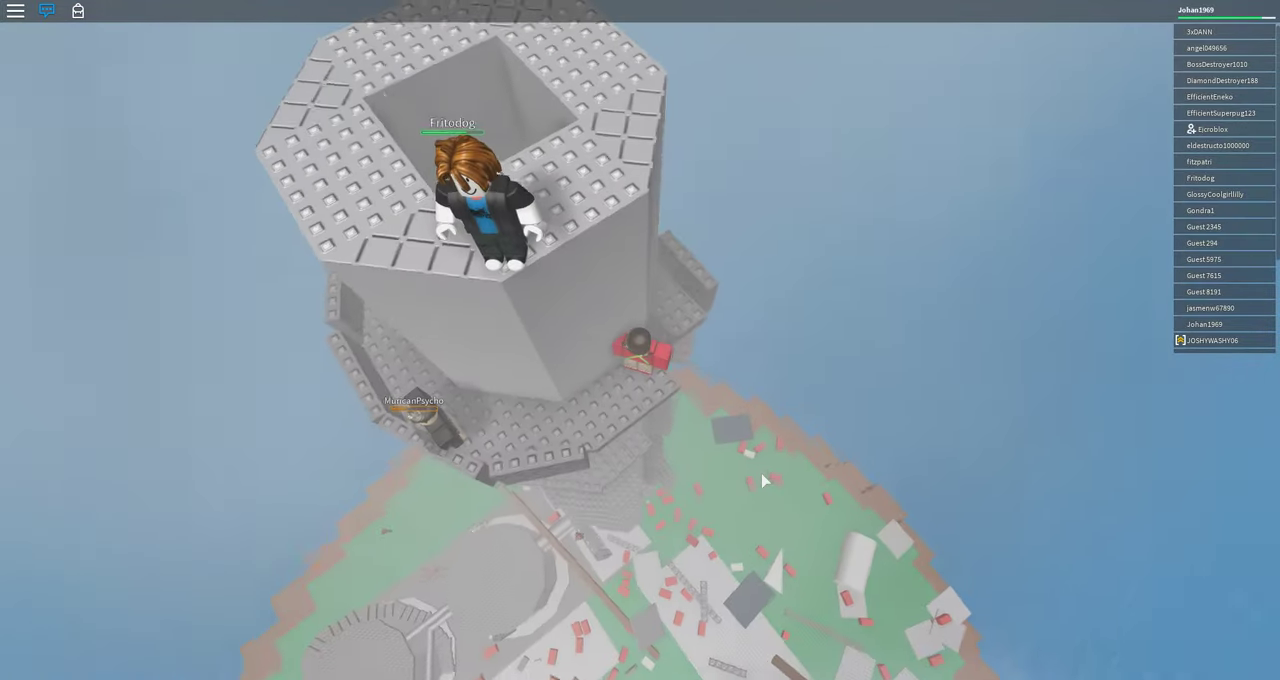
scroll(762, 481, "up", 5)
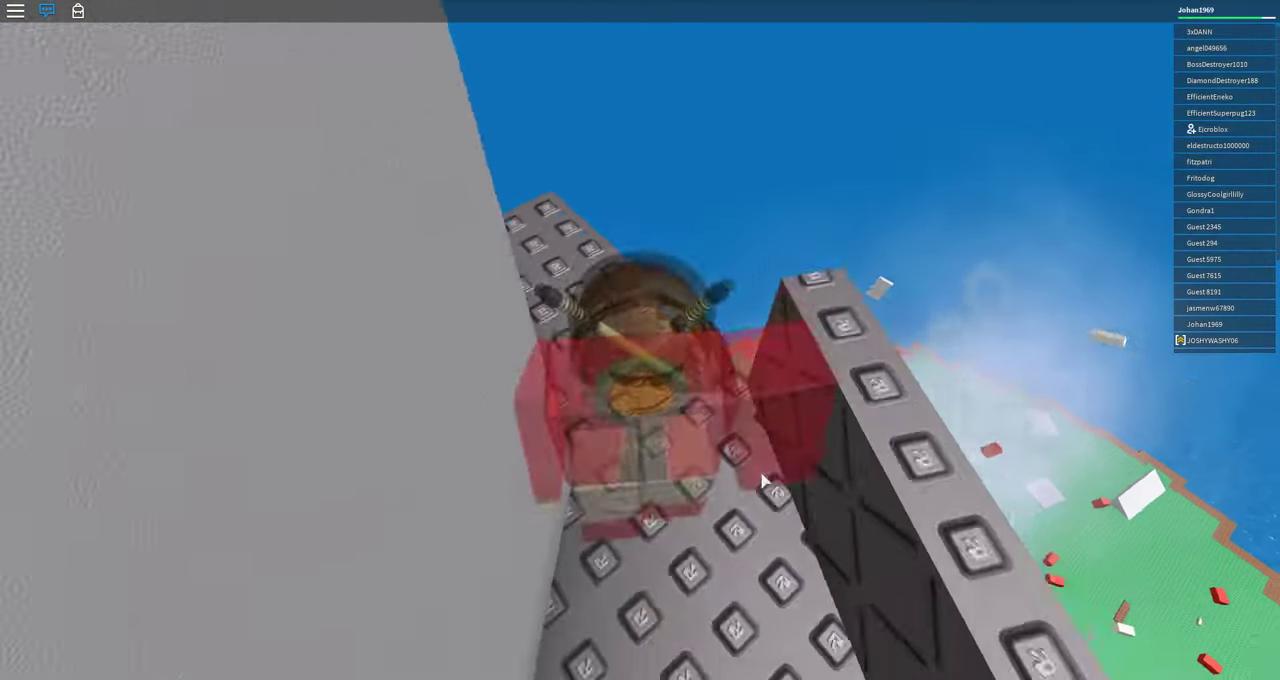
scroll(762, 481, "down", 5)
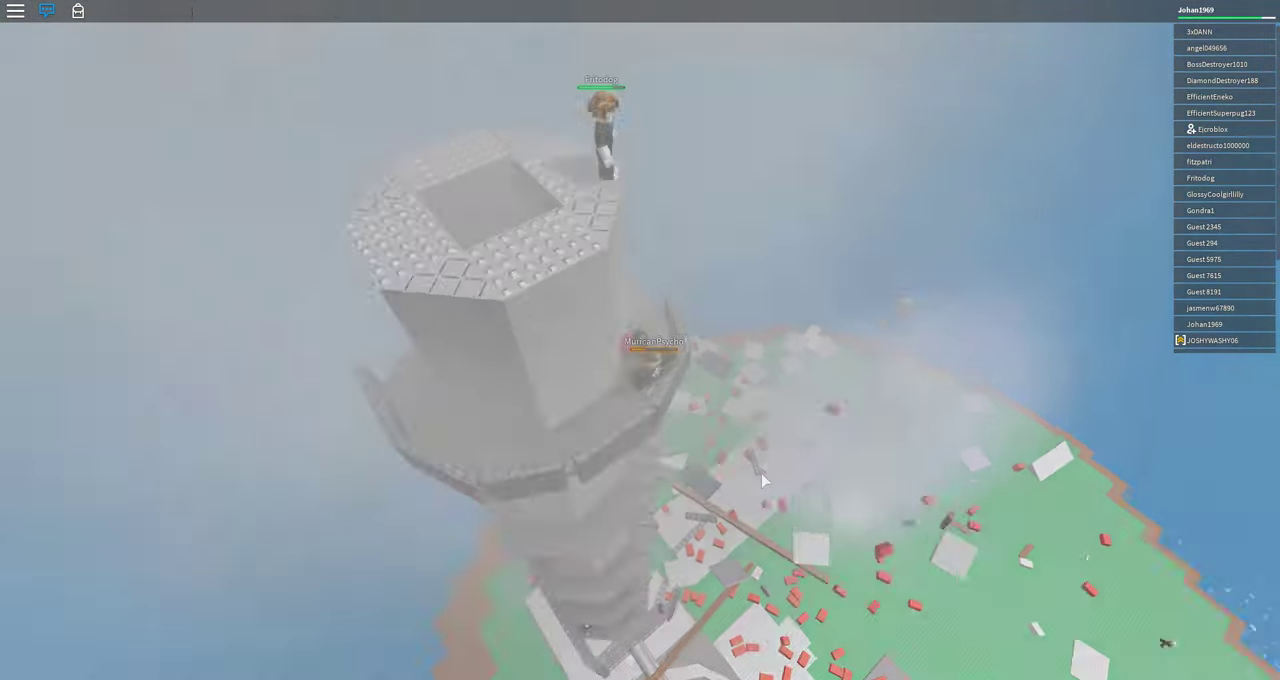
scroll(762, 481, "down", 3)
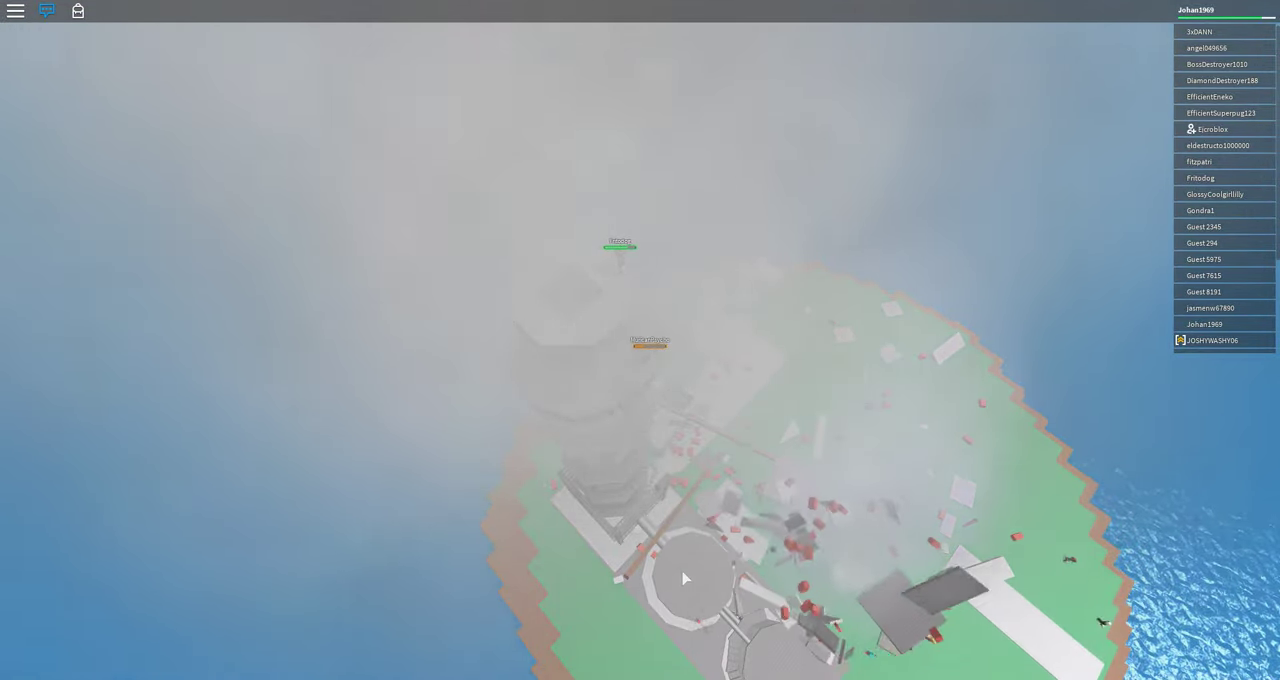
scroll(684, 578, "up", 5)
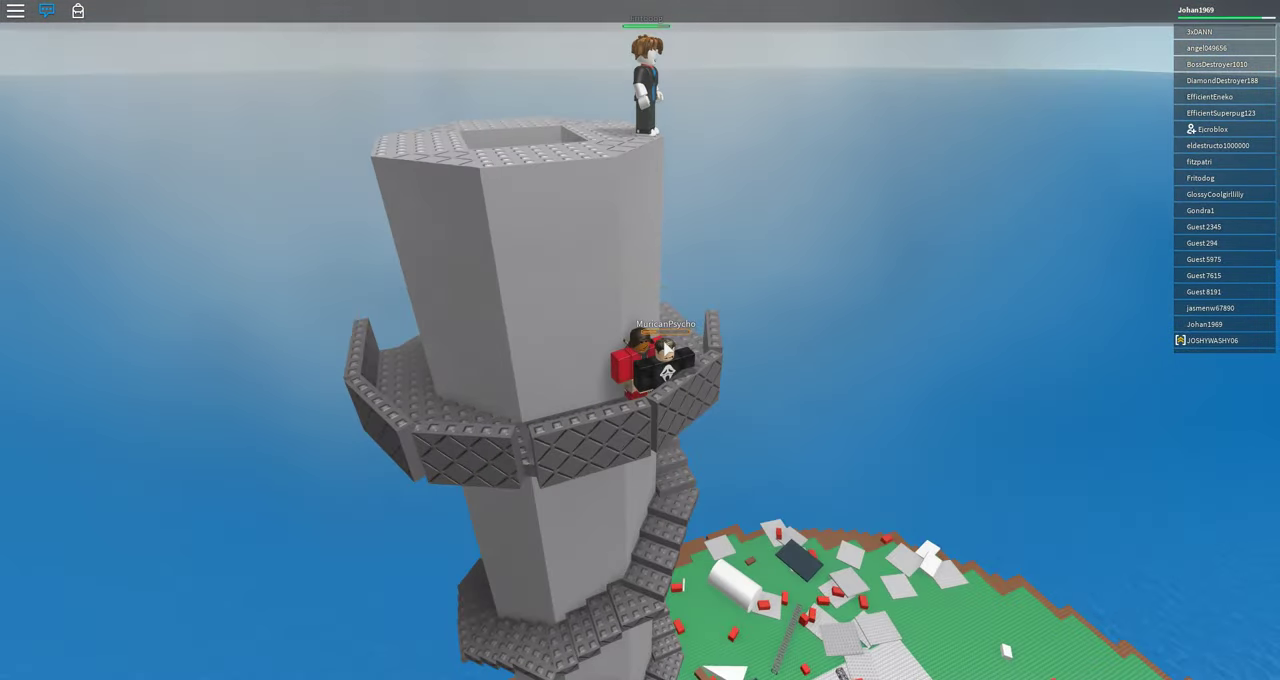
scroll(650, 356, "up", 3)
scroll(668, 350, "up", 2)
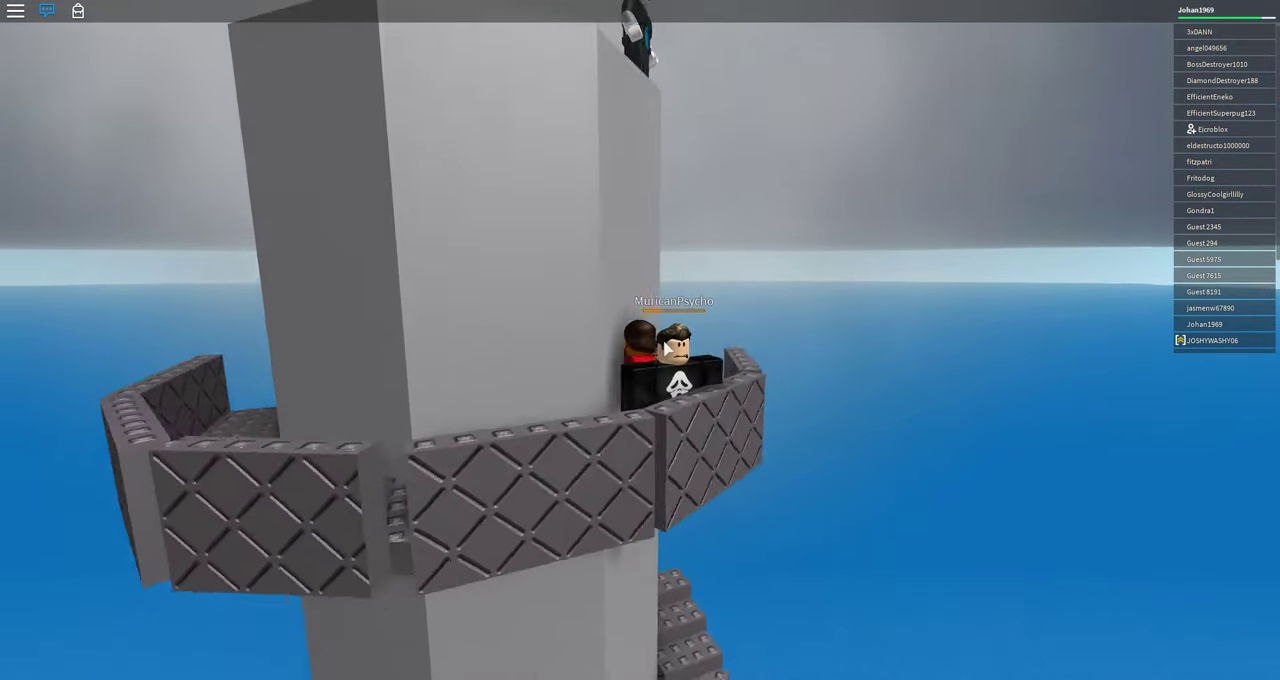
scroll(668, 350, "up", 3)
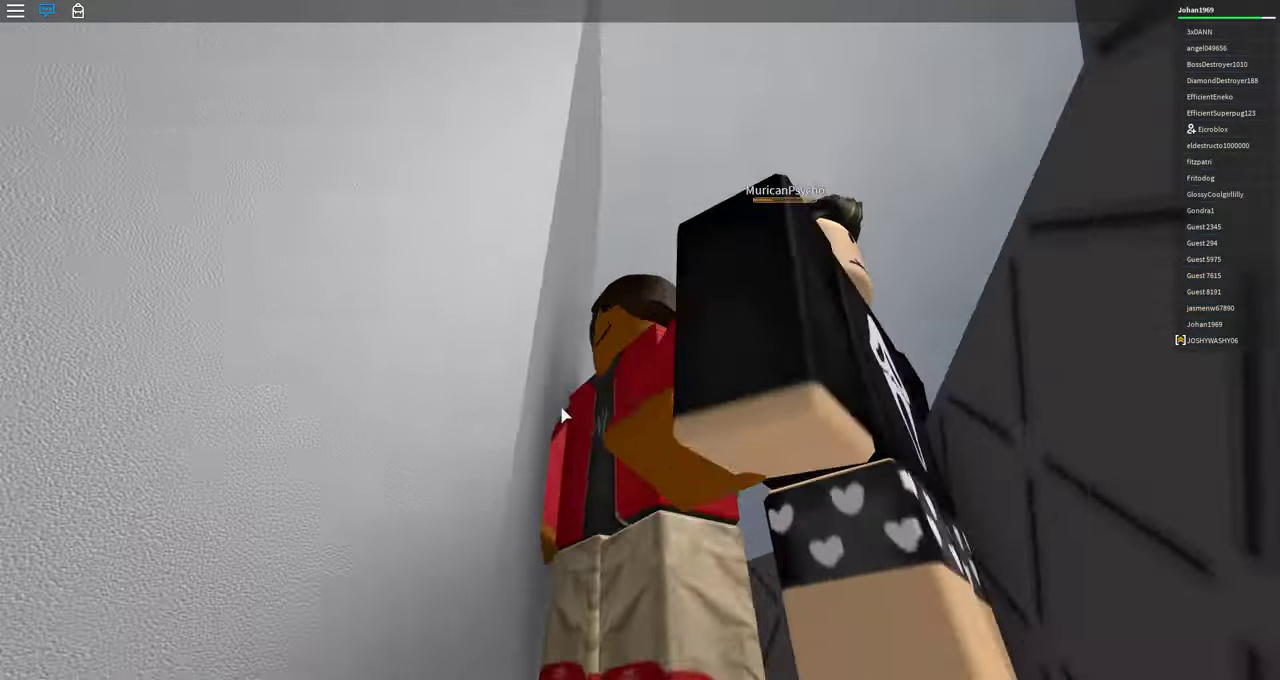
scroll(562, 415, "down", 2)
scroll(562, 415, "down", 5)
scroll(562, 415, "down", 2)
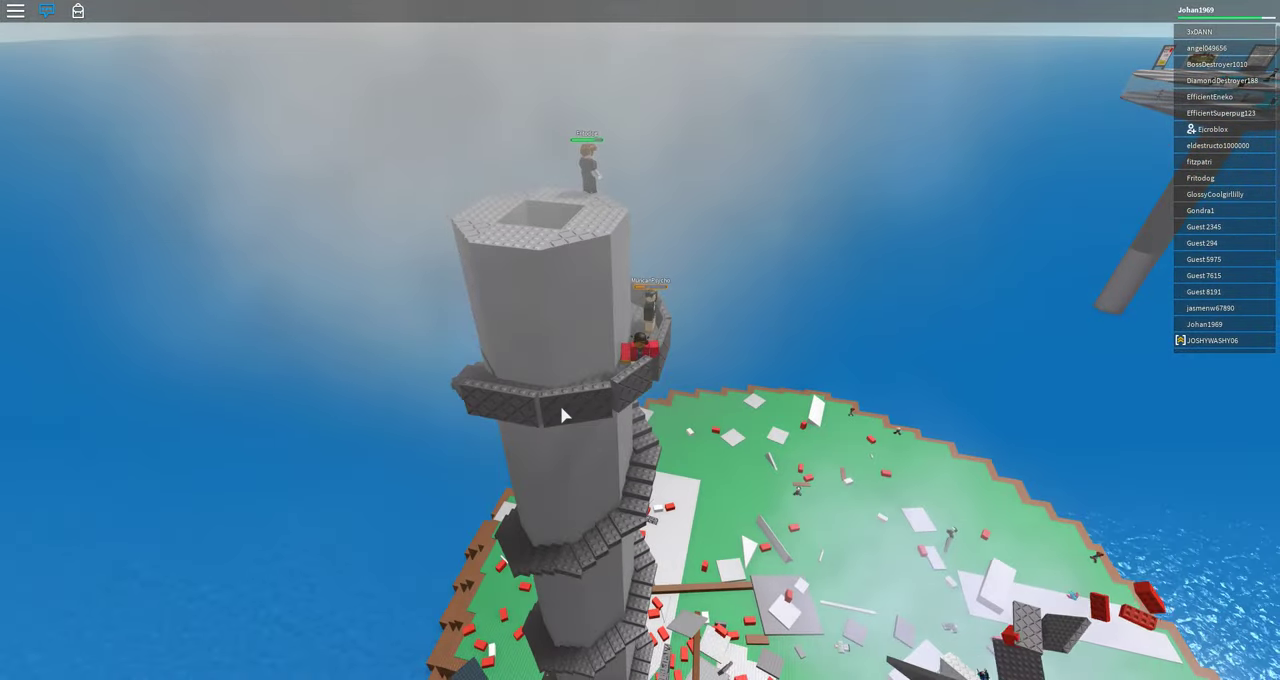
scroll(562, 415, "up", 5)
scroll(562, 415, "up", 2)
Swing the camera left to look down on the island from the tower top.
key("Left")
key("Left")
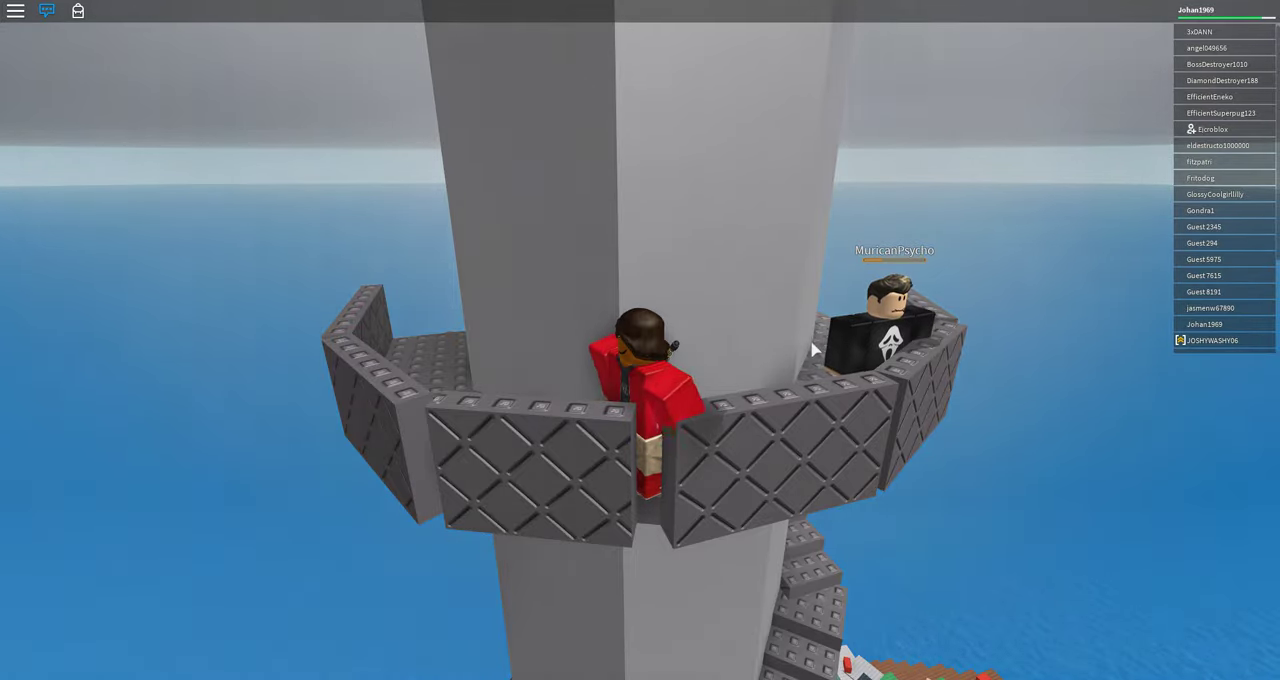
key("Left")
scroll(813, 347, "down", 3)
scroll(813, 347, "down", 3)
scroll(813, 347, "down", 3)
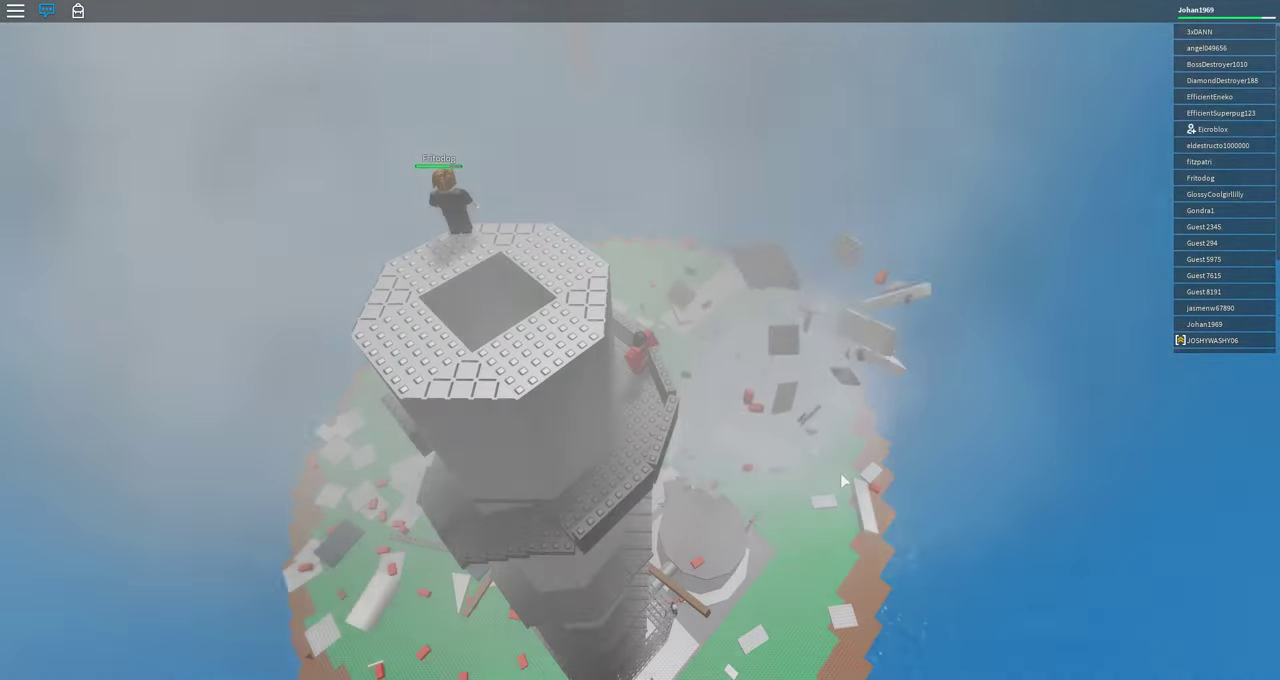
scroll(843, 481, "down", 3)
scroll(843, 481, "down", 3)
scroll(843, 481, "down", 3)
scroll(836, 480, "down", 3)
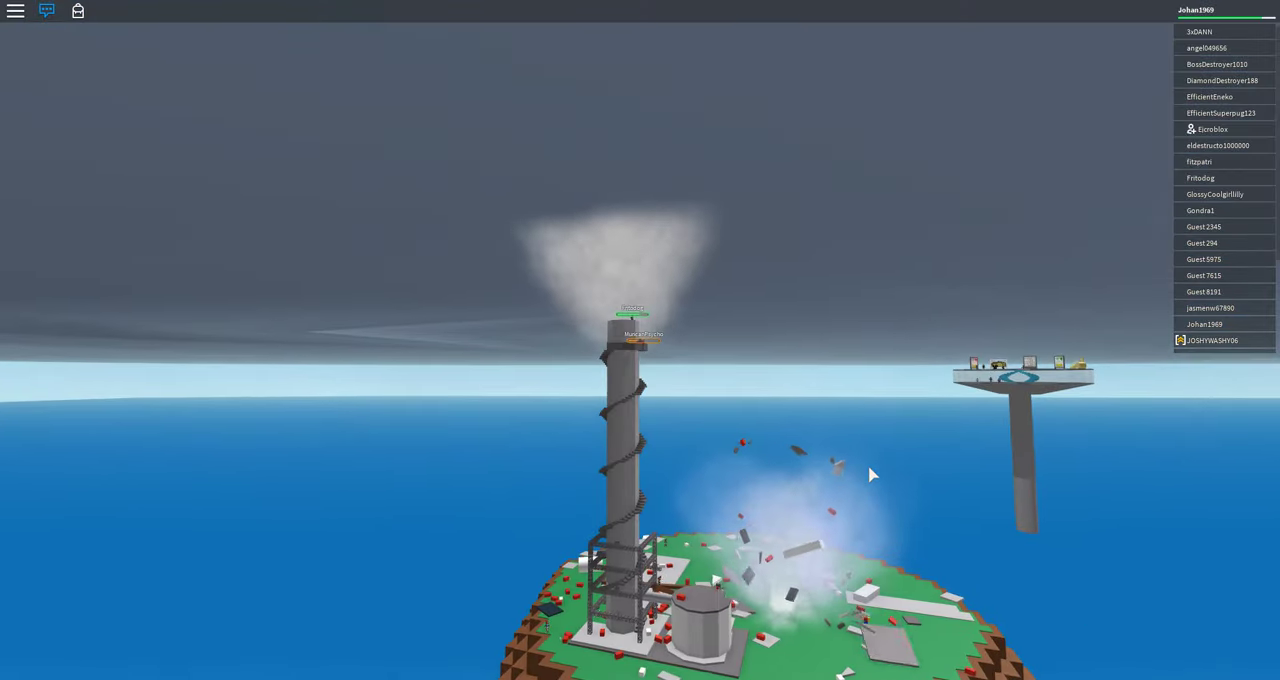
scroll(870, 475, "up", 3)
scroll(870, 475, "up", 5)
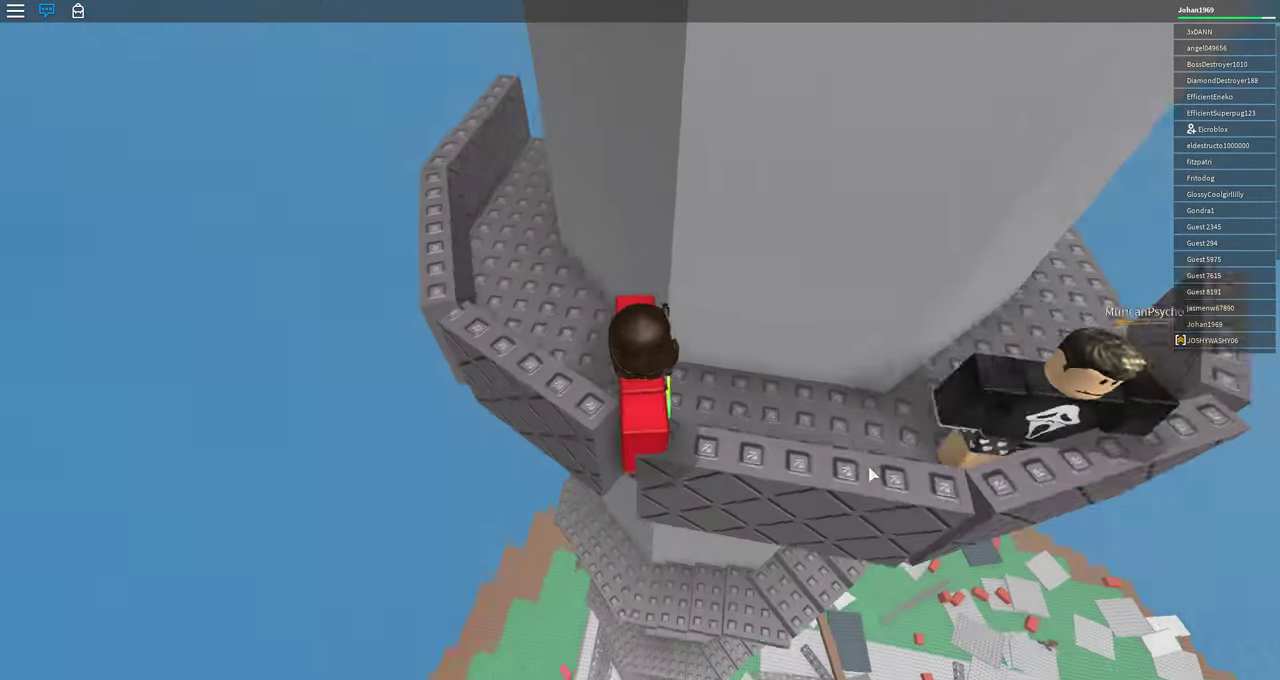
scroll(870, 475, "down", 5)
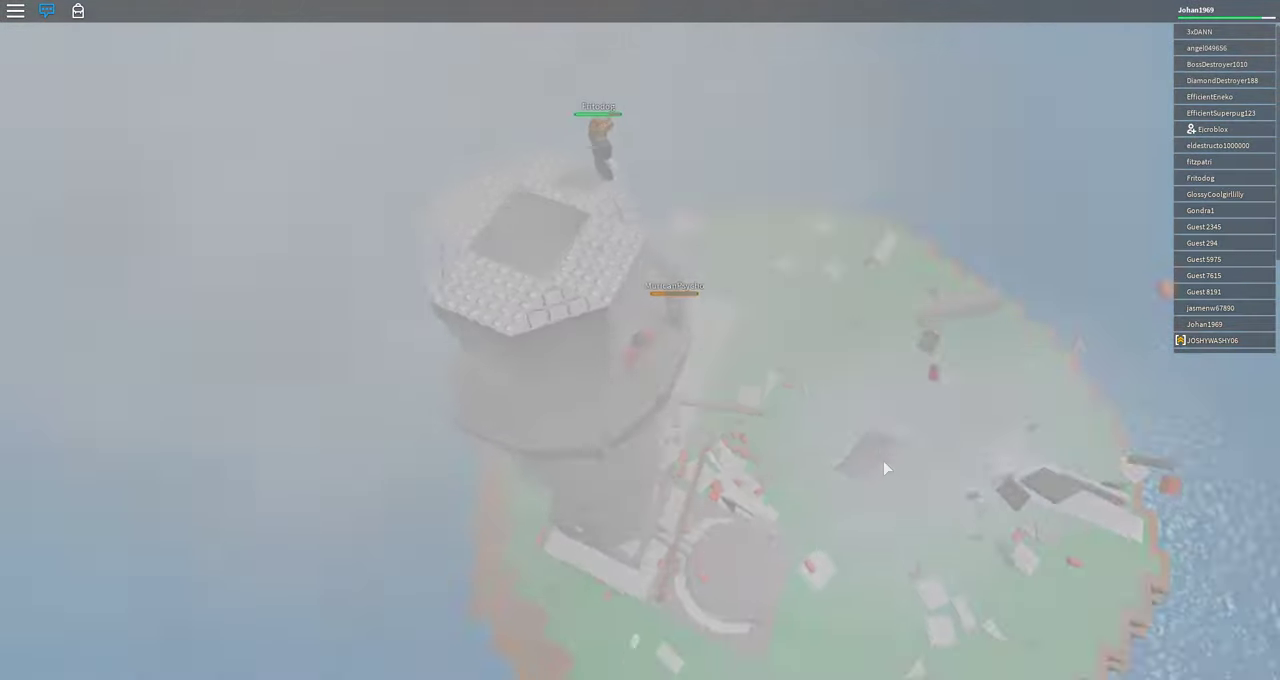
scroll(640, 337, "up", 5)
scroll(640, 337, "down", 3)
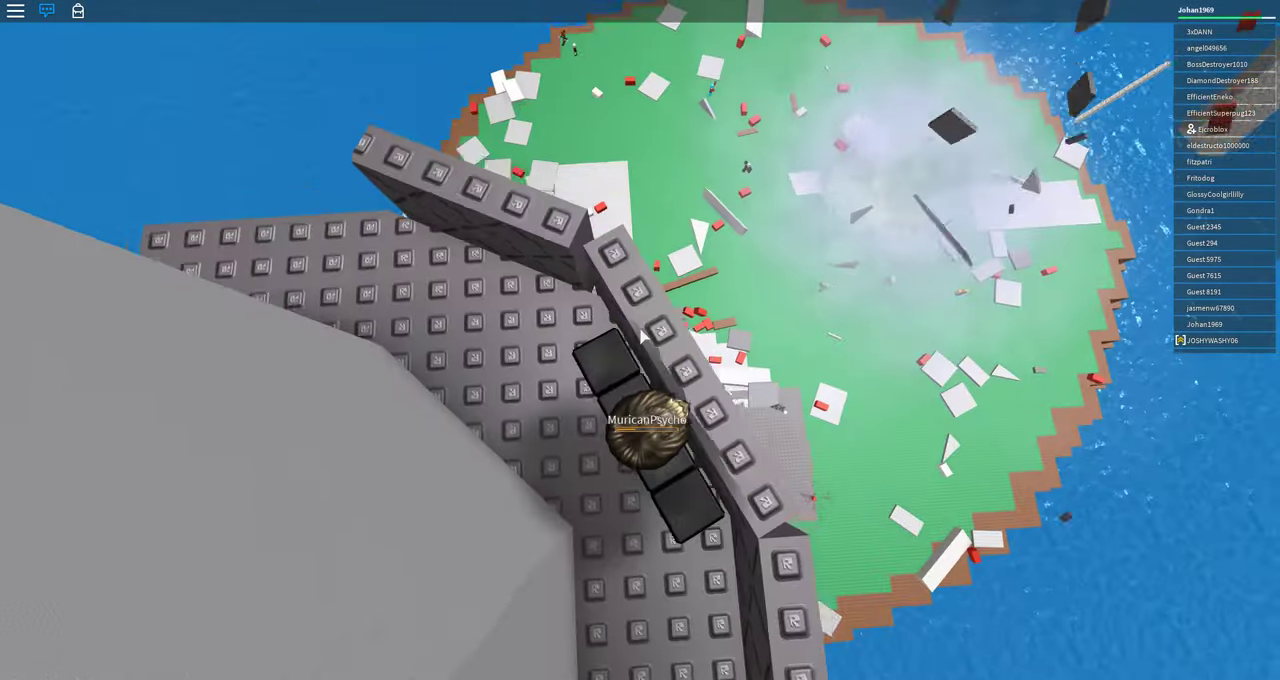
scroll(643, 337, "up", 2)
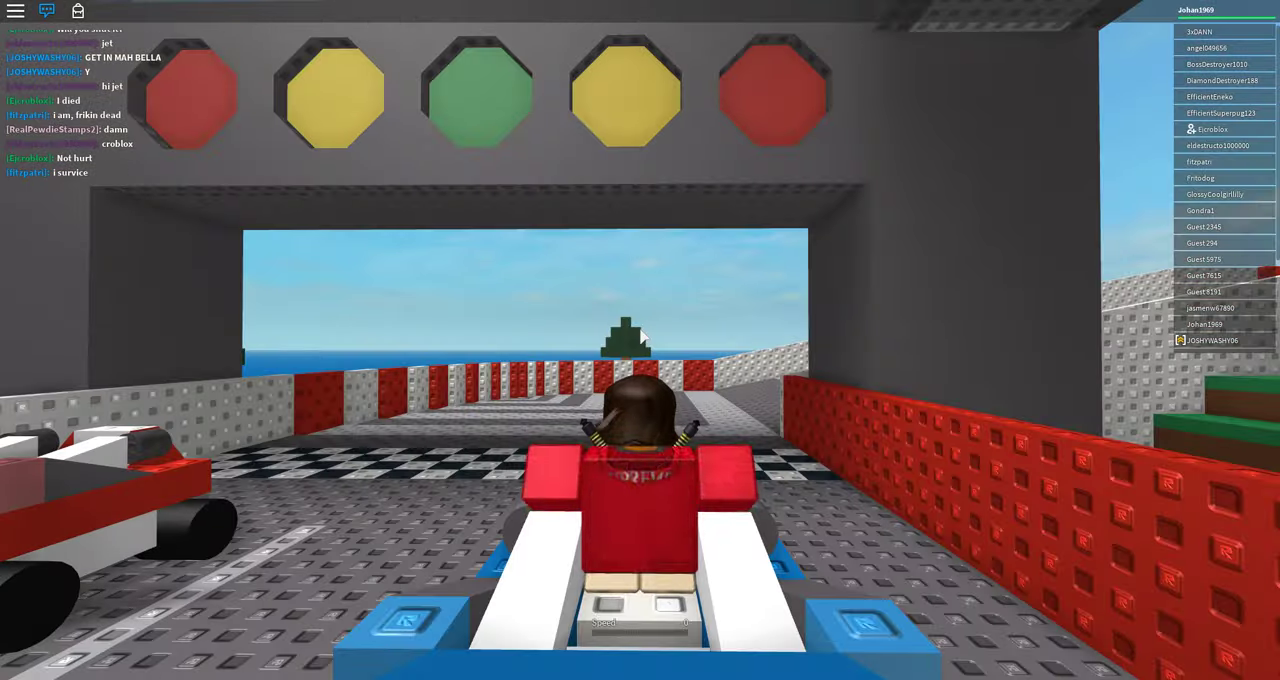
Get into the blue kart, drive up the ramp onto the track, and head for the red ramp.
key("w")
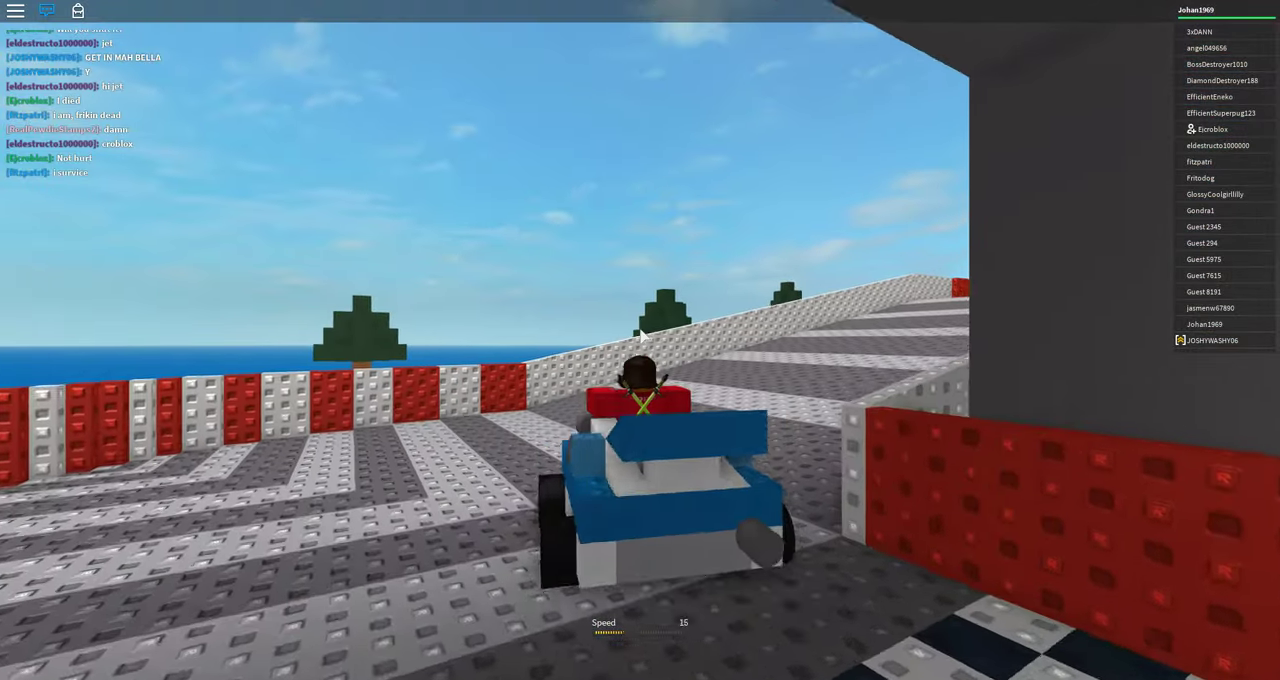
key("a")
key("w")
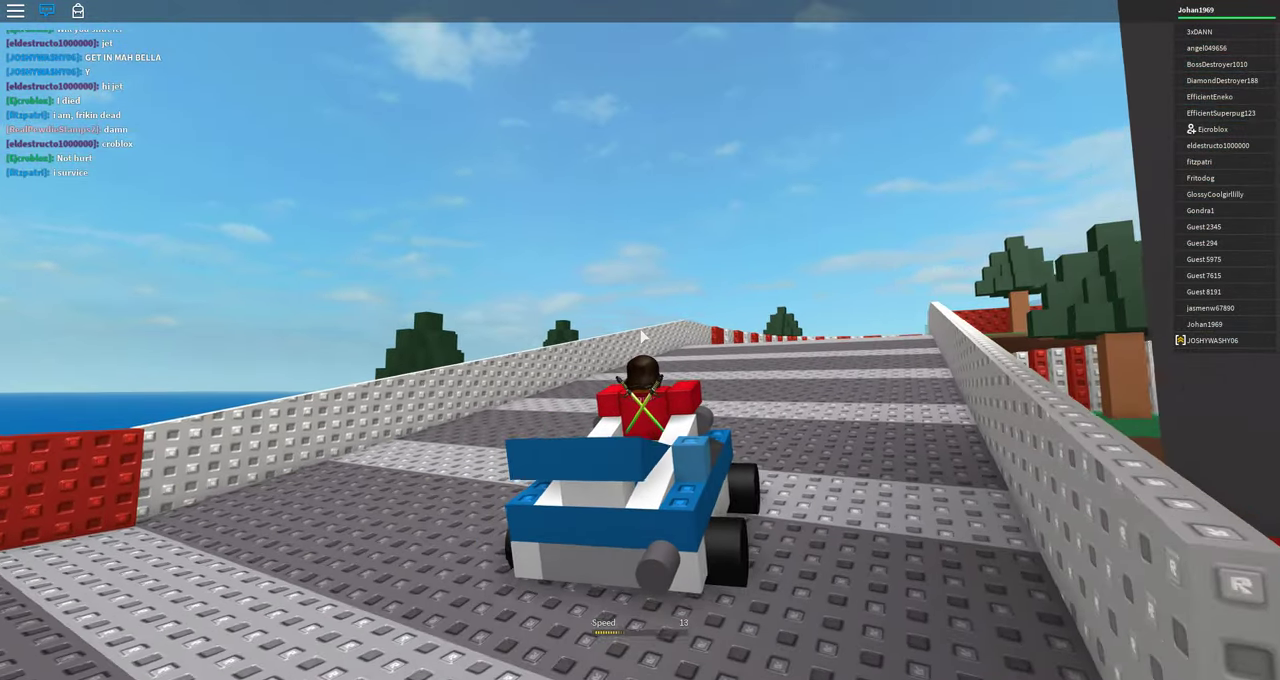
key("d")
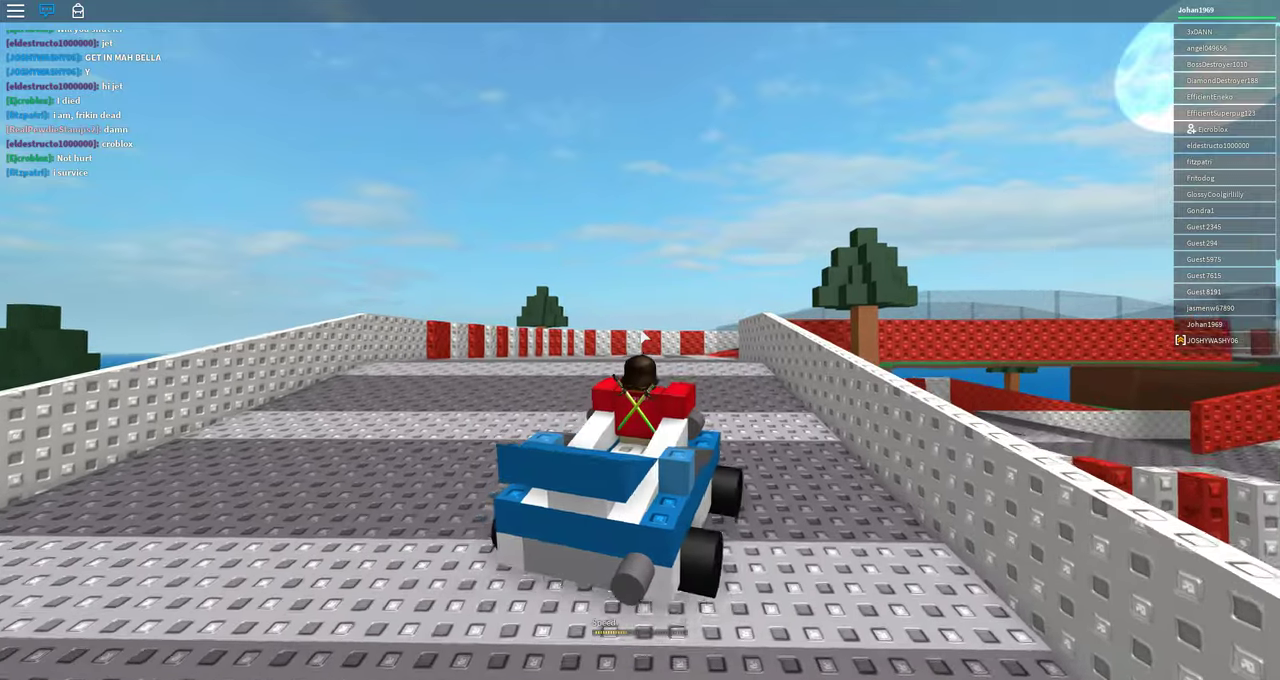
key("d")
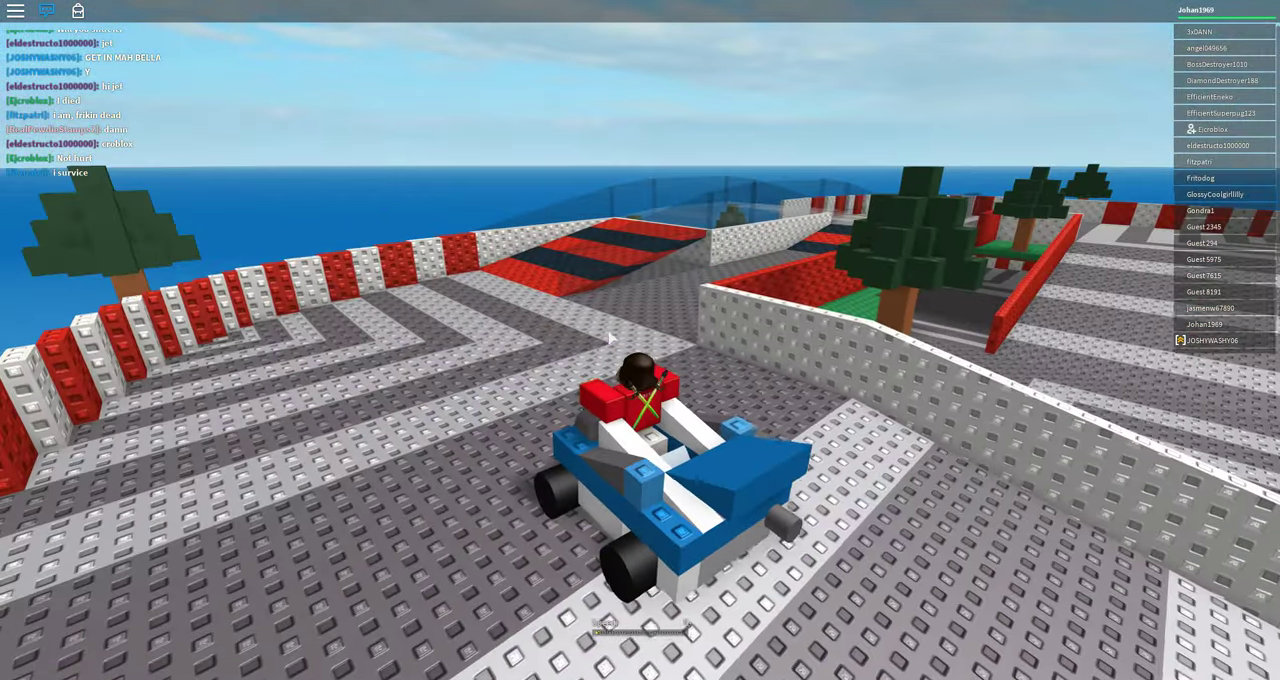
key("a")
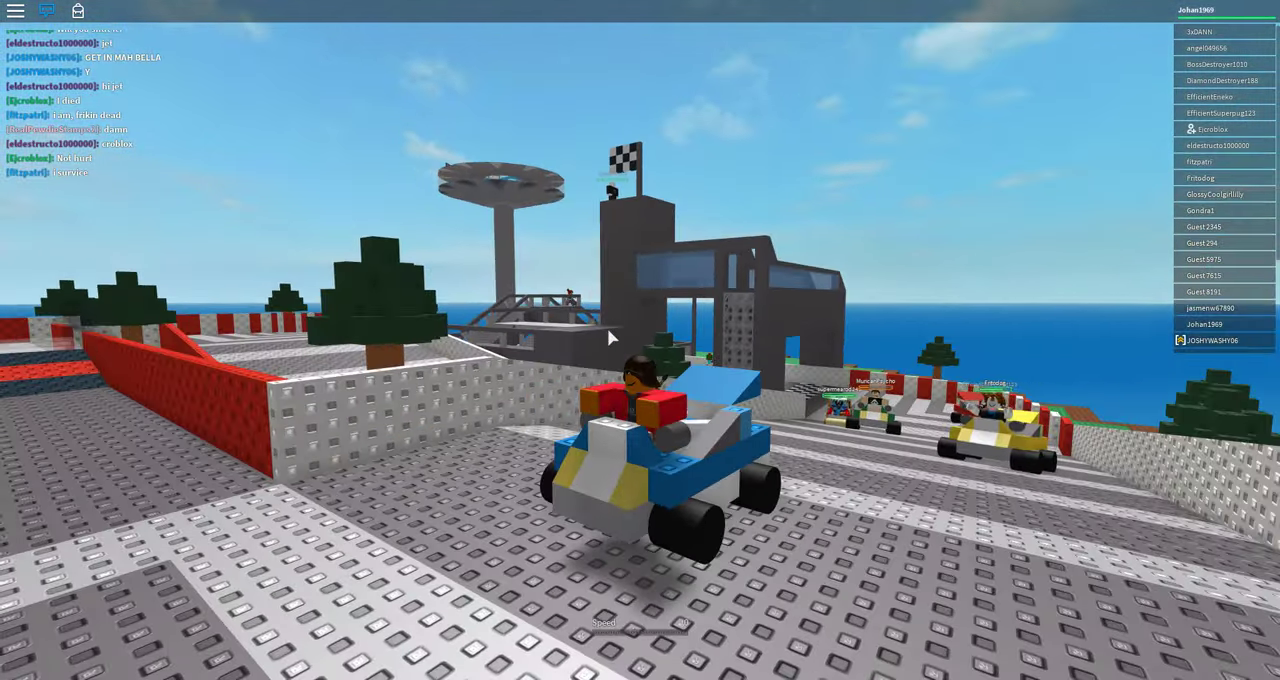
key("s")
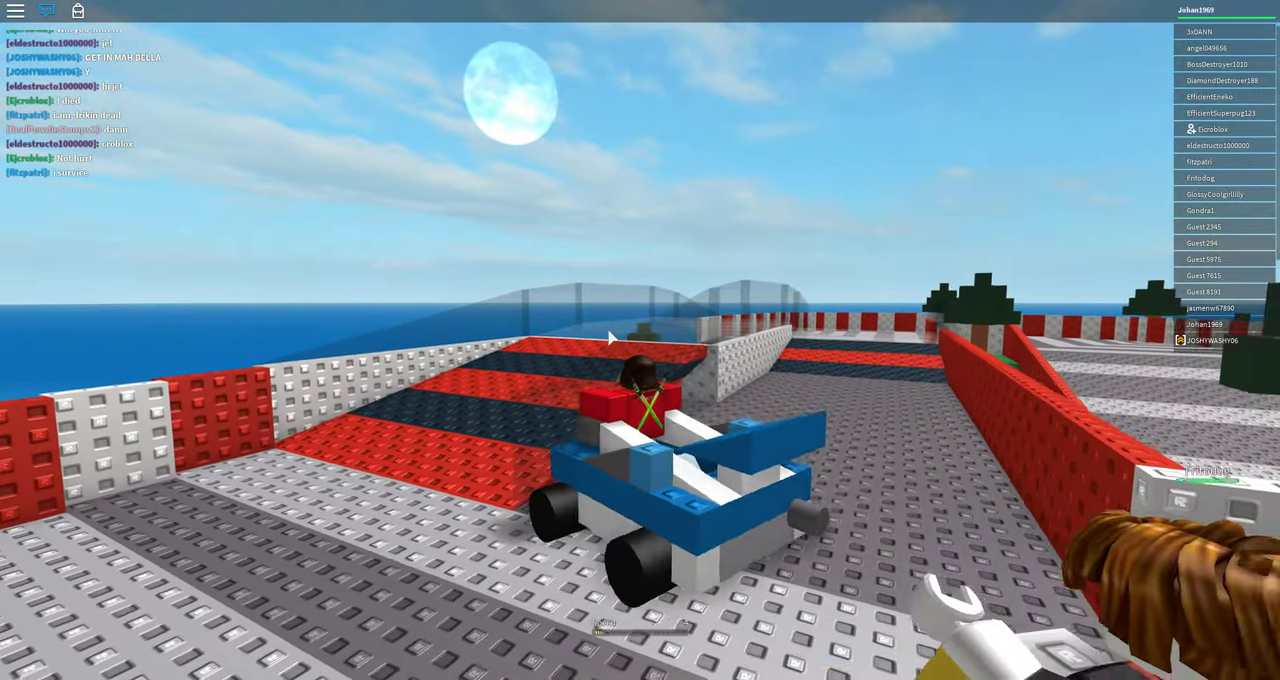
Drive the kart through the long right turn past the tower.
key("d")
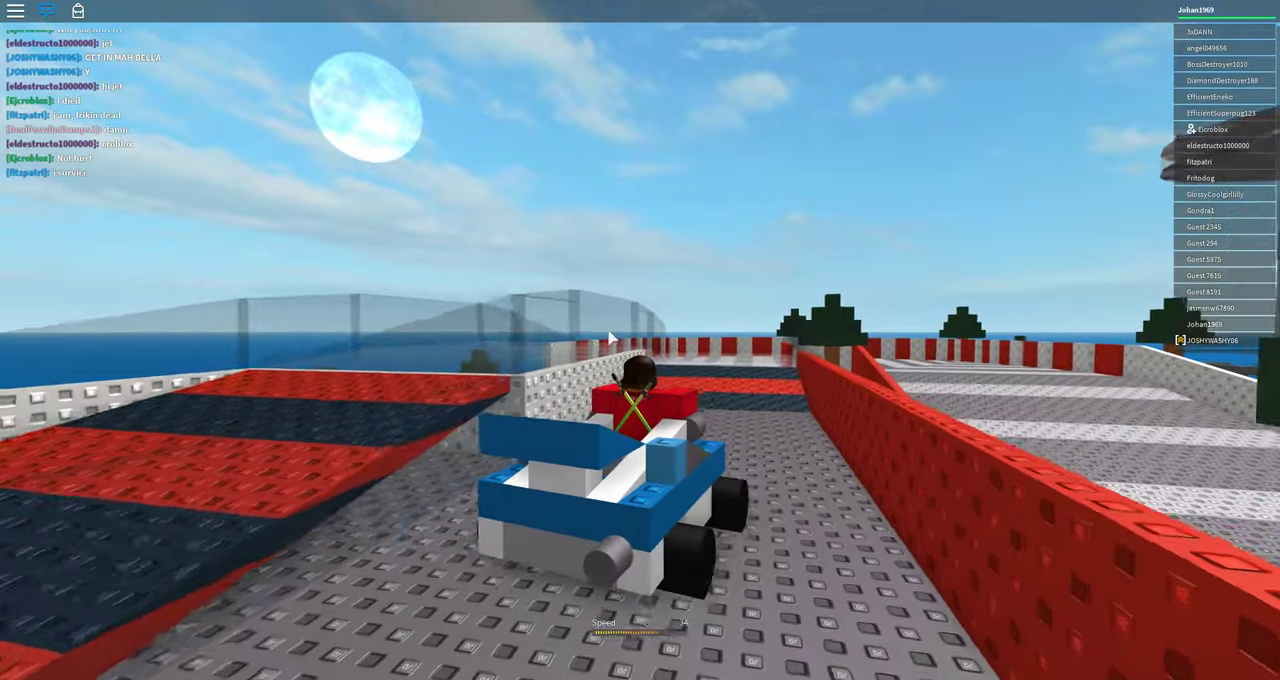
key("d")
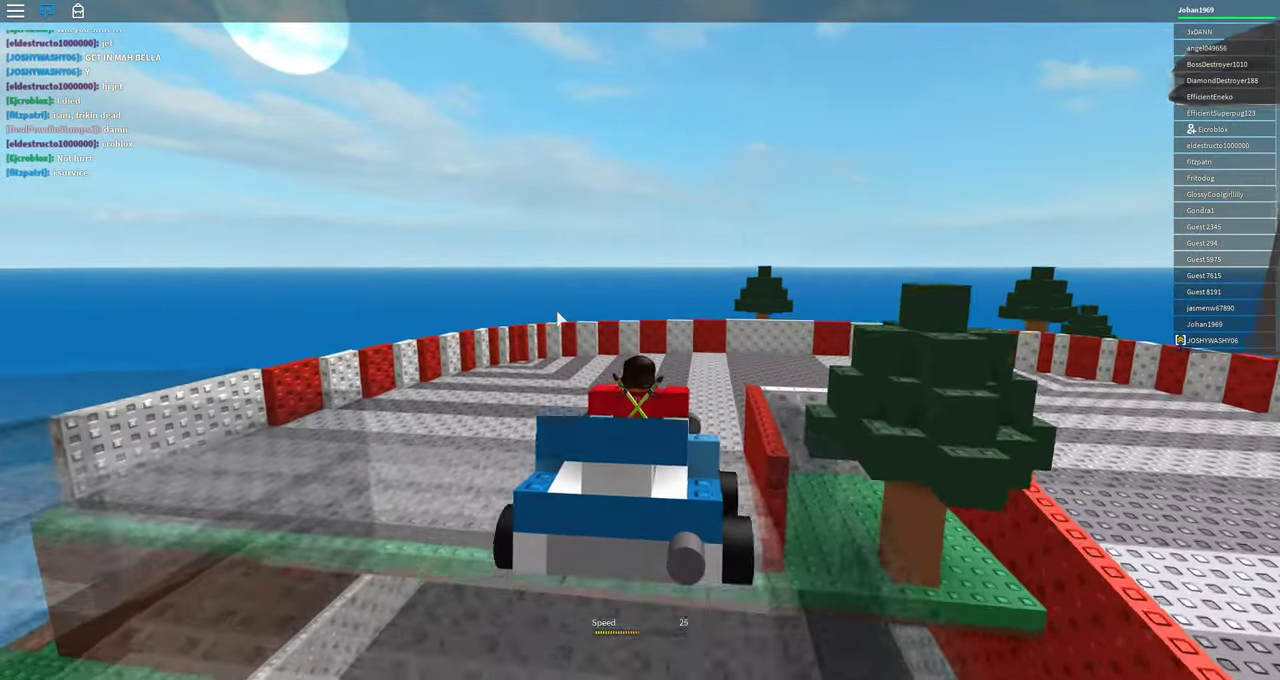
key("d")
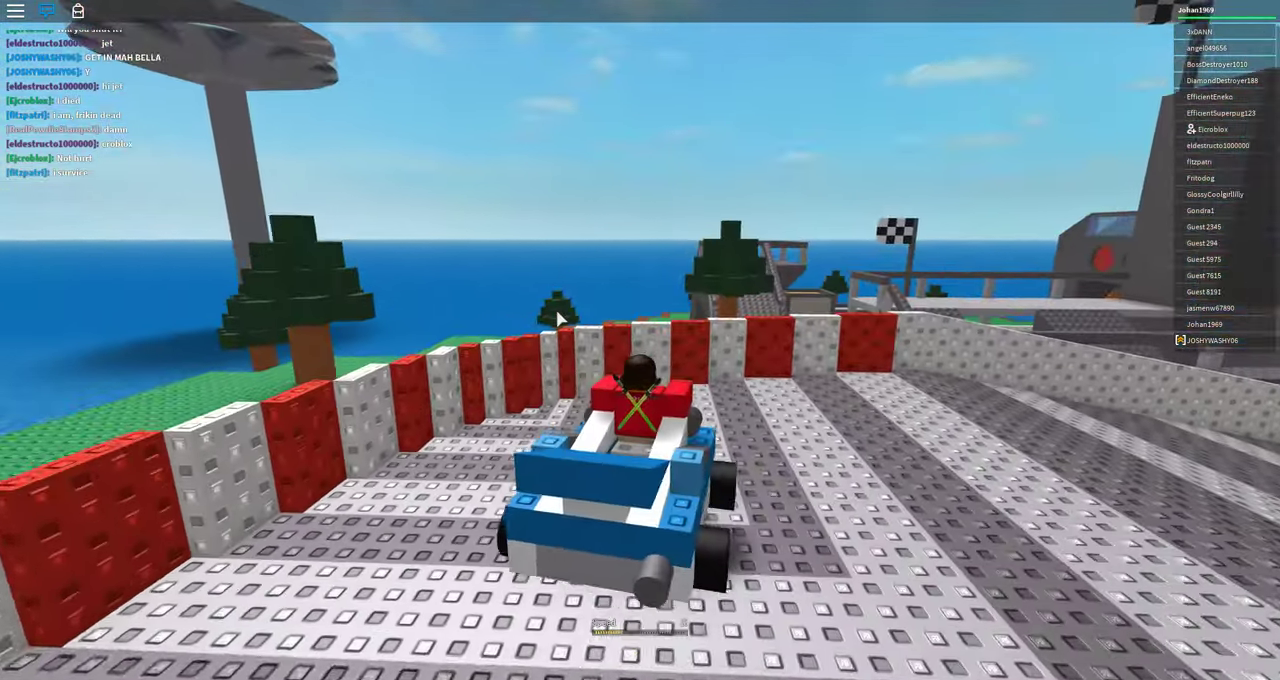
key("d")
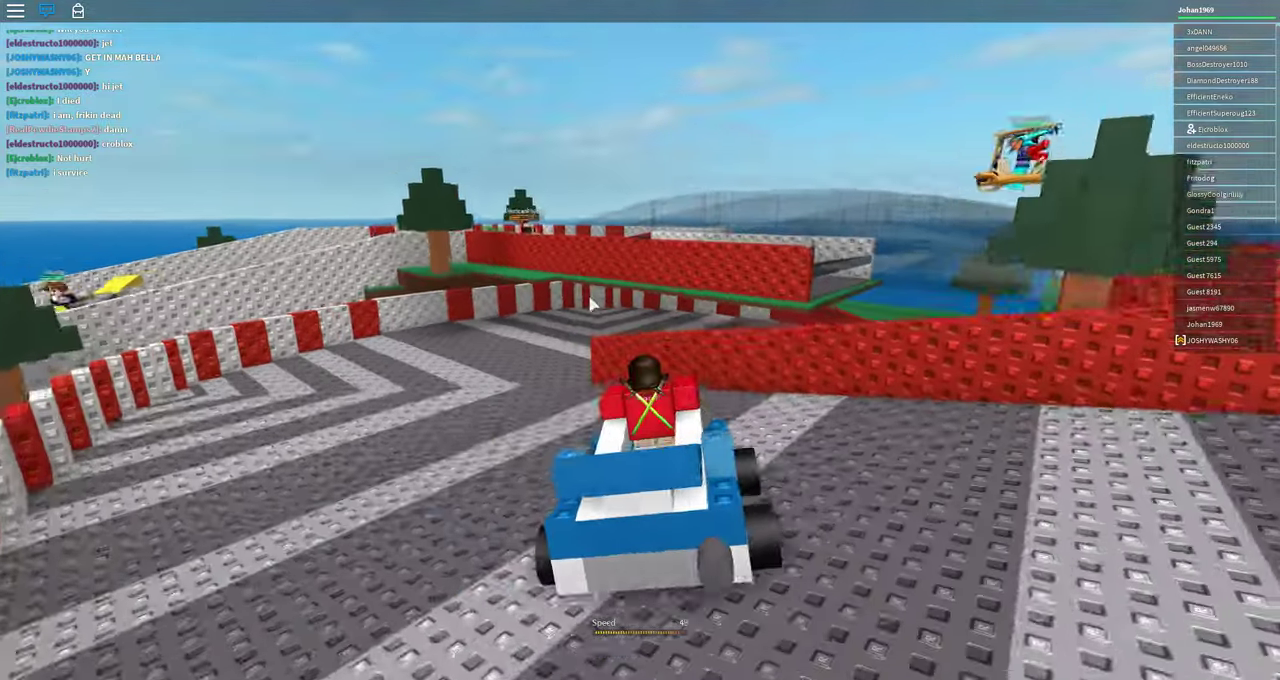
scroll(590, 304, "down", 5)
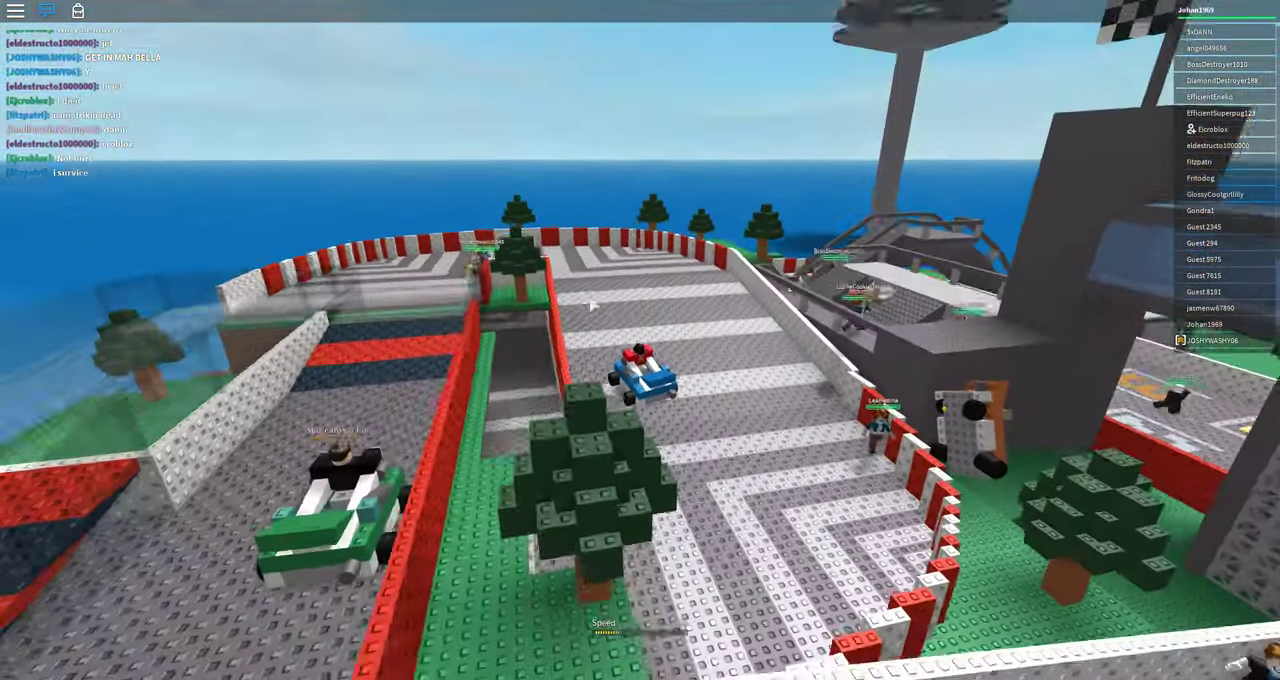
scroll(590, 304, "up", 5)
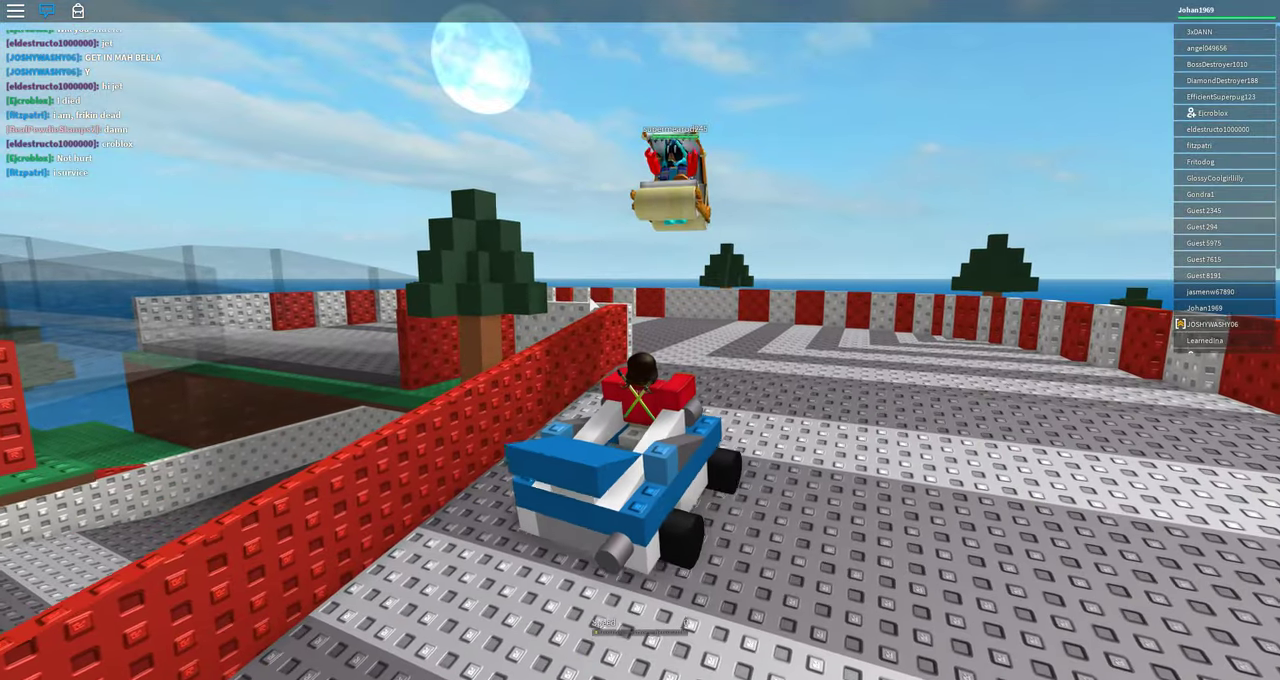
Steer left onto a new section toward the finish flags, then right around the bend.
key("a")
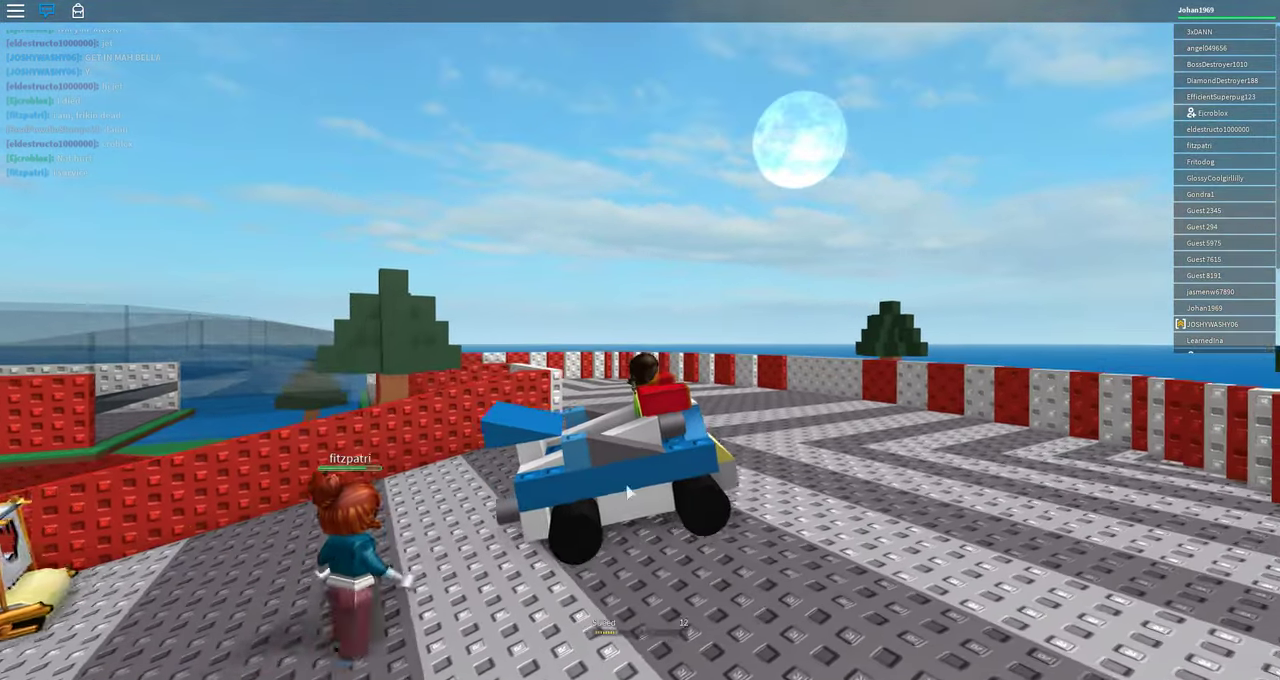
key("a")
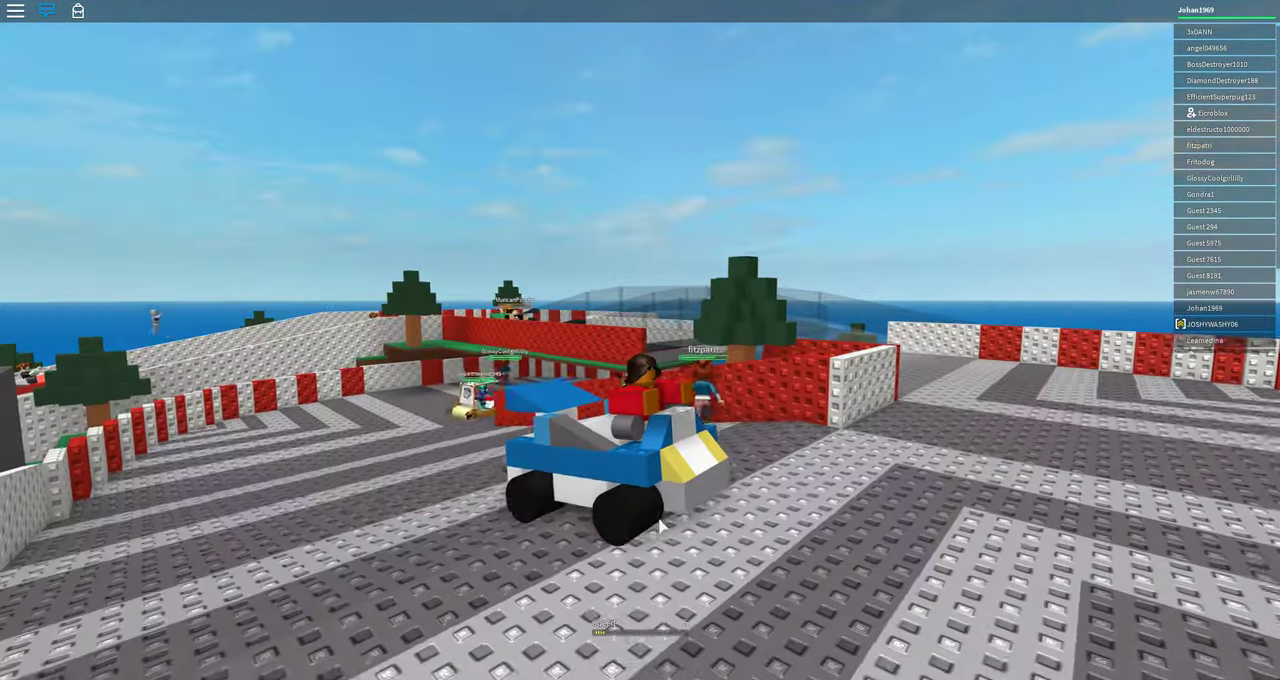
key("a")
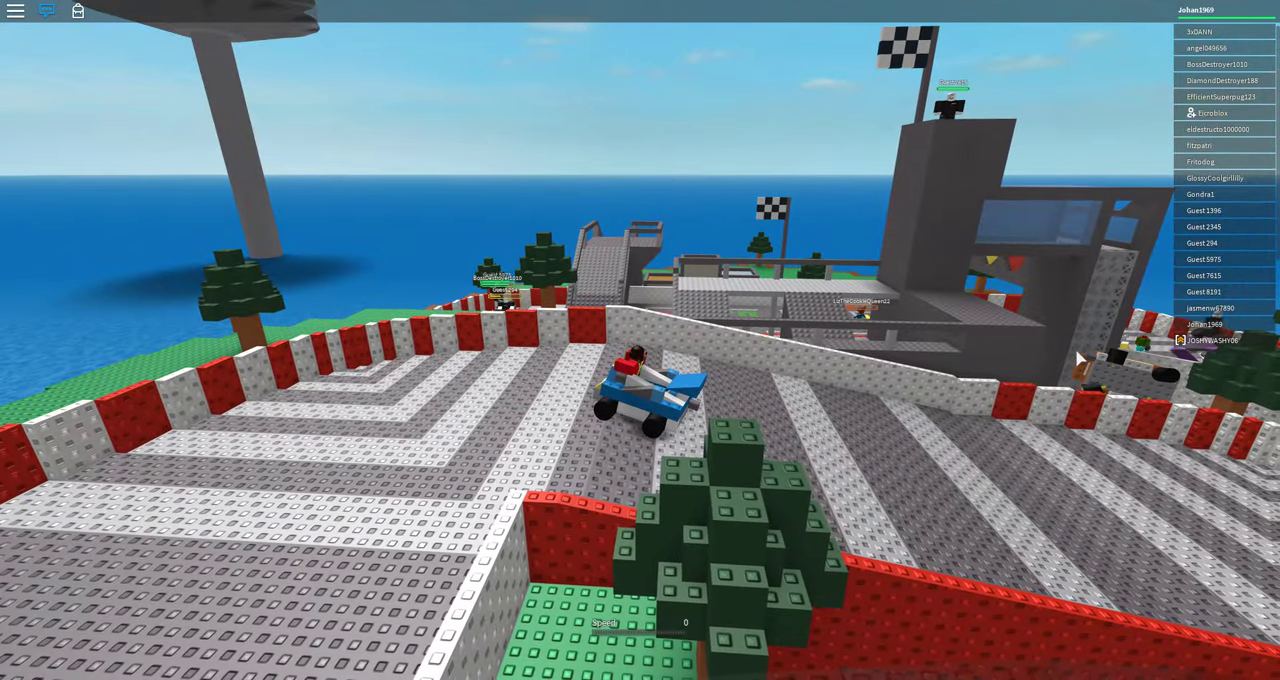
key("d")
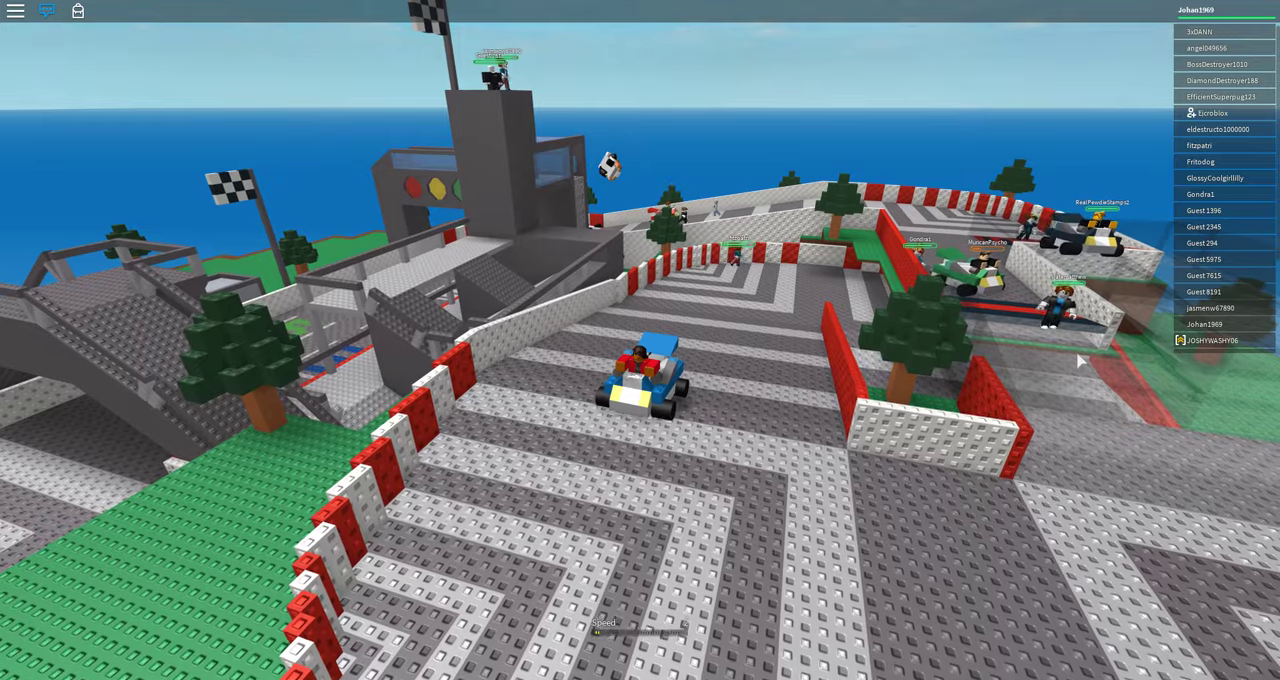
key("d")
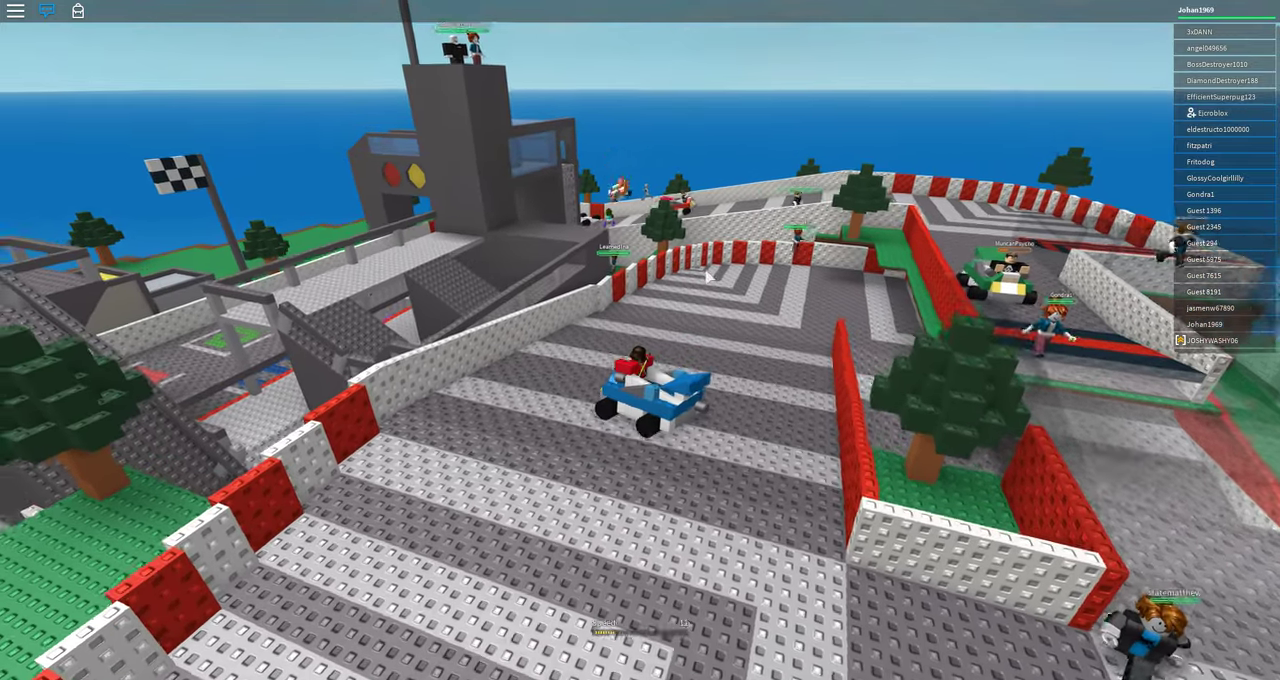
key("d")
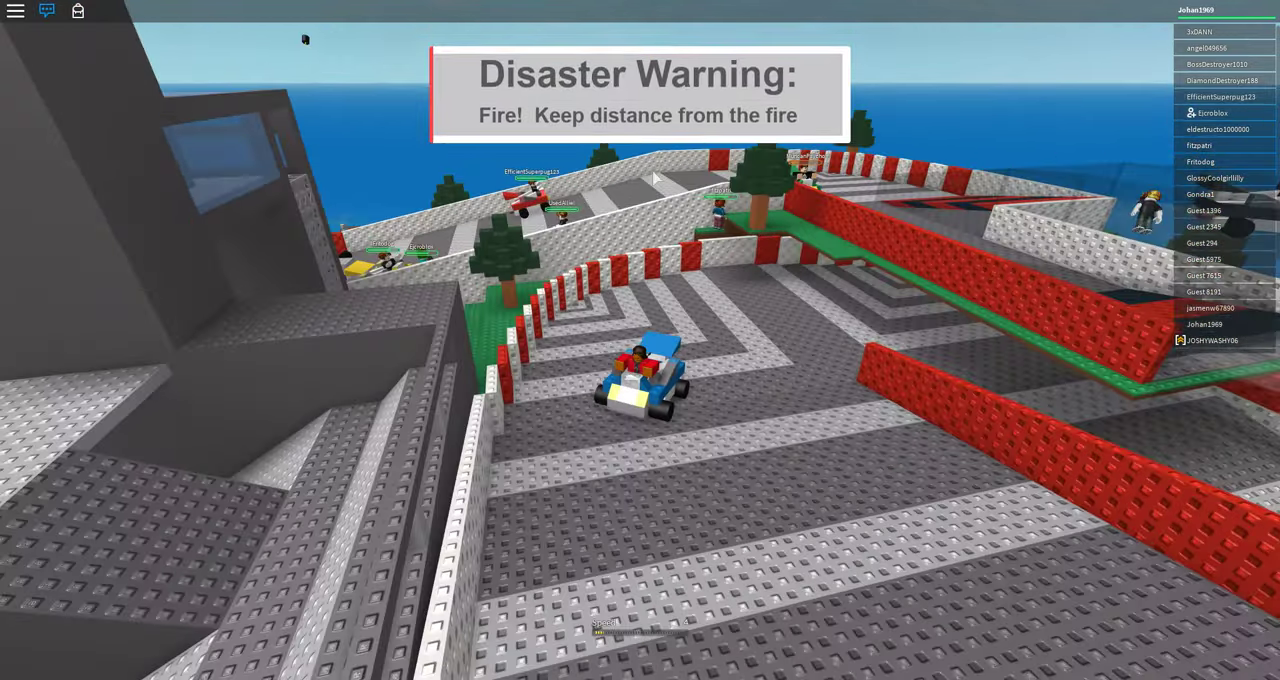
Steer the kart away from the fire until respawning by the blue staircase.
key("d")
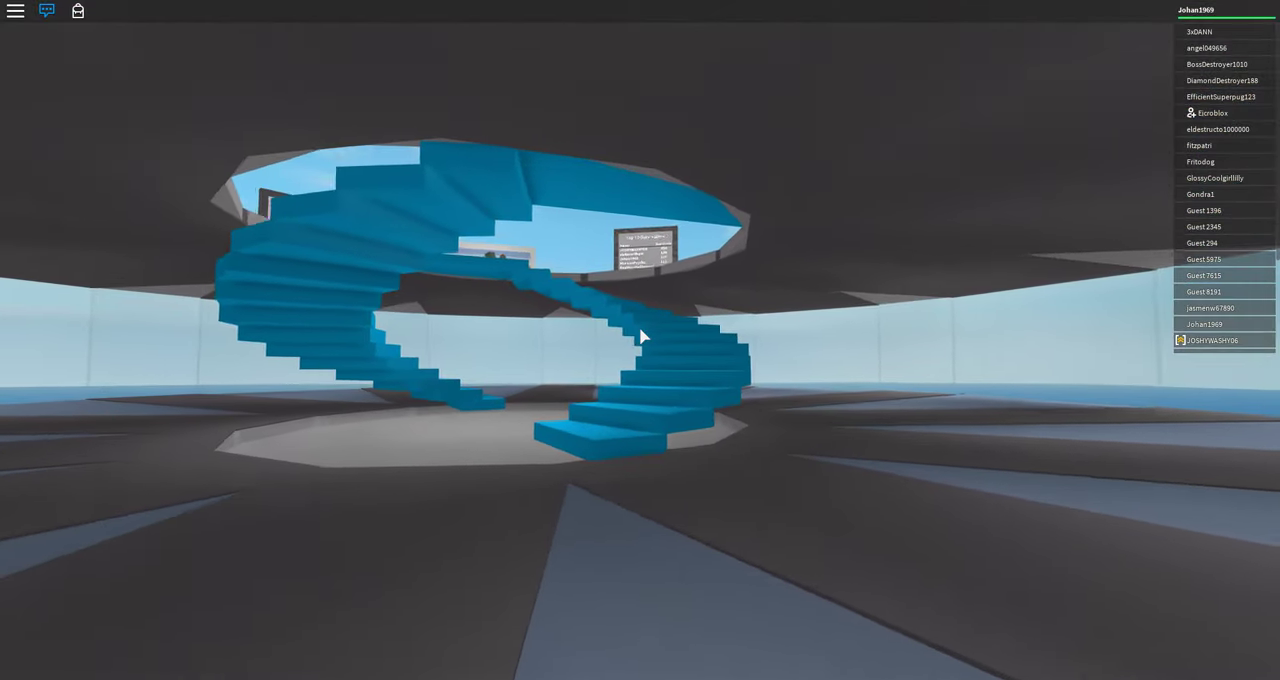
Climb the spiral staircase to the lobby platform's edge overlooking the sea.
key("w")
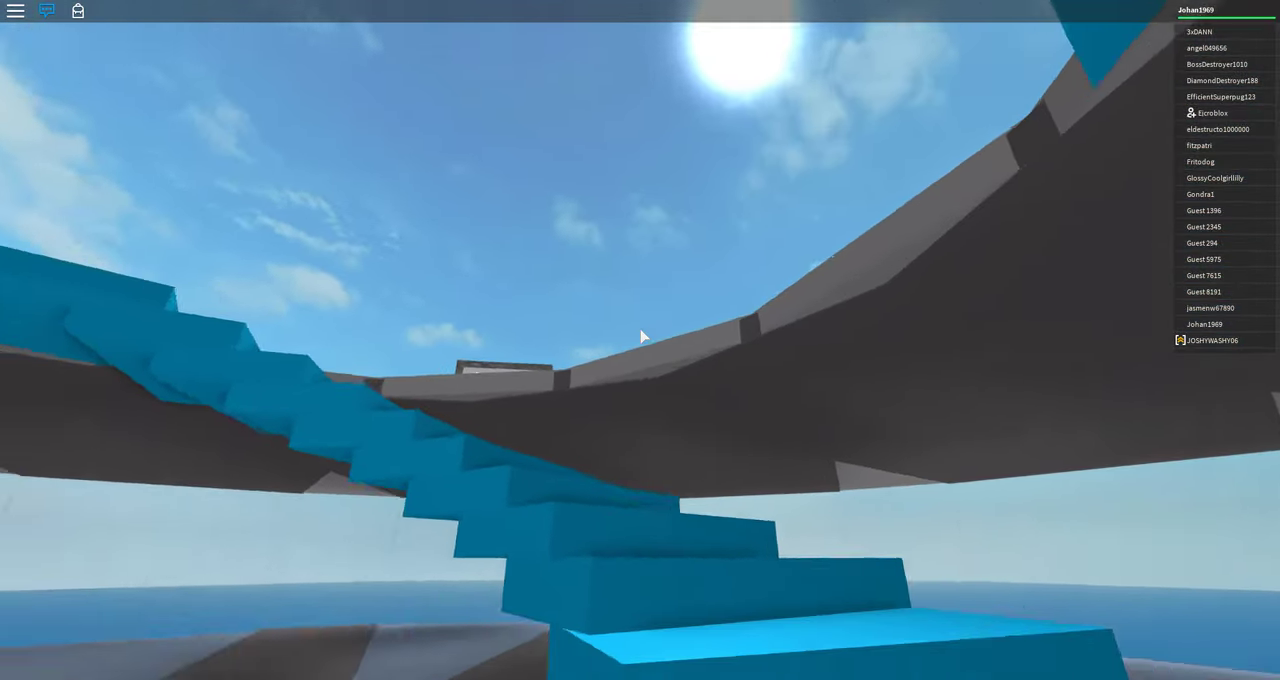
key("w")
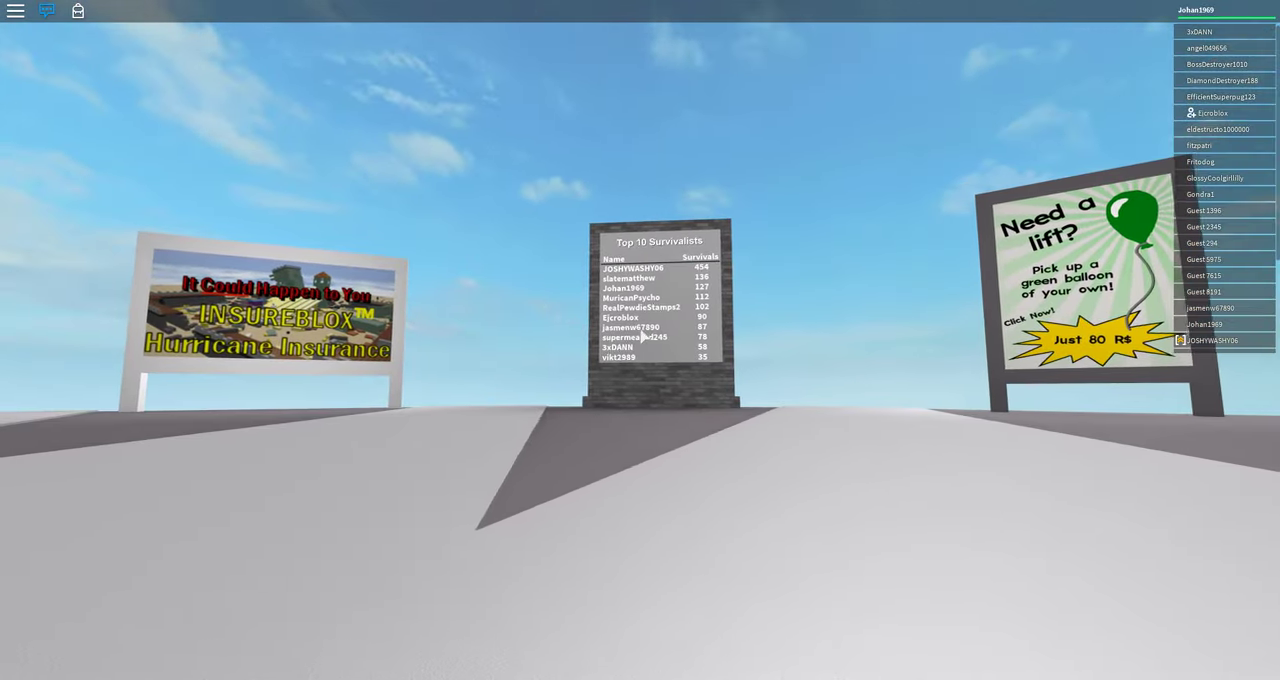
scroll(645, 350, "down", 3)
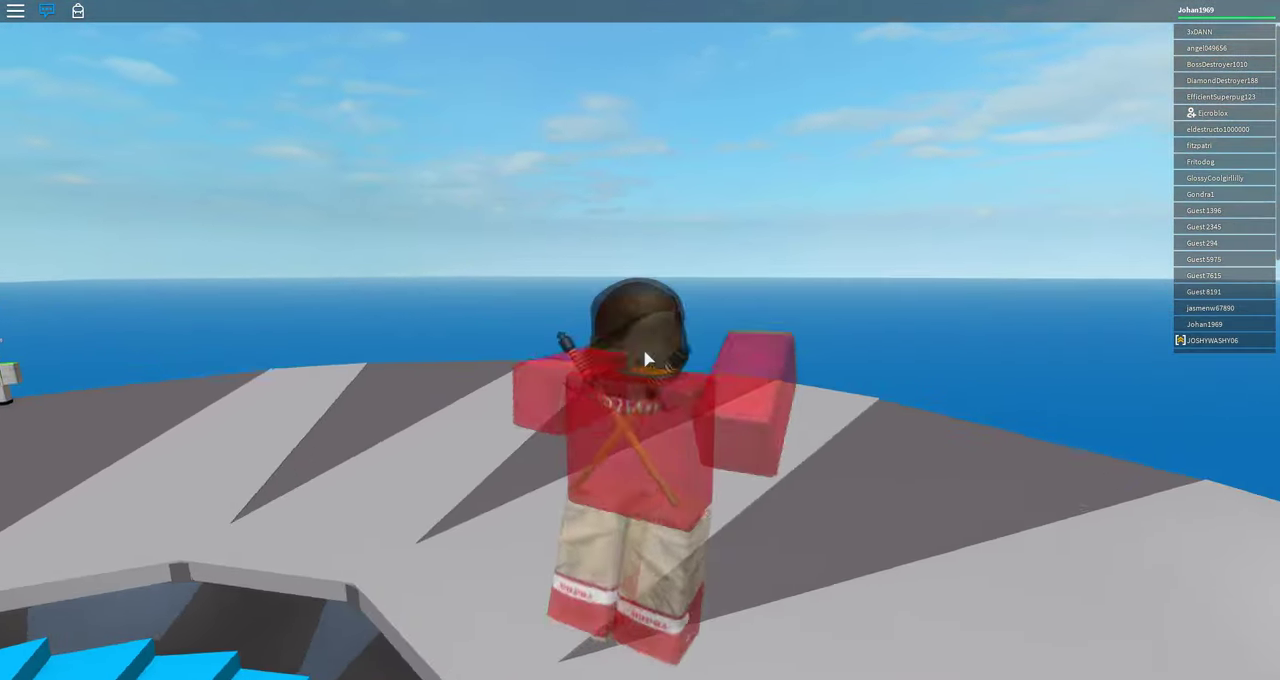
scroll(645, 358, "down", 5)
scroll(645, 358, "down", 5)
scroll(645, 358, "down", 3)
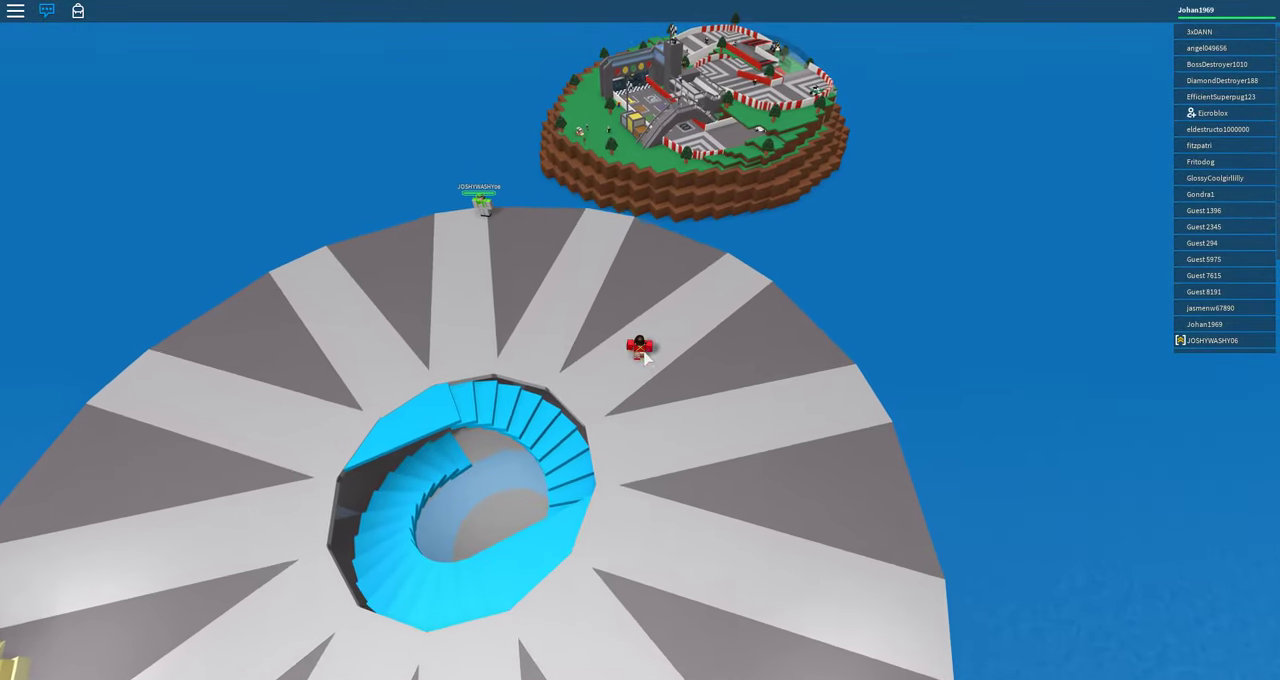
scroll(645, 358, "down", 3)
scroll(742, 160, "down", 3)
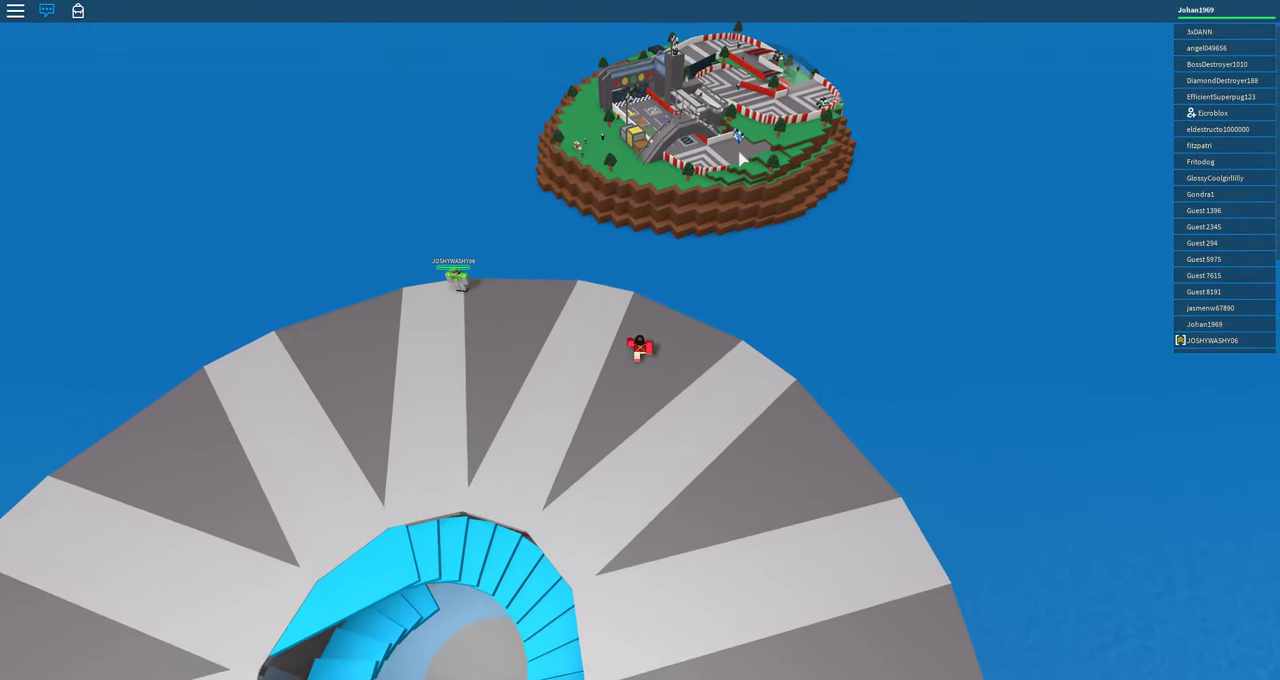
scroll(742, 160, "up", 2)
scroll(742, 197, "up", 2)
scroll(742, 197, "up", 3)
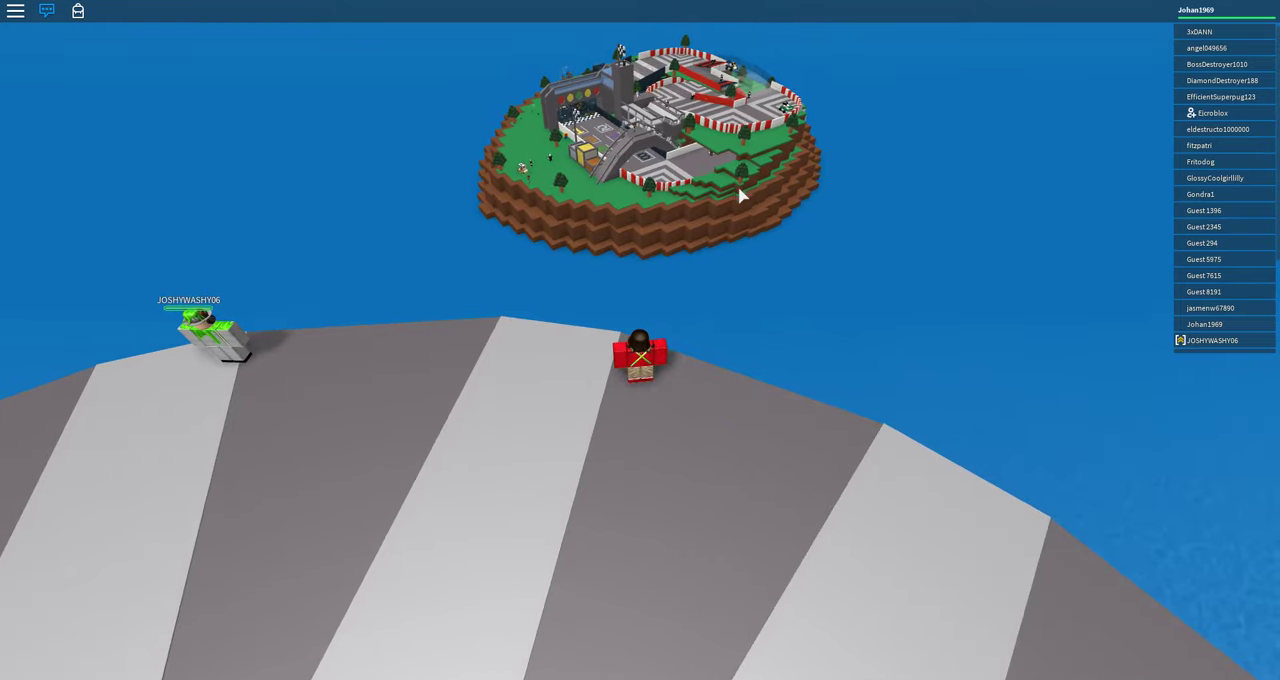
scroll(742, 197, "up", 2)
scroll(742, 197, "up", 3)
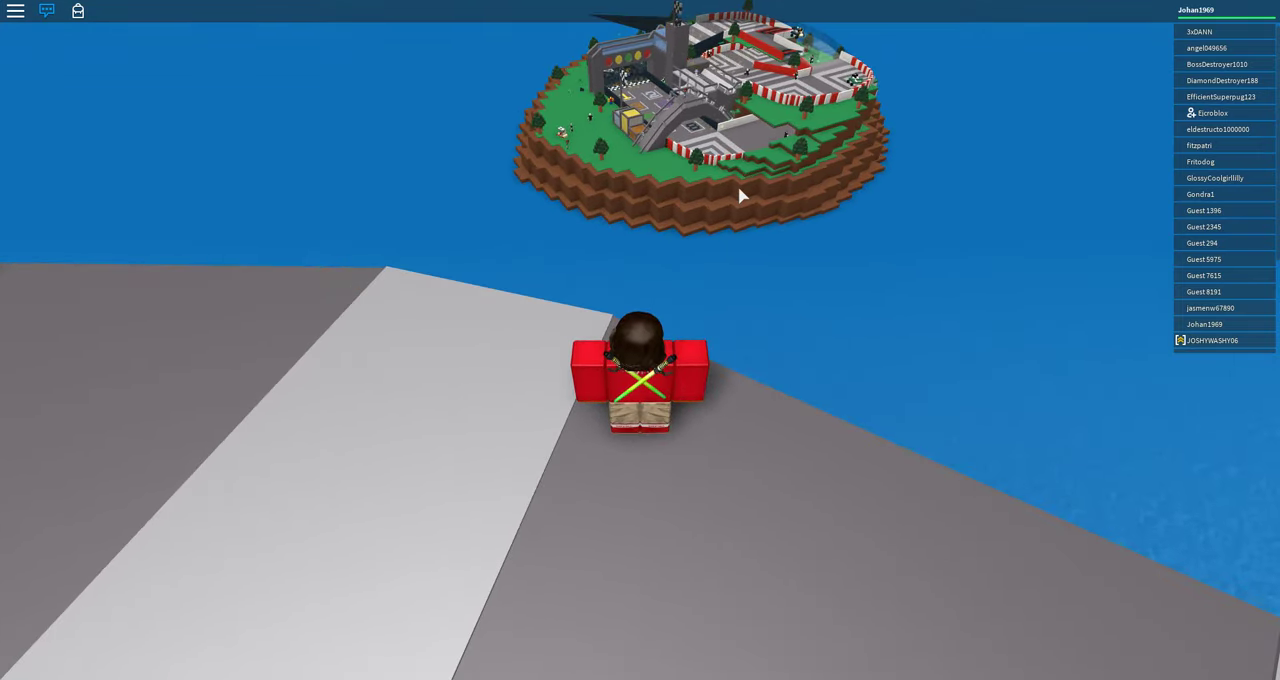
scroll(740, 193, "up", 2)
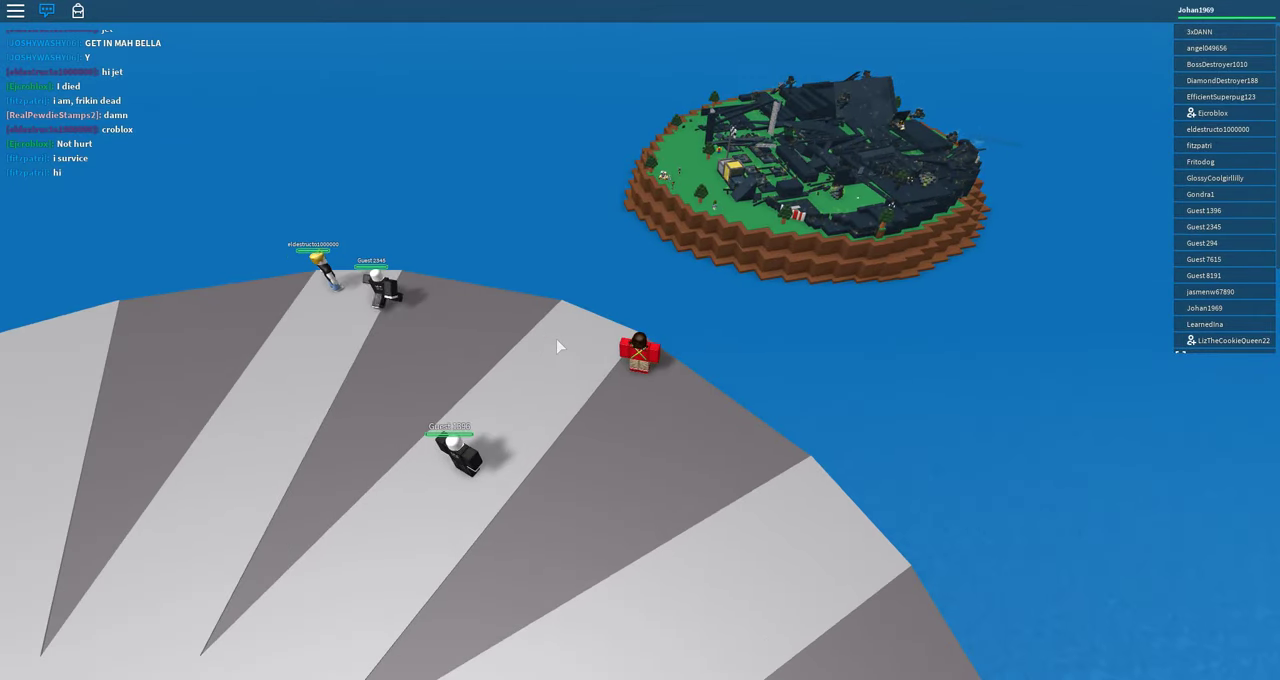
scroll(576, 292, "up", 2)
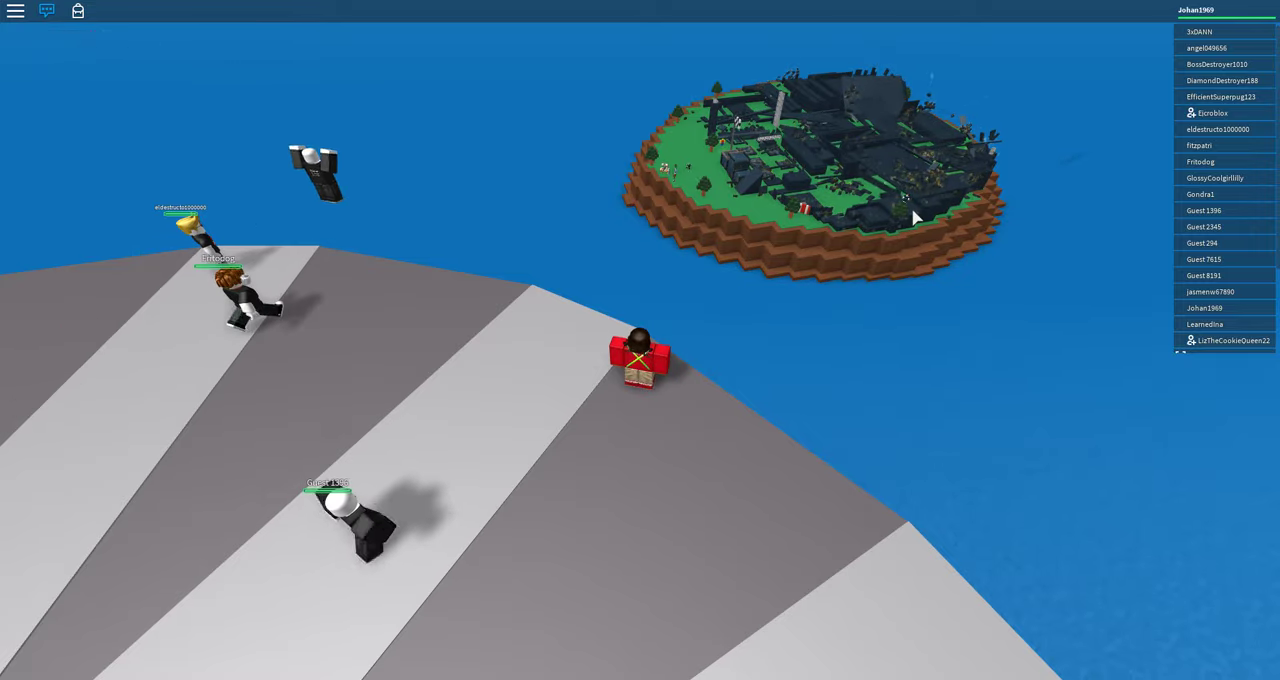
scroll(912, 216, "up", 5)
scroll(912, 216, "up", 3)
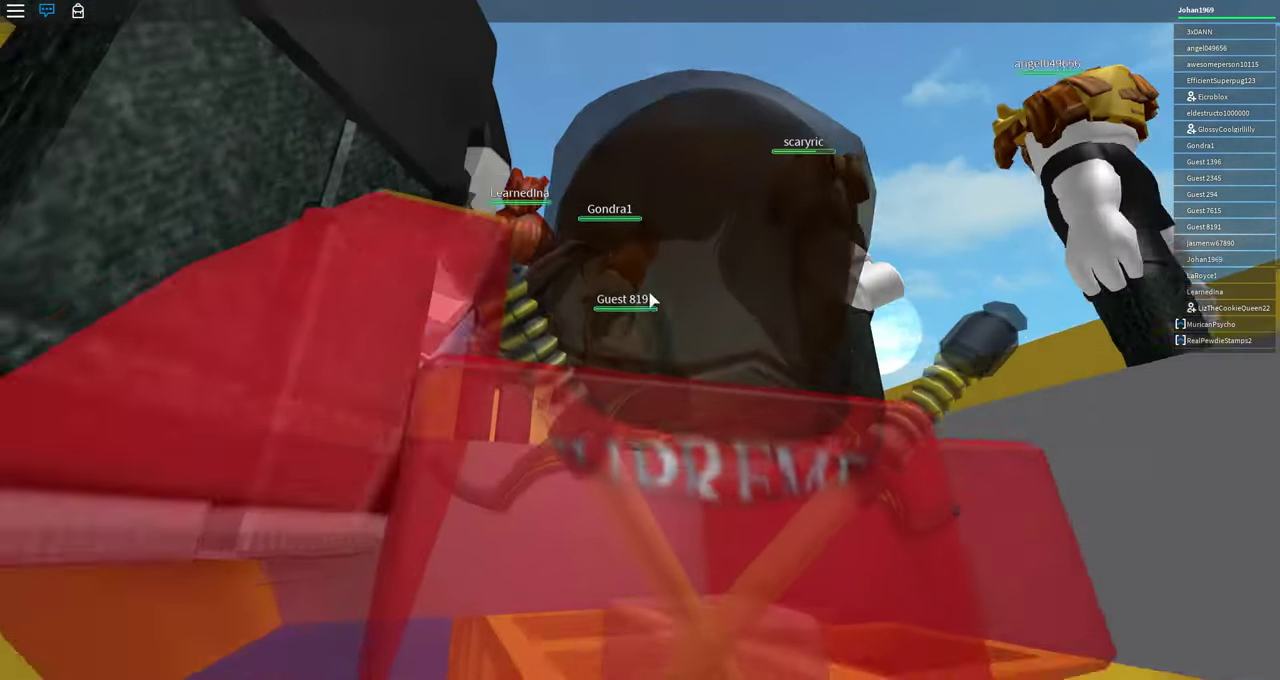
Rotate the camera left and right over Party Palace until the island sits upright.
key("Left")
scroll(652, 300, "up", 1)
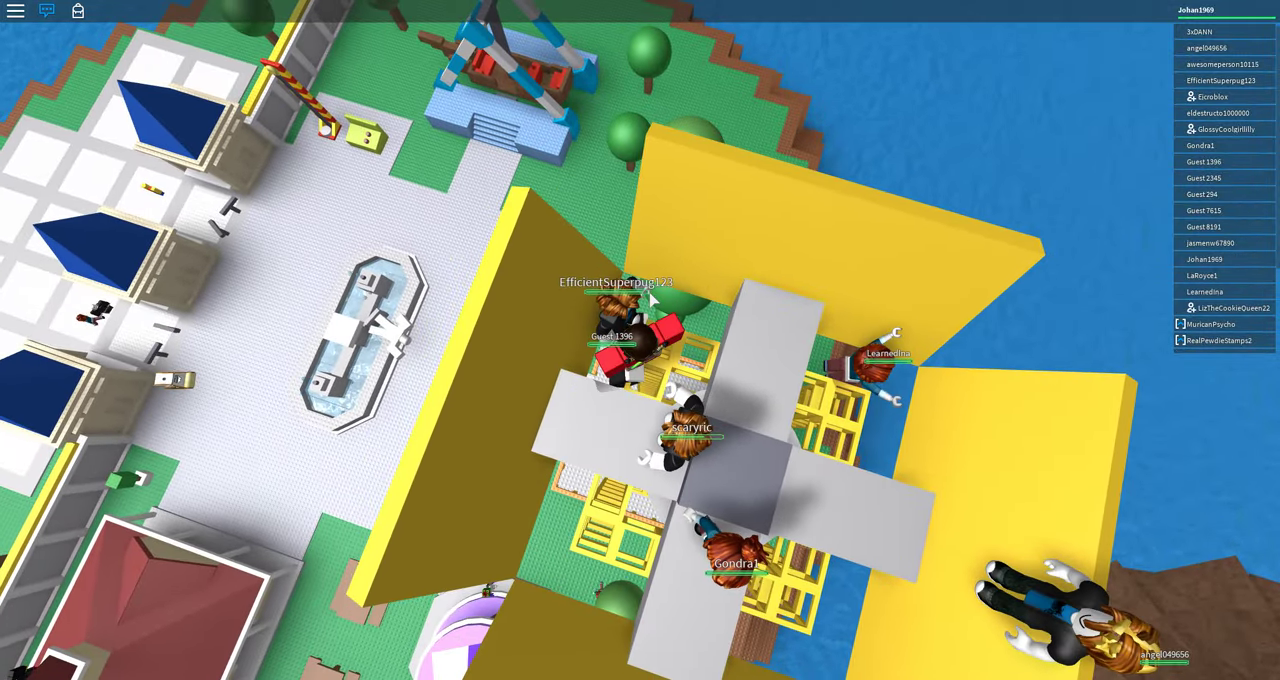
key("Right")
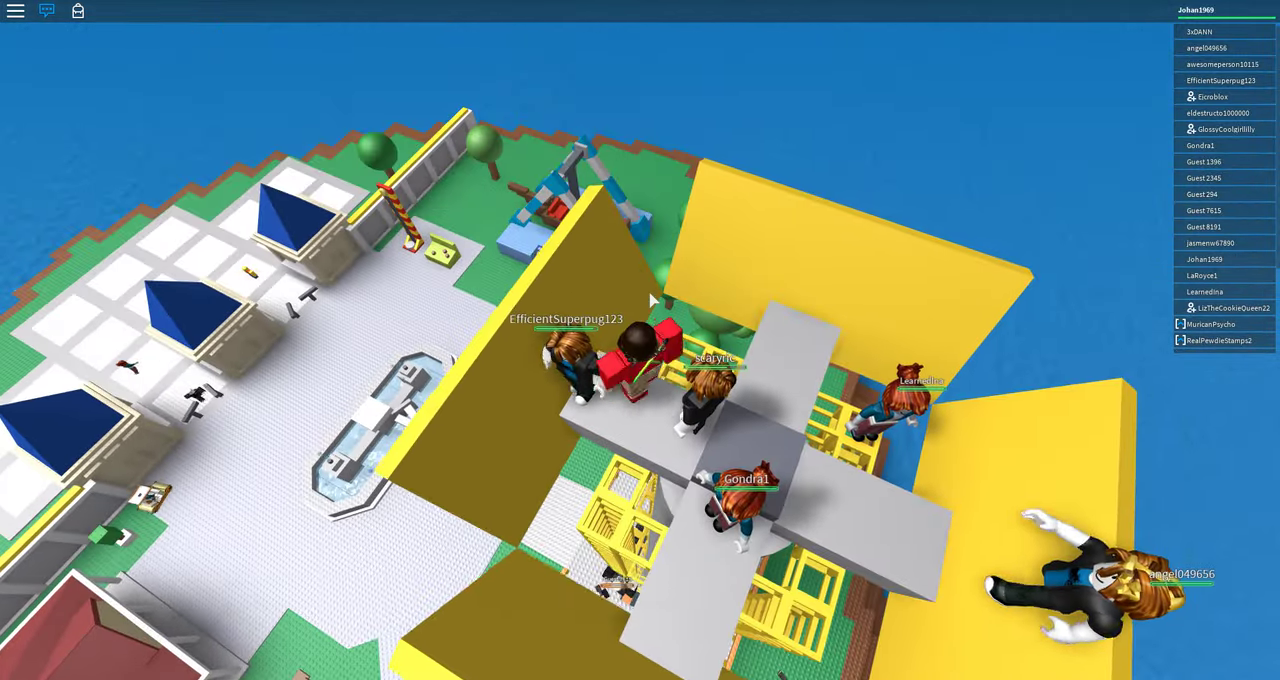
scroll(652, 300, "down", 3)
key("Right")
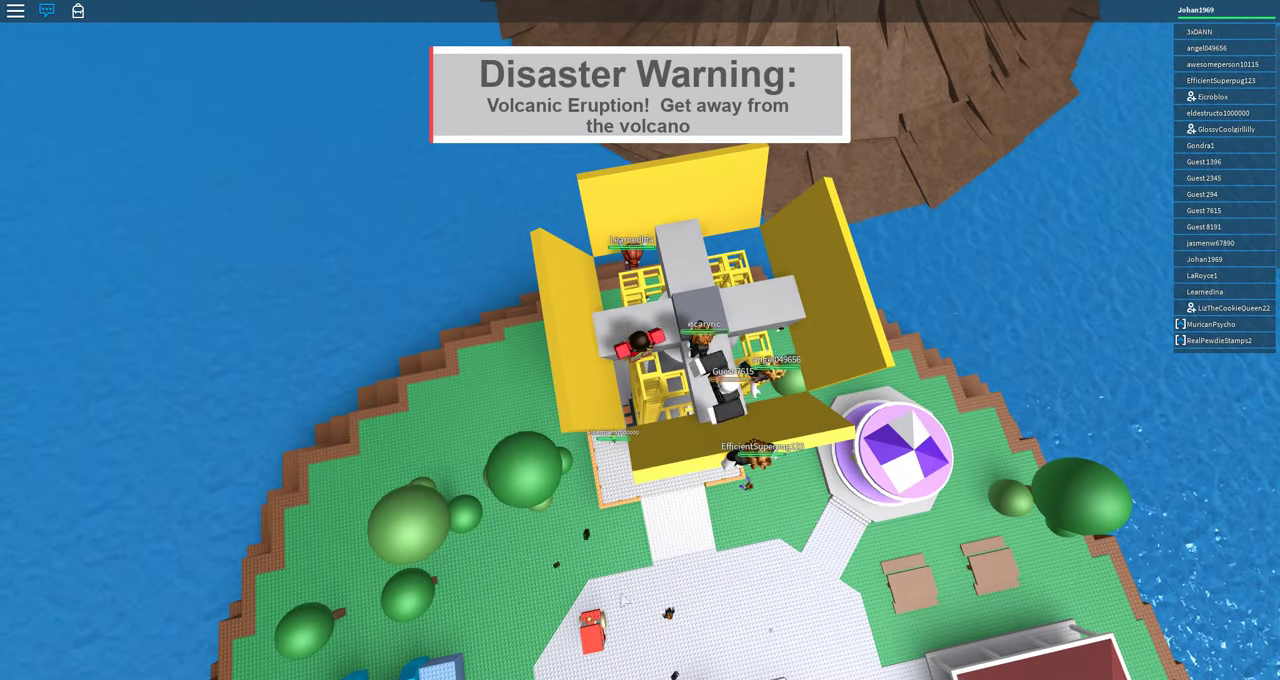
scroll(716, 318, "up", 5)
scroll(643, 337, "up", 2)
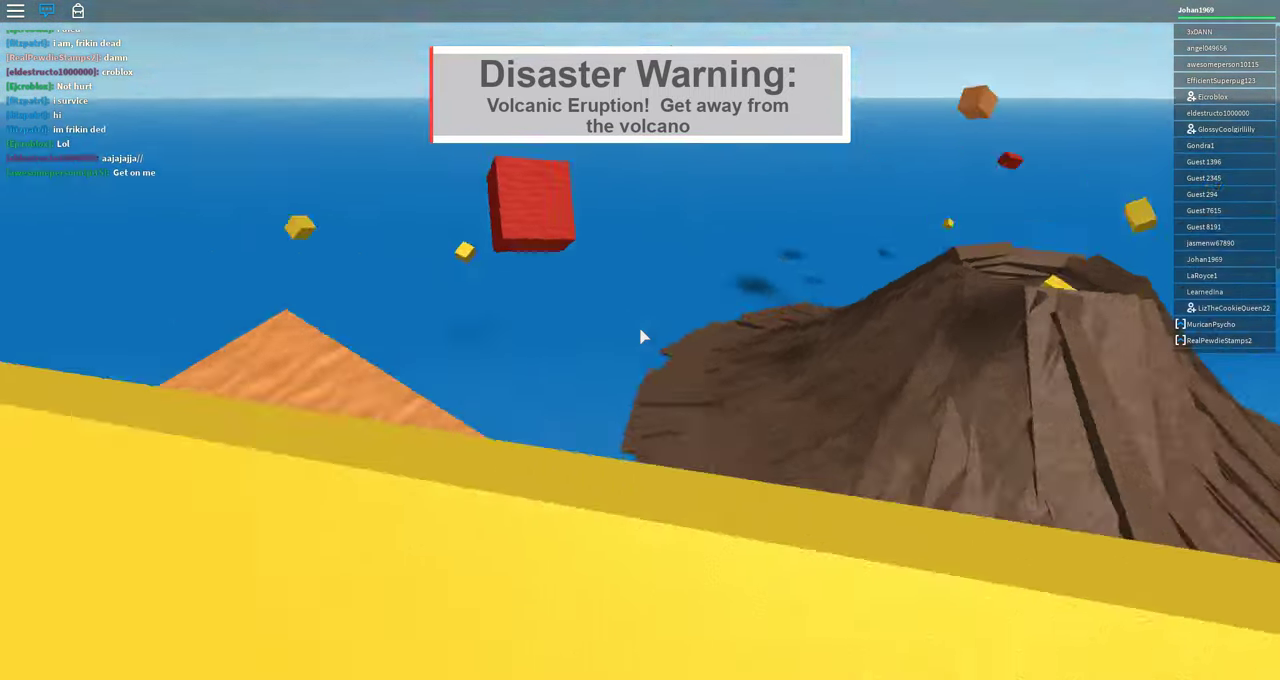
scroll(643, 337, "down", 3)
scroll(636, 339, "down", 5)
scroll(636, 339, "down", 3)
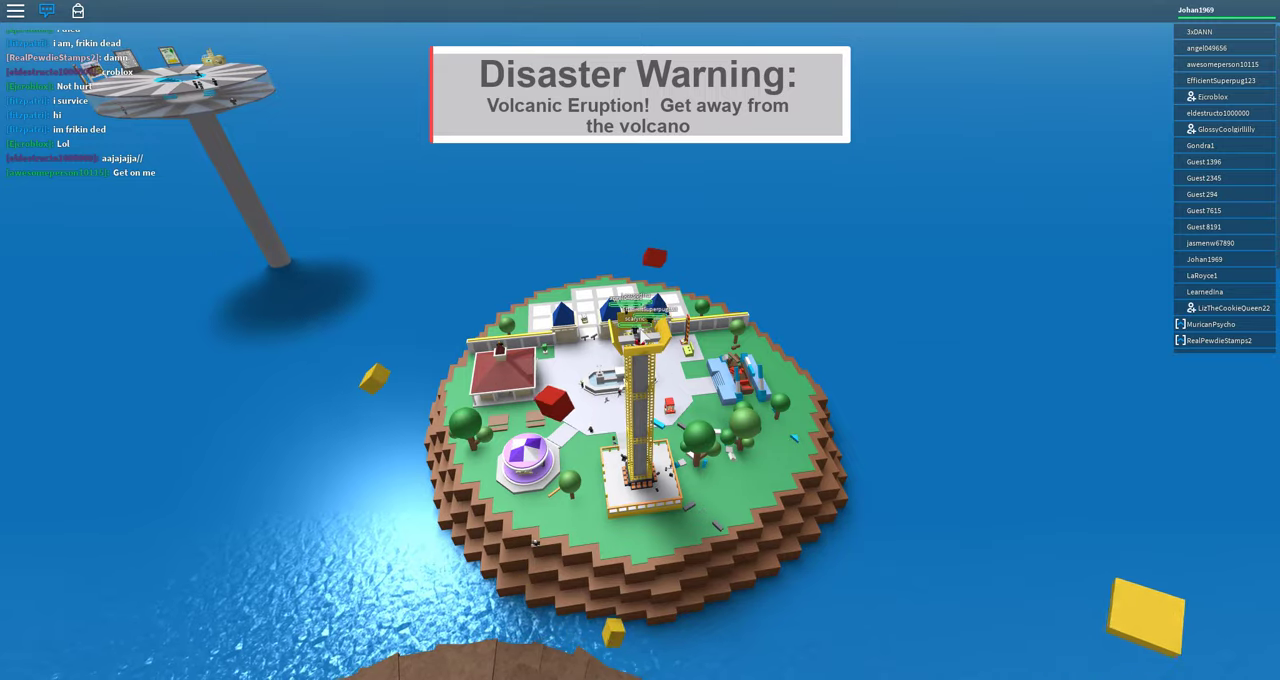
scroll(530, 632, "up", 2)
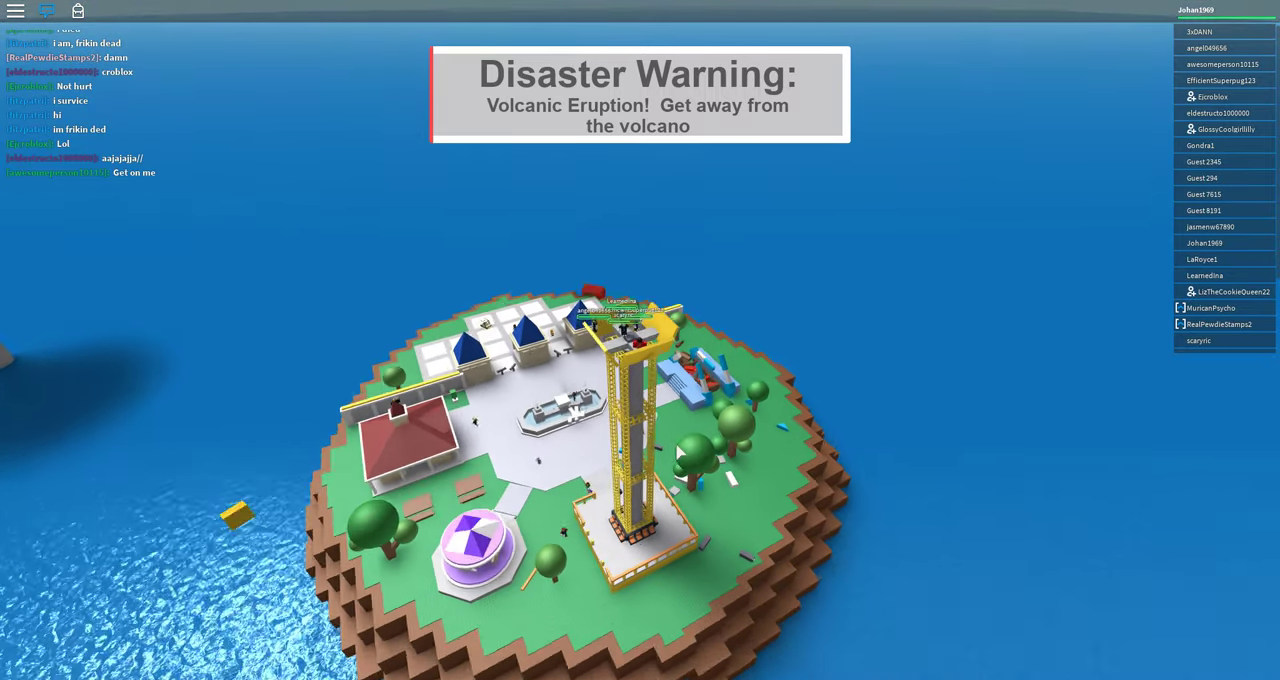
scroll(560, 638, "up", 2)
scroll(600, 645, "up", 3)
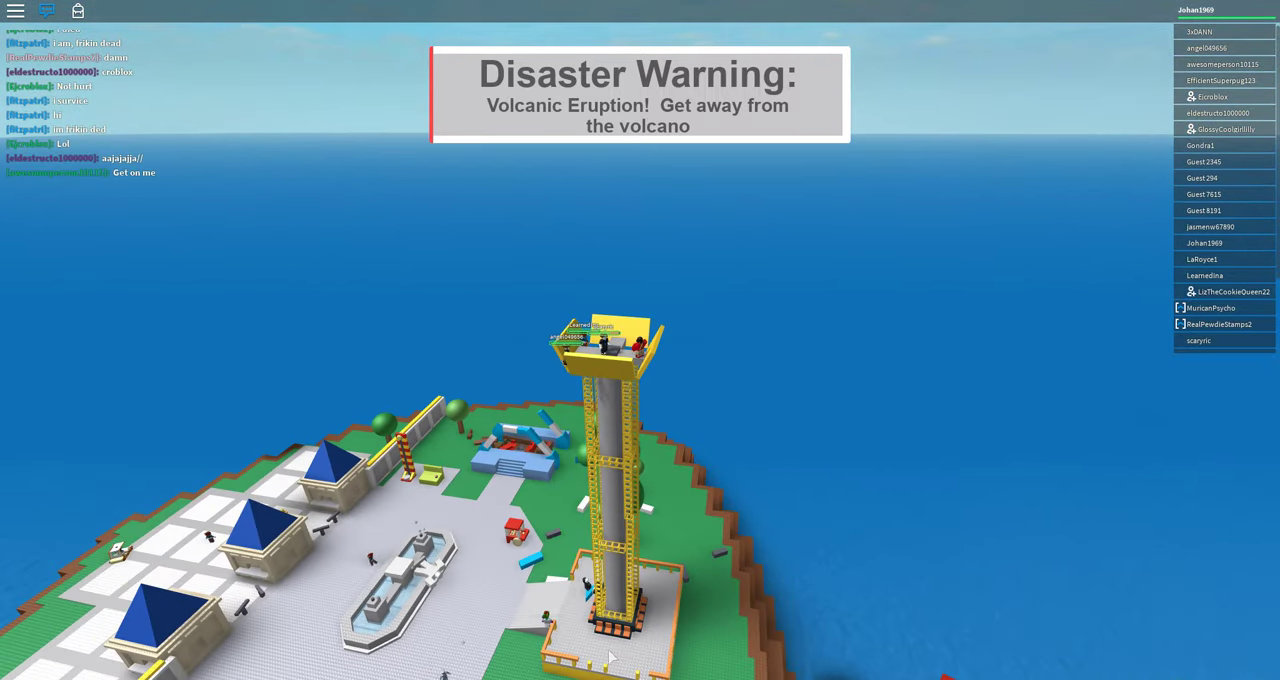
Orbit and tilt the camera around the yellow tower to watch the volcano erupt.
left_click_drag(607, 652, 655, 655)
scroll(615, 297, "up", 8)
scroll(640, 337, "up", 2)
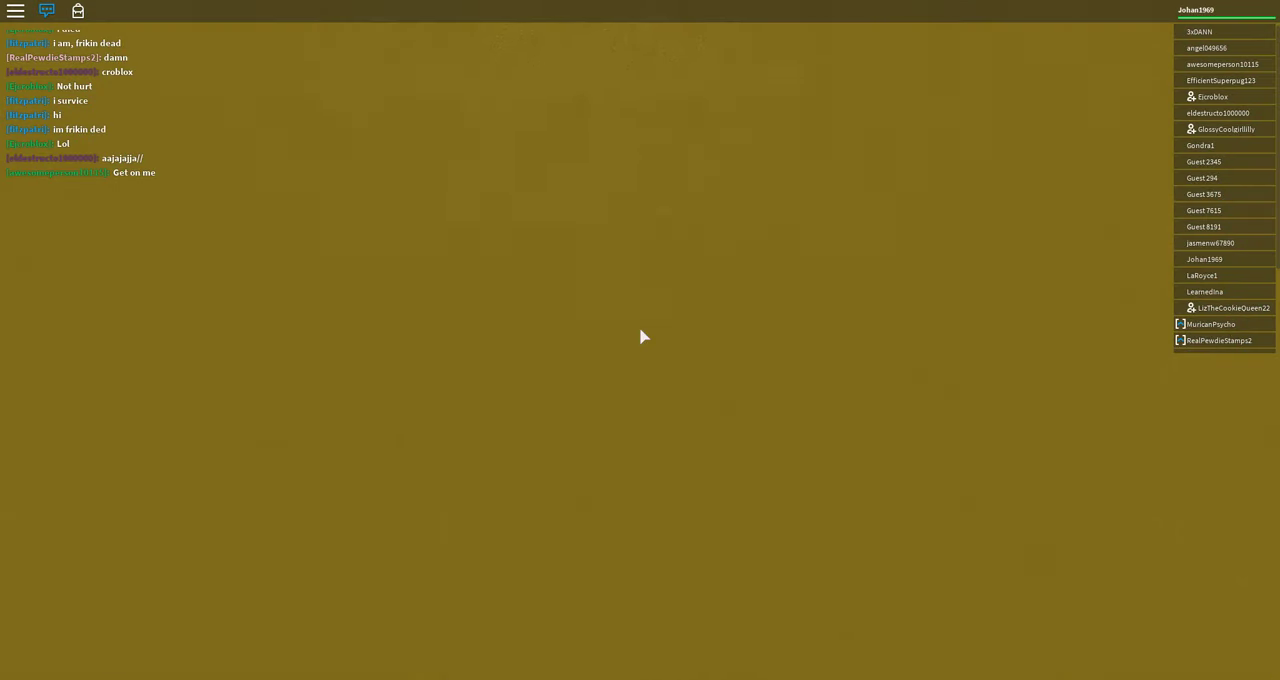
scroll(640, 337, "down", 5)
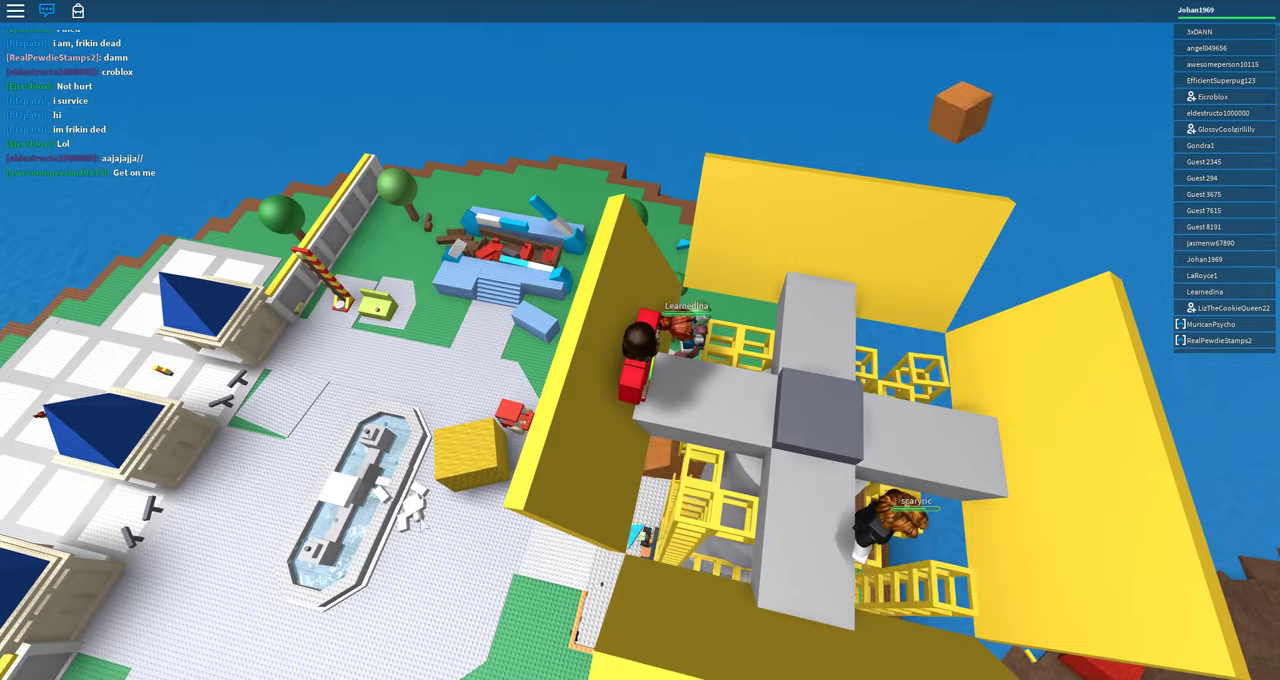
scroll(444, 519, "down", 3)
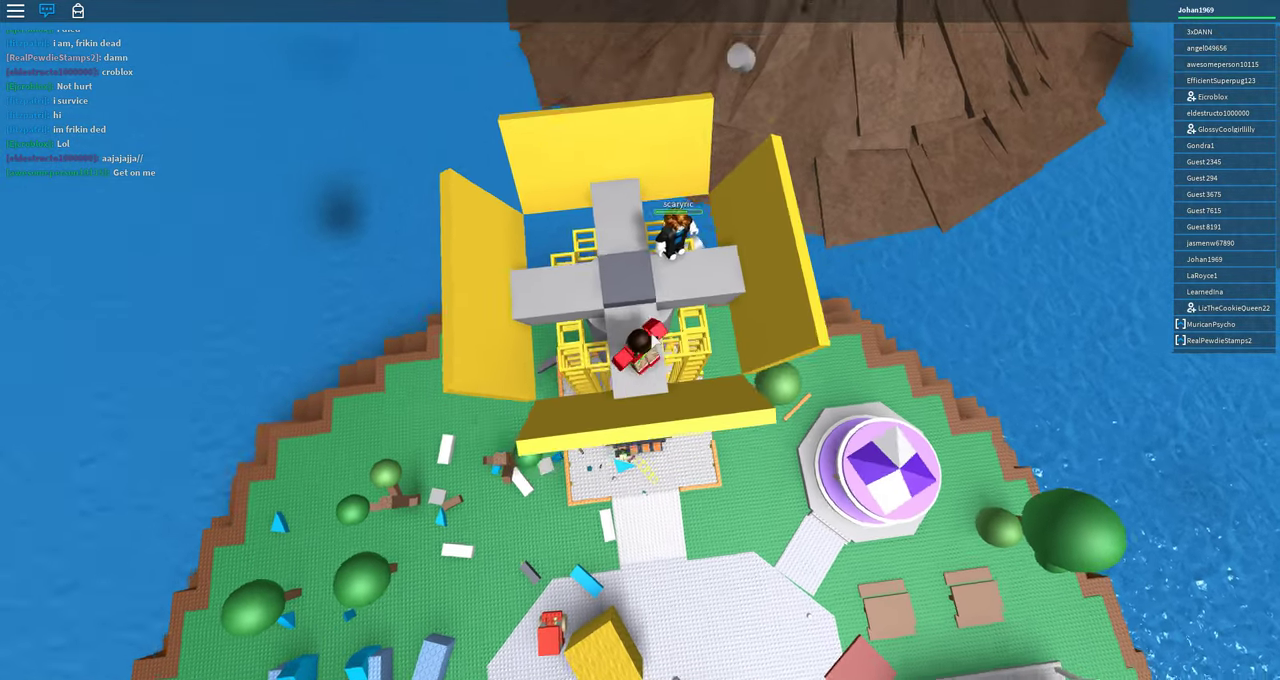
scroll(600, 450, "up", 5)
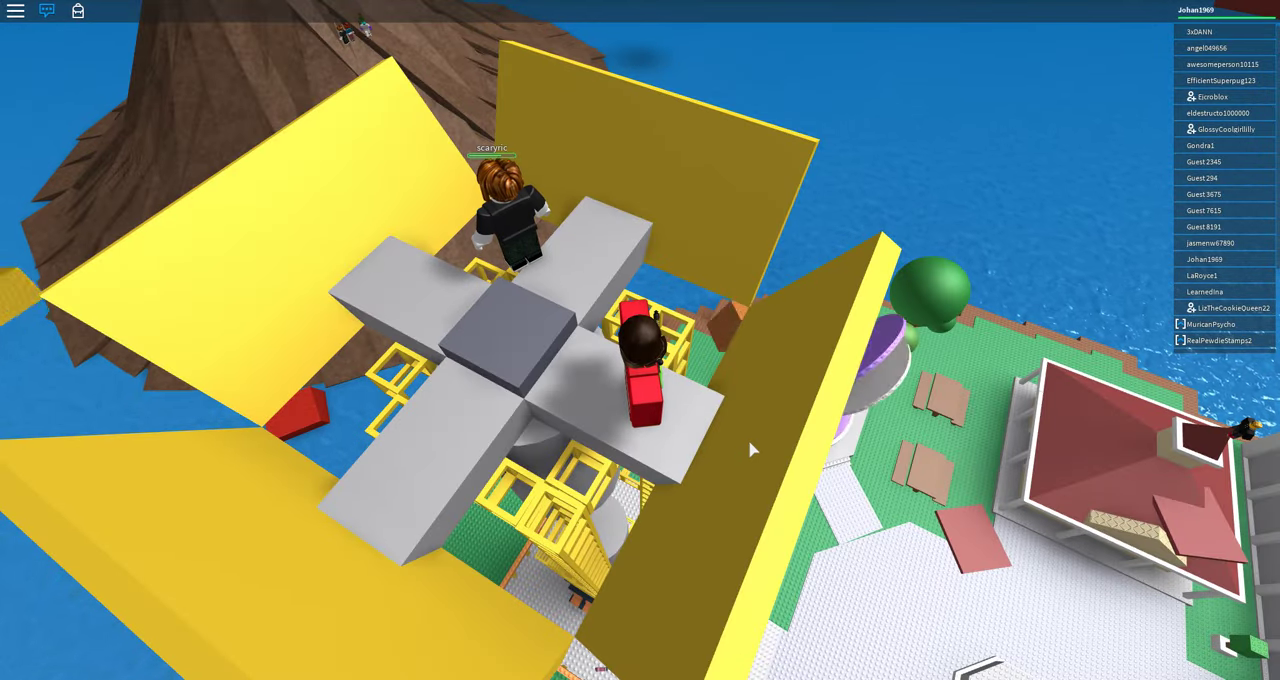
scroll(752, 450, "down", 3)
scroll(752, 450, "up", 3)
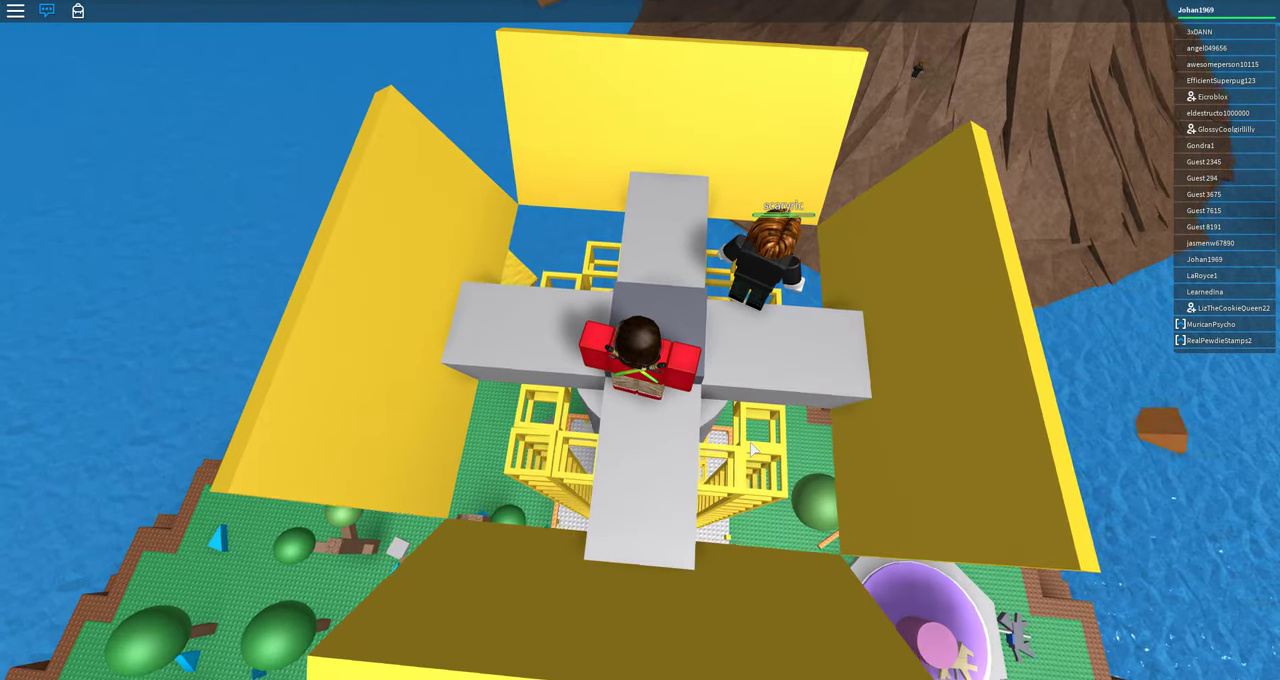
scroll(729, 457, "down", 5)
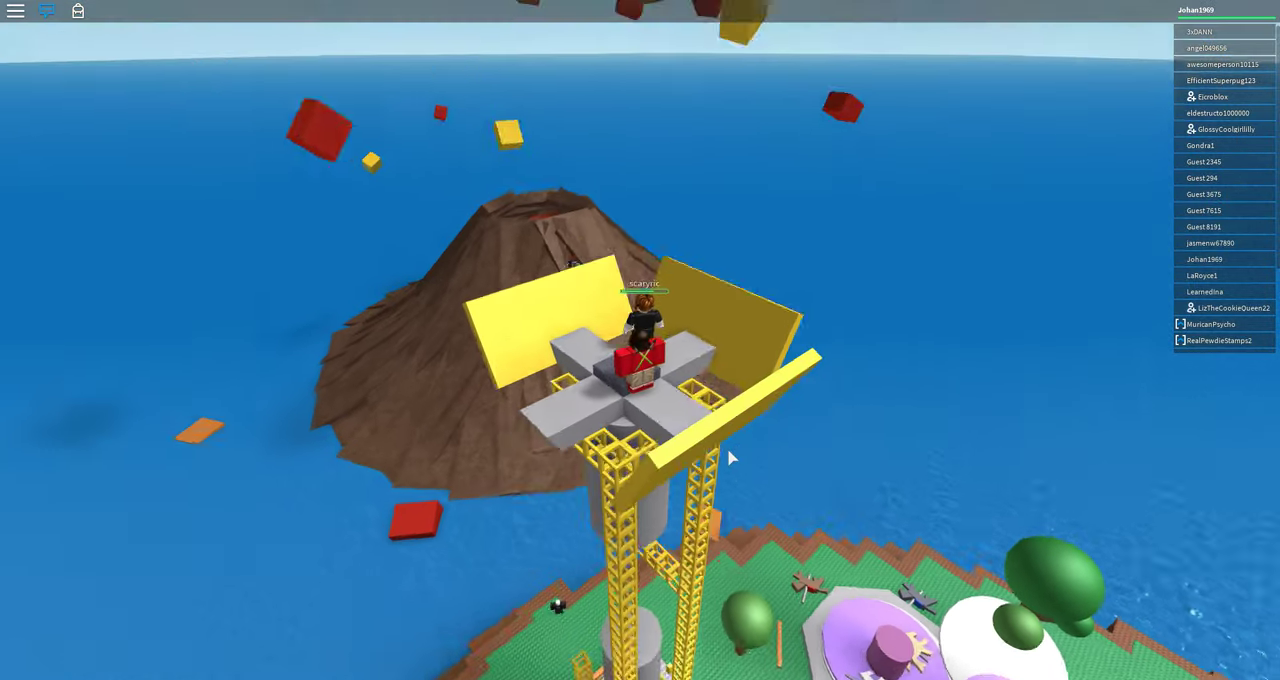
key("Page_Up")
key("Page_Up")
key("Page_Up")
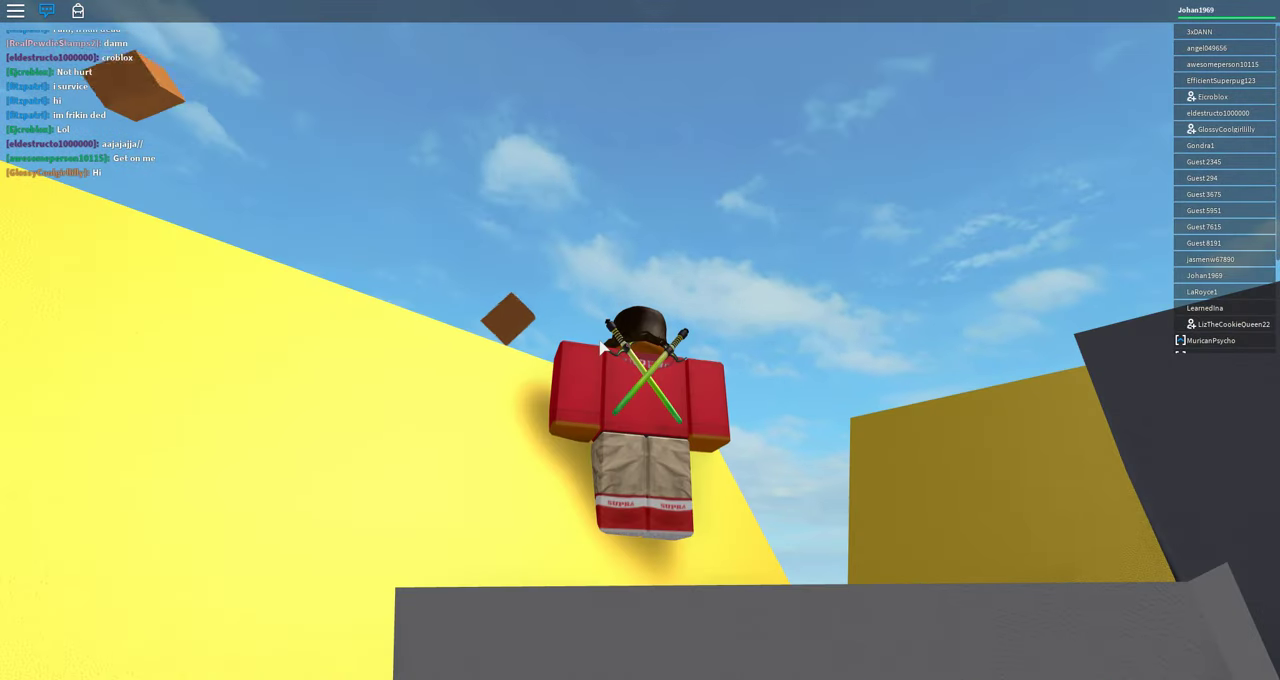
scroll(603, 348, "down", 10)
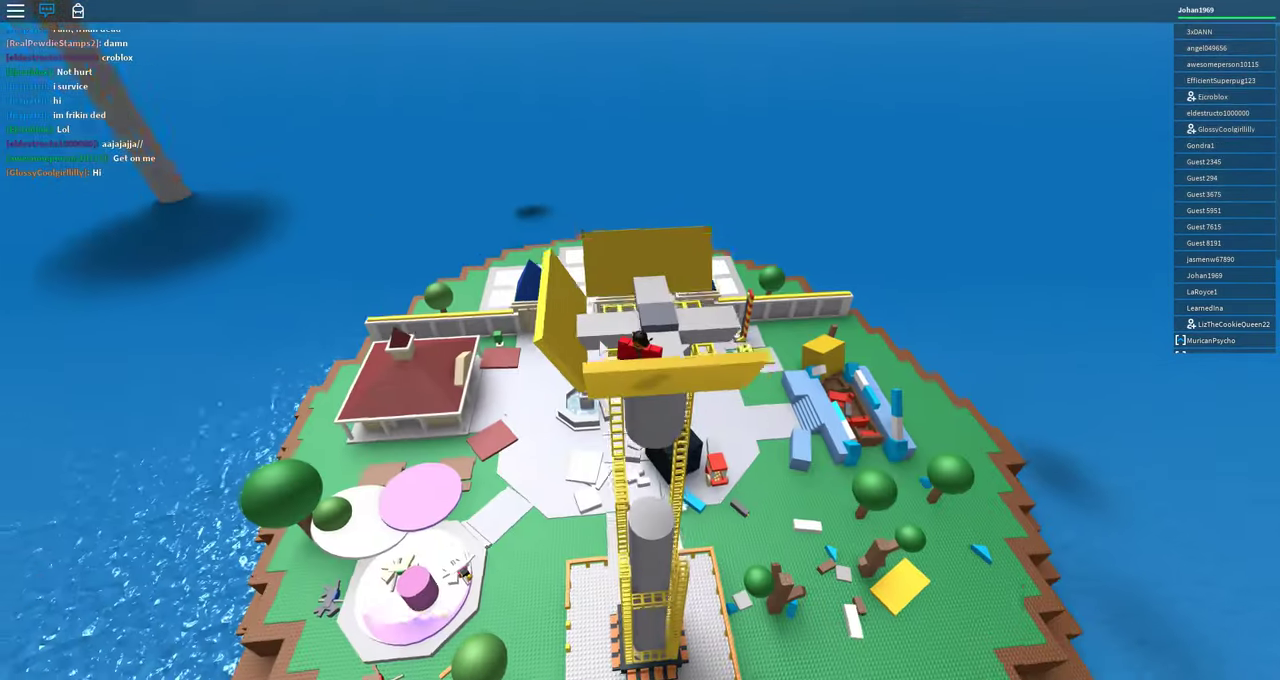
key("Page_Down")
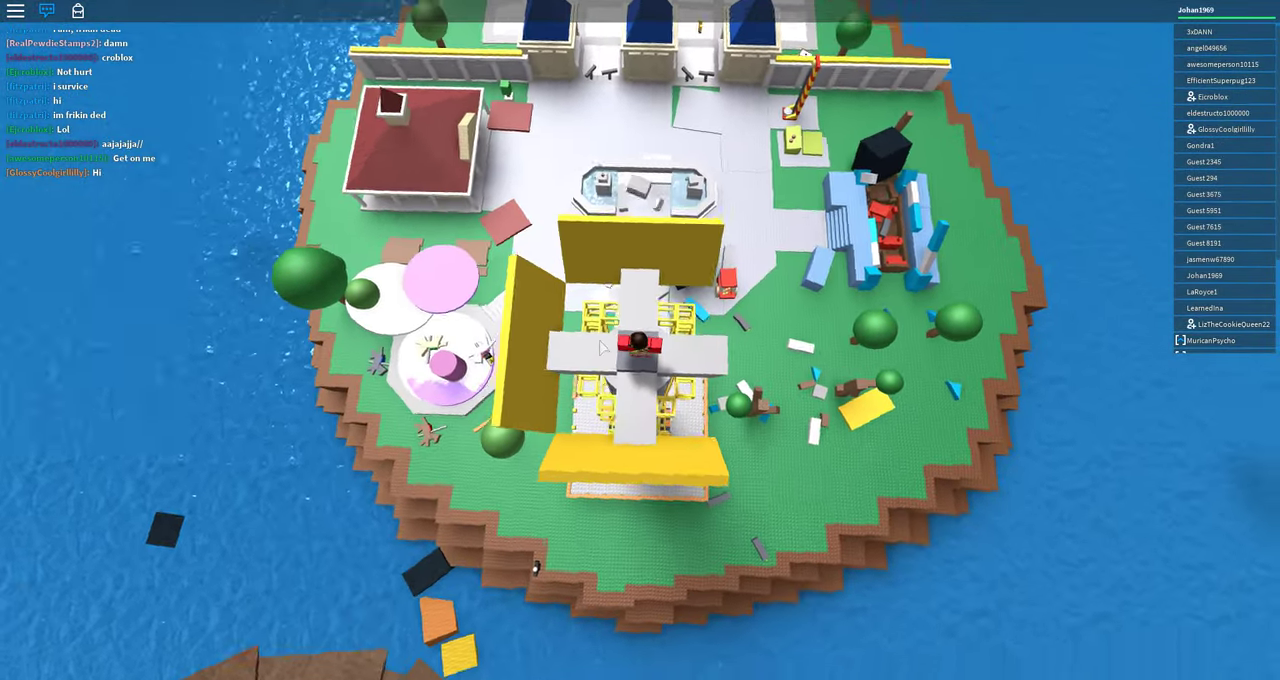
scroll(603, 348, "up", 5)
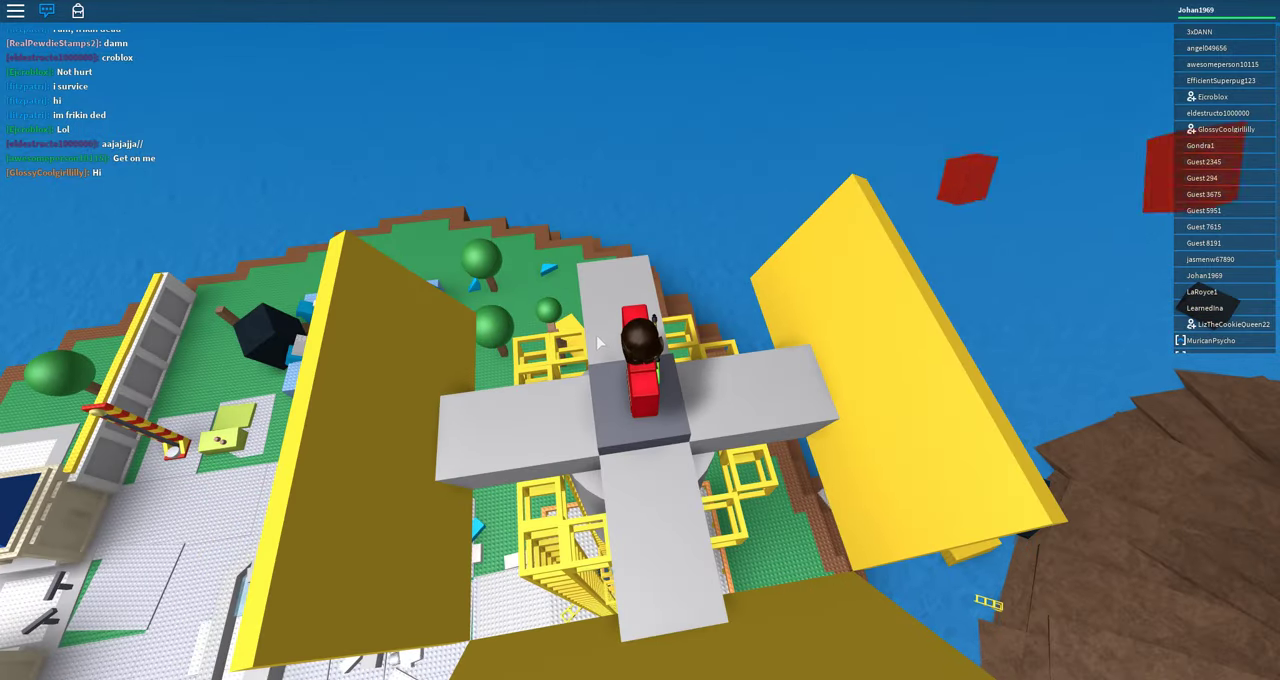
key("Page_Up")
key("Page_Up")
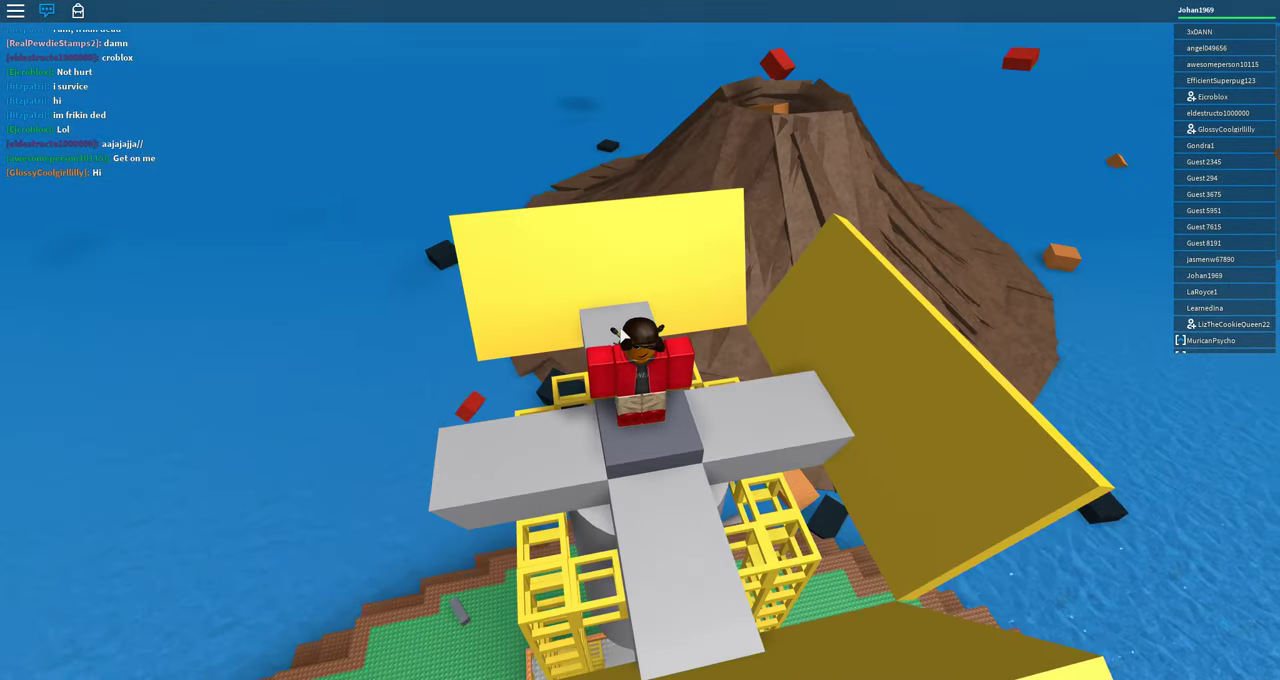
scroll(622, 333, "up", 5)
scroll(622, 333, "down", 3)
key("Page_Down")
key("Page_Down")
scroll(620, 359, "down", 3)
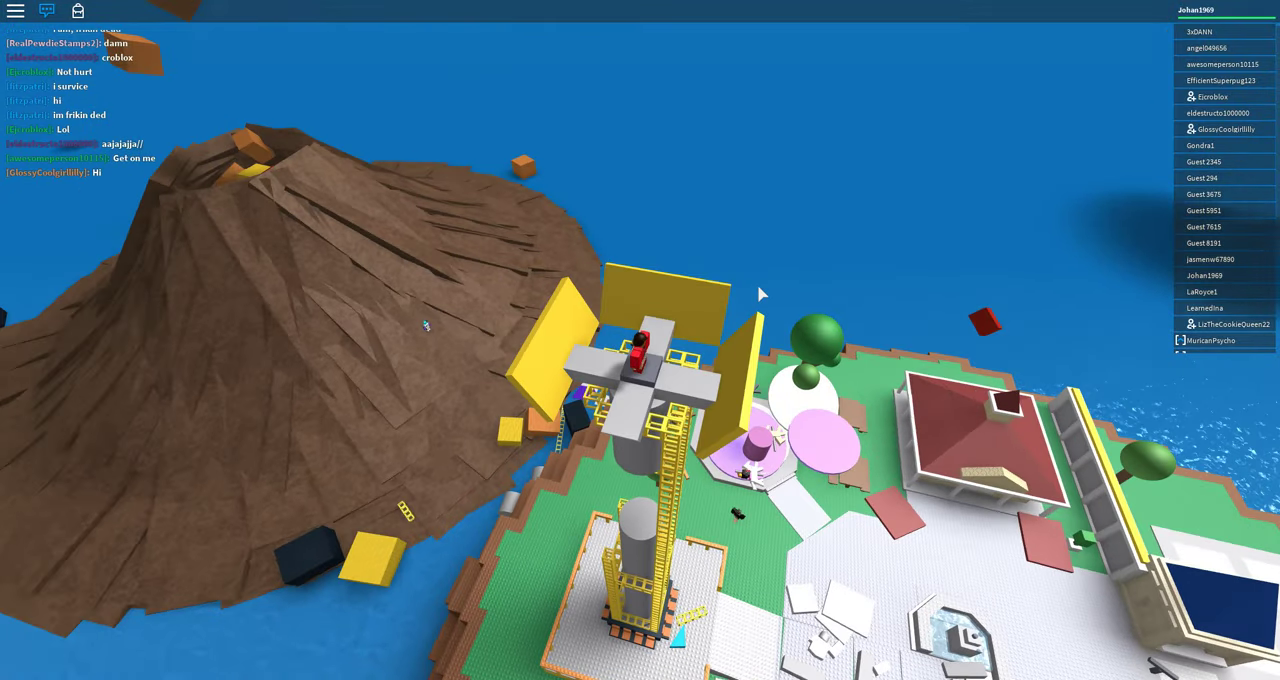
scroll(760, 294, "up", 5)
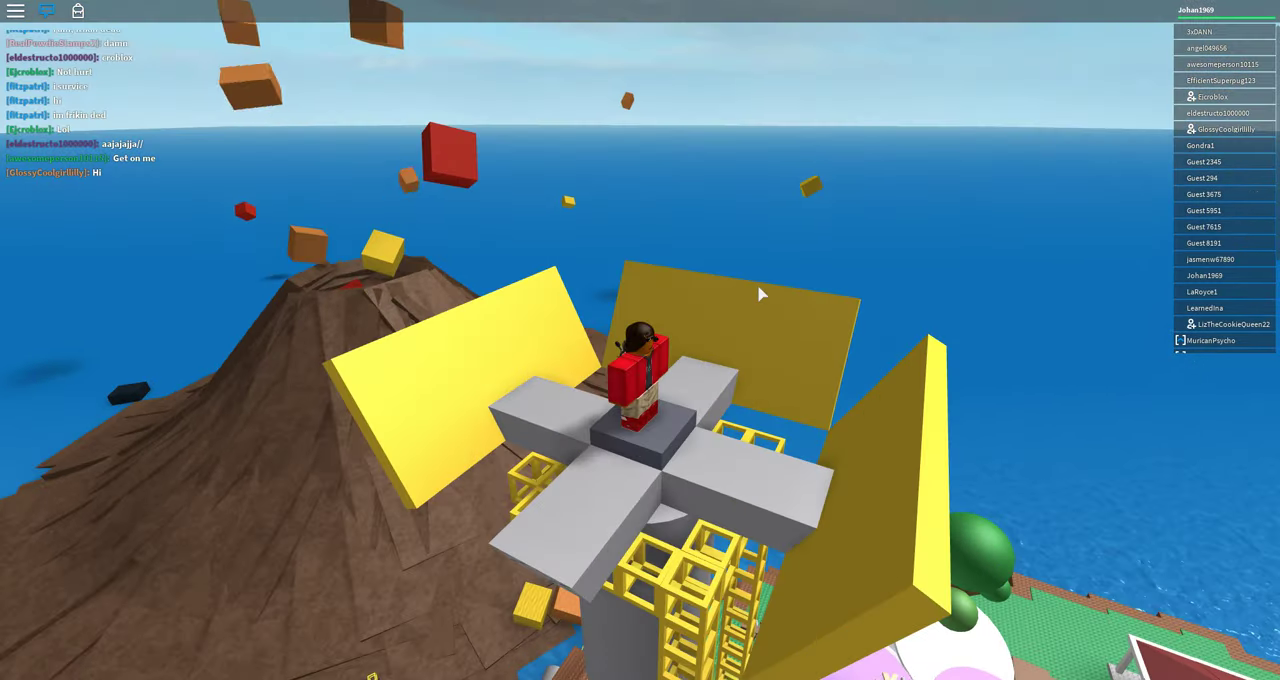
key("Page_Up")
key("Page_Up")
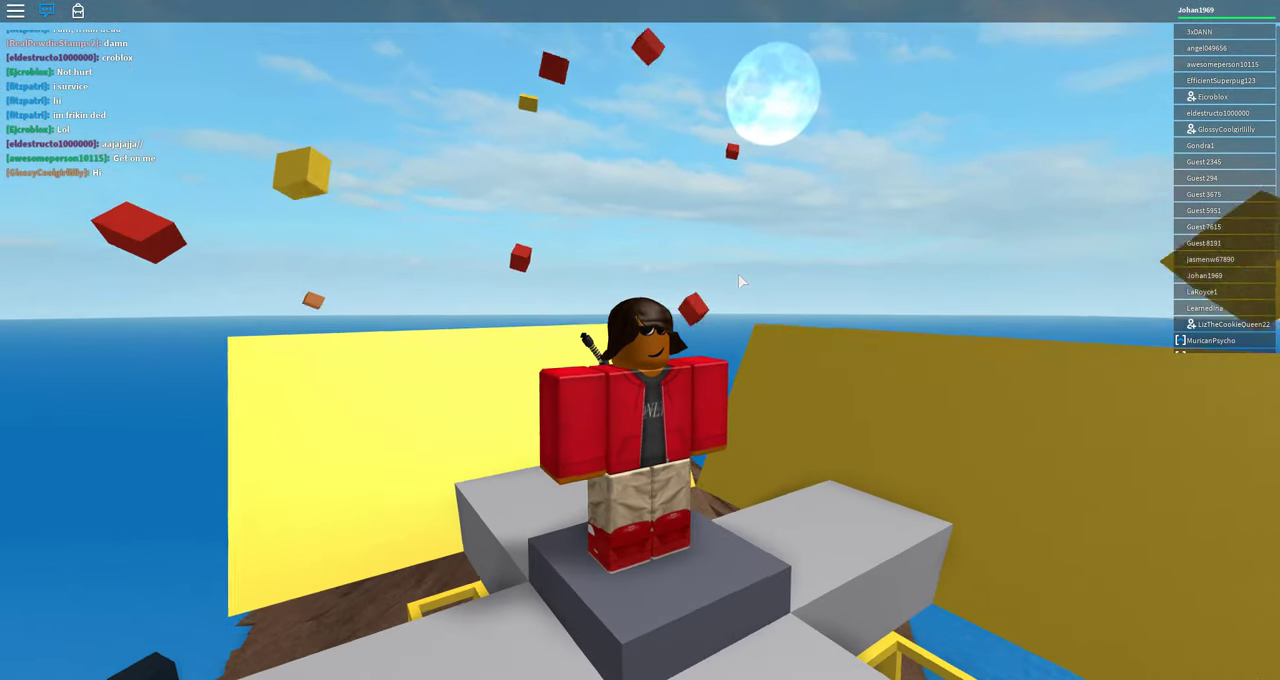
scroll(740, 282, "down", 2)
scroll(740, 282, "down", 3)
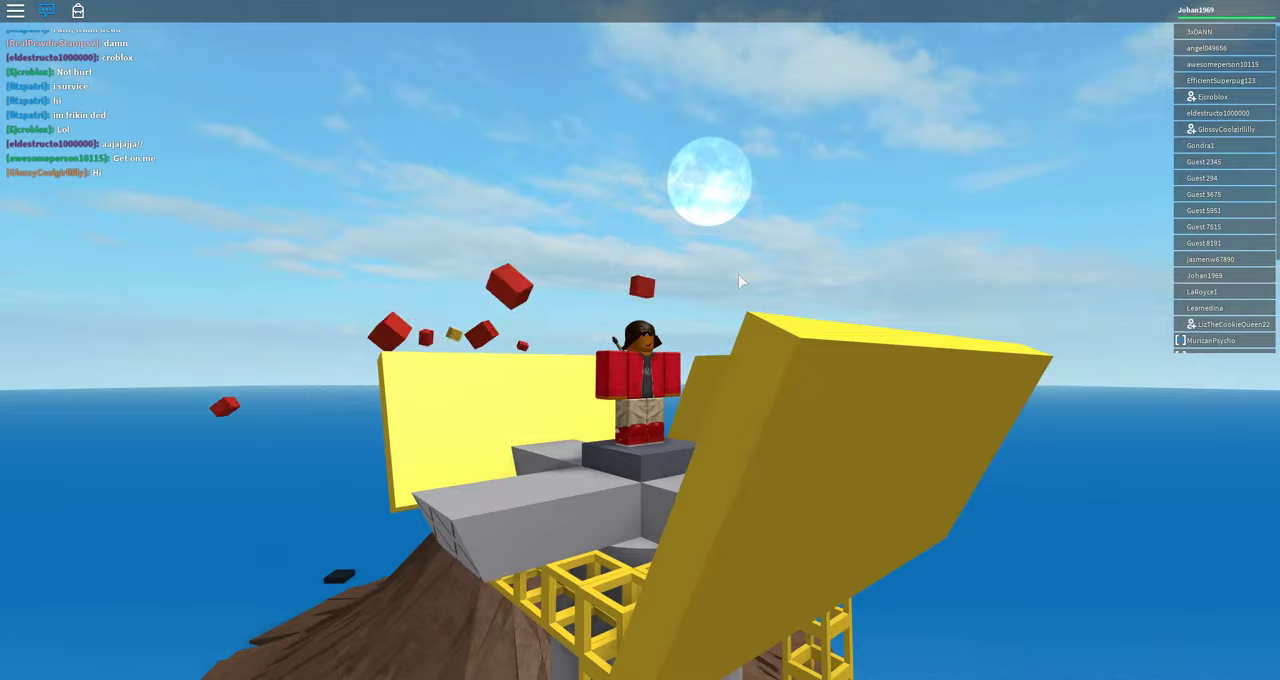
scroll(738, 281, "down", 3)
key("Page_Down")
key("Page_Down")
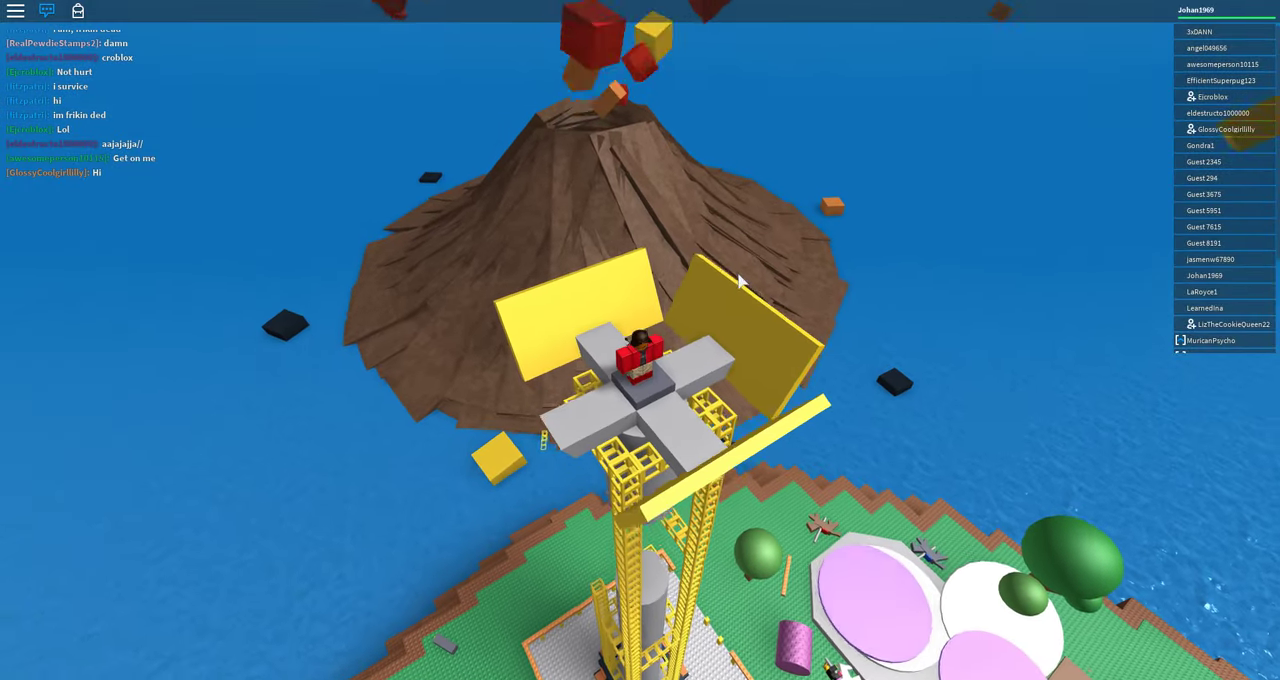
key("Page_Up")
key("Page_Up")
key("period")
key("period")
key("period")
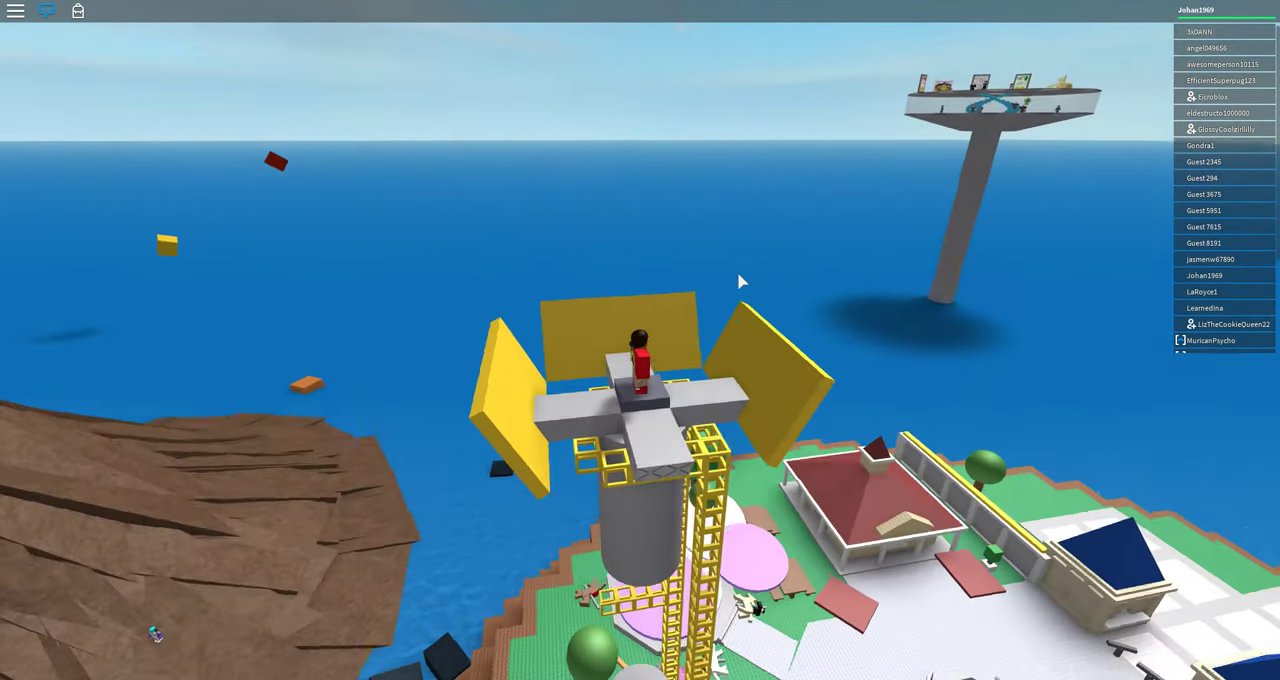
key("Page_Up")
key("Page_Up")
scroll(737, 285, "up", 3)
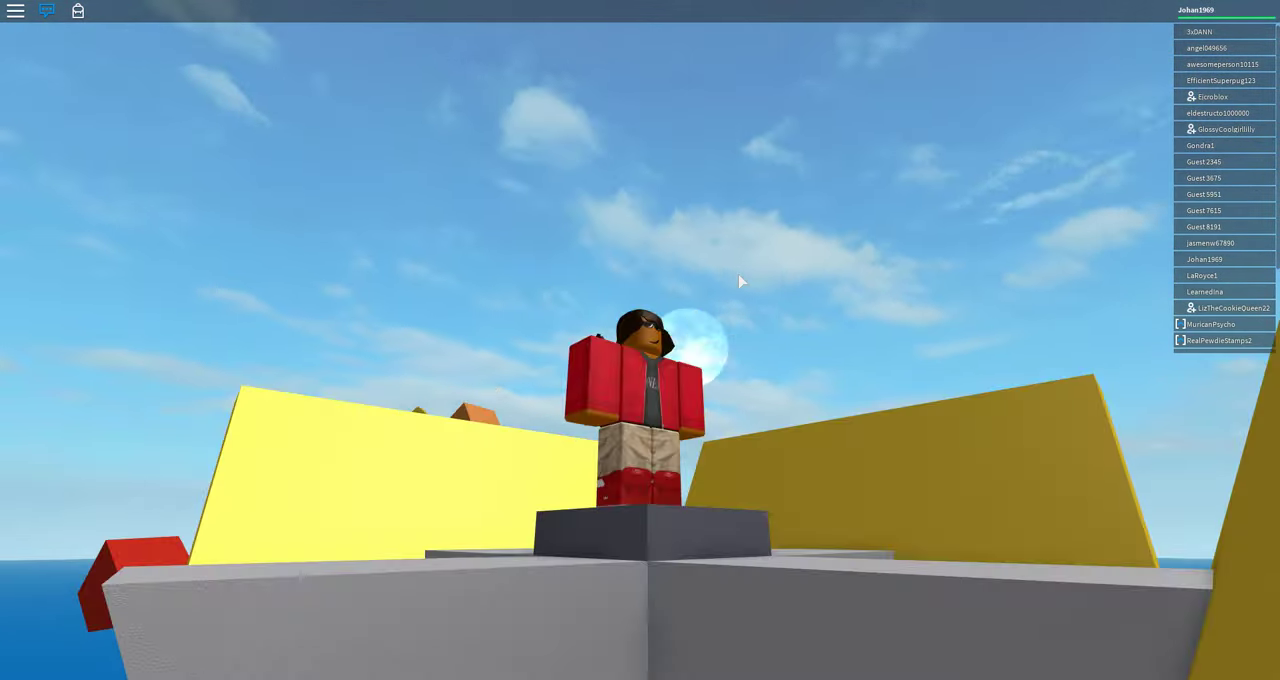
scroll(753, 343, "down", 1)
scroll(753, 343, "down", 3)
scroll(738, 402, "down", 2)
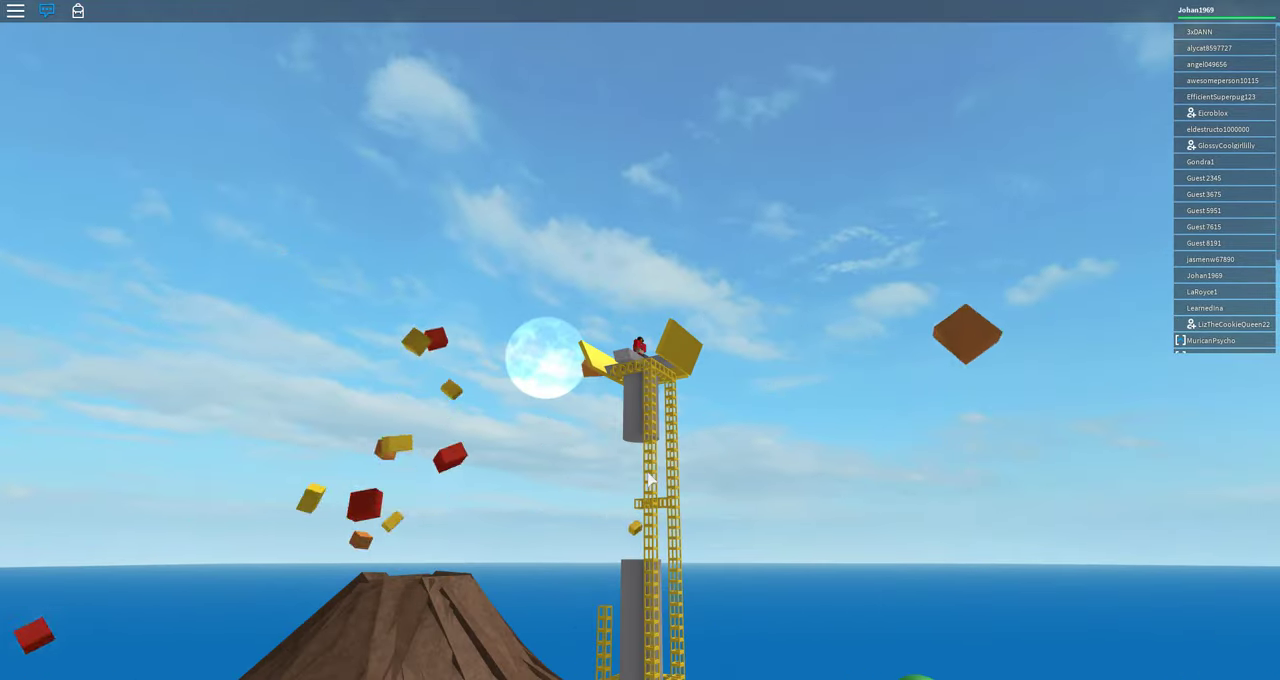
scroll(649, 480, "up", 5)
scroll(649, 480, "down", 2)
scroll(649, 480, "down", 3)
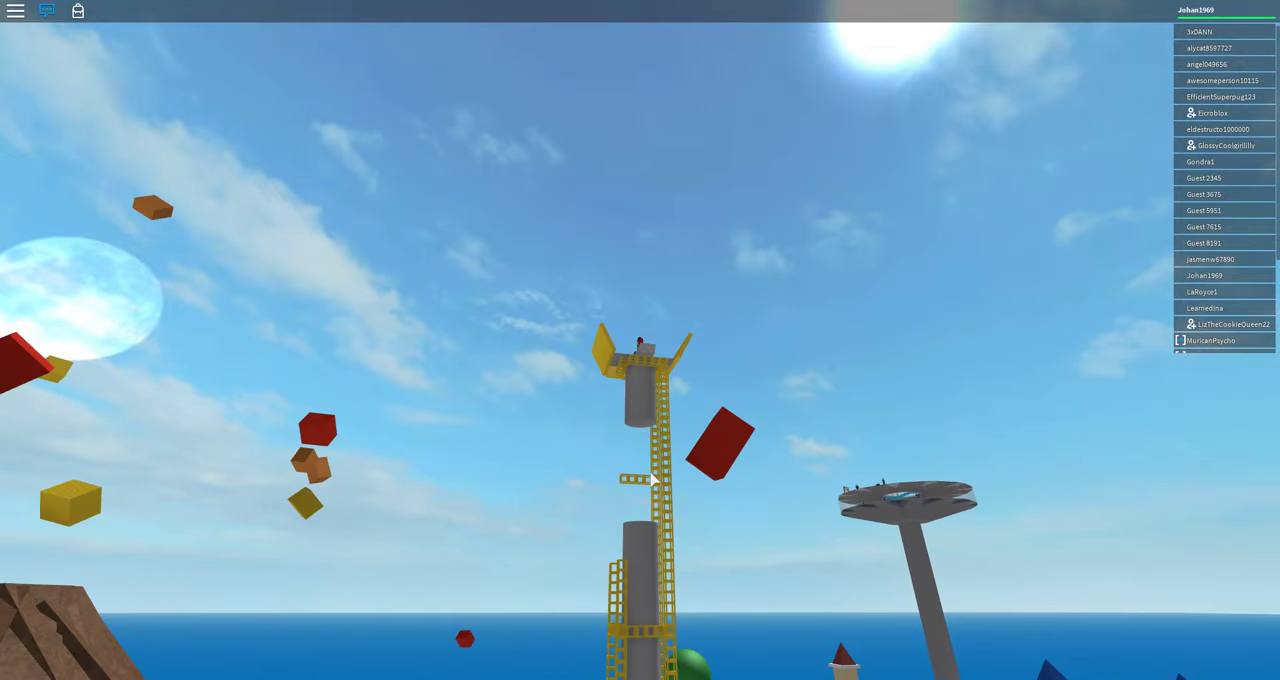
Move the avatar off the yellow tower top as the volcano round ends.
key("Page_Down")
key("Page_Down")
key("Page_Down")
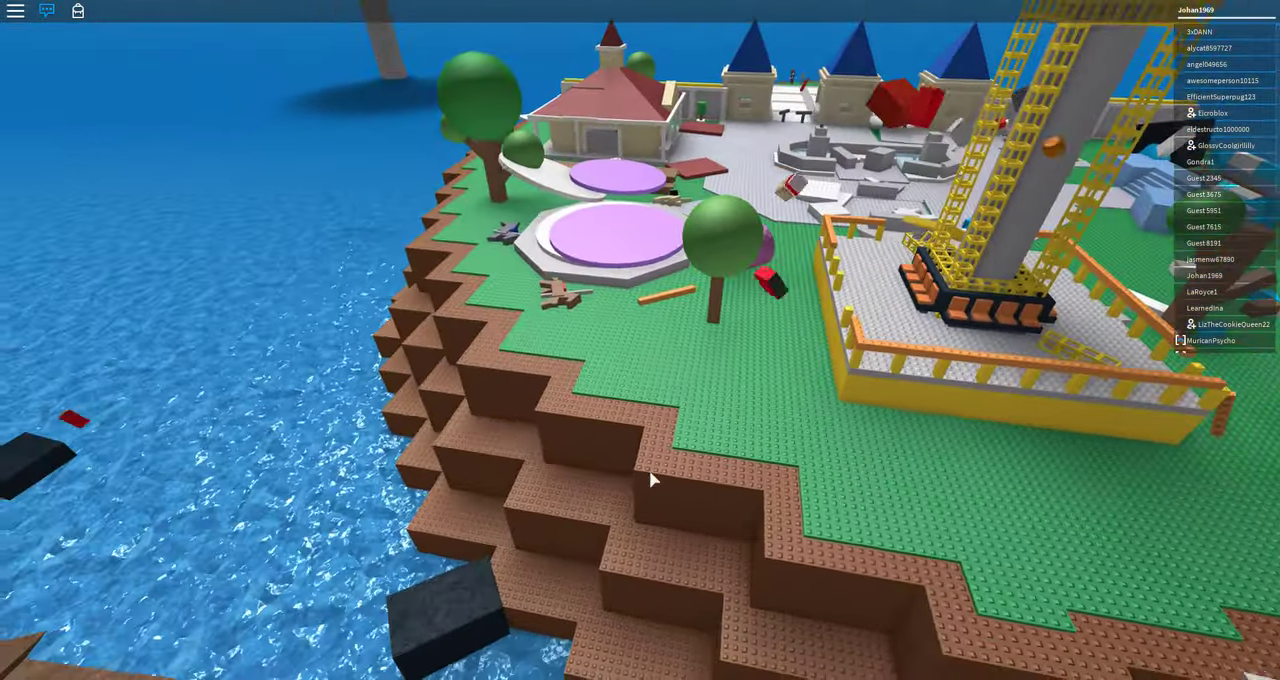
scroll(649, 480, "down", 2)
scroll(649, 480, "down", 4)
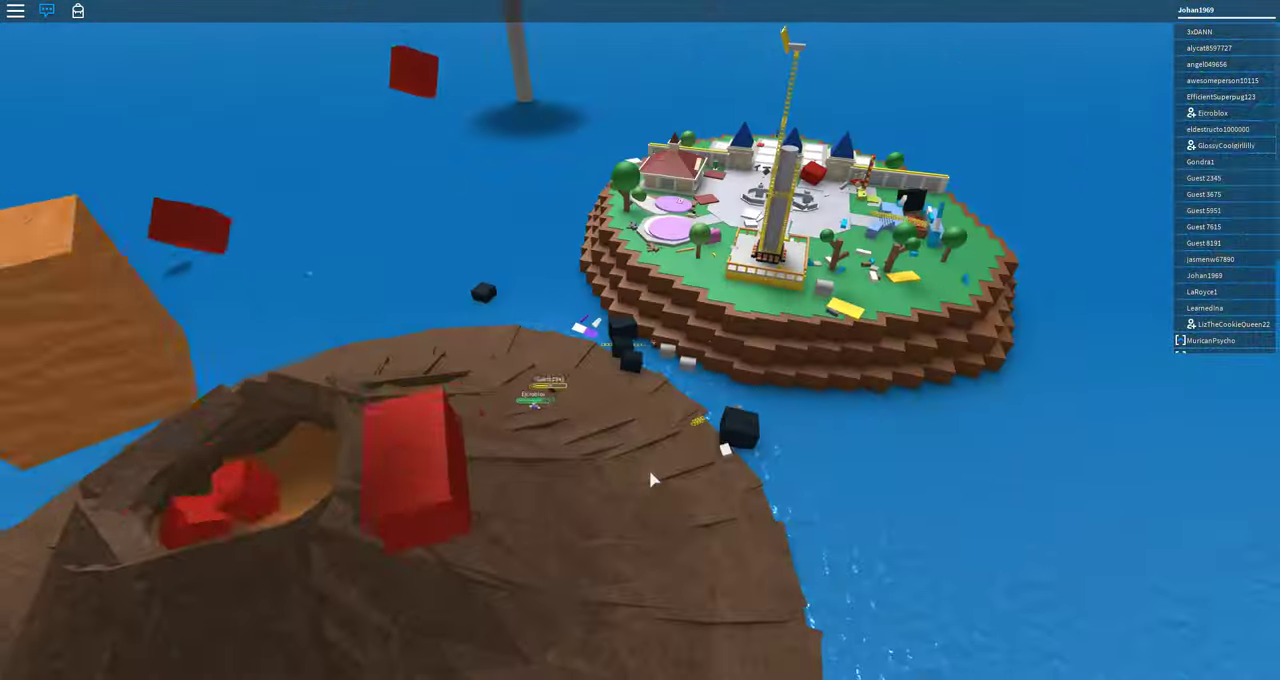
scroll(649, 480, "up", 5)
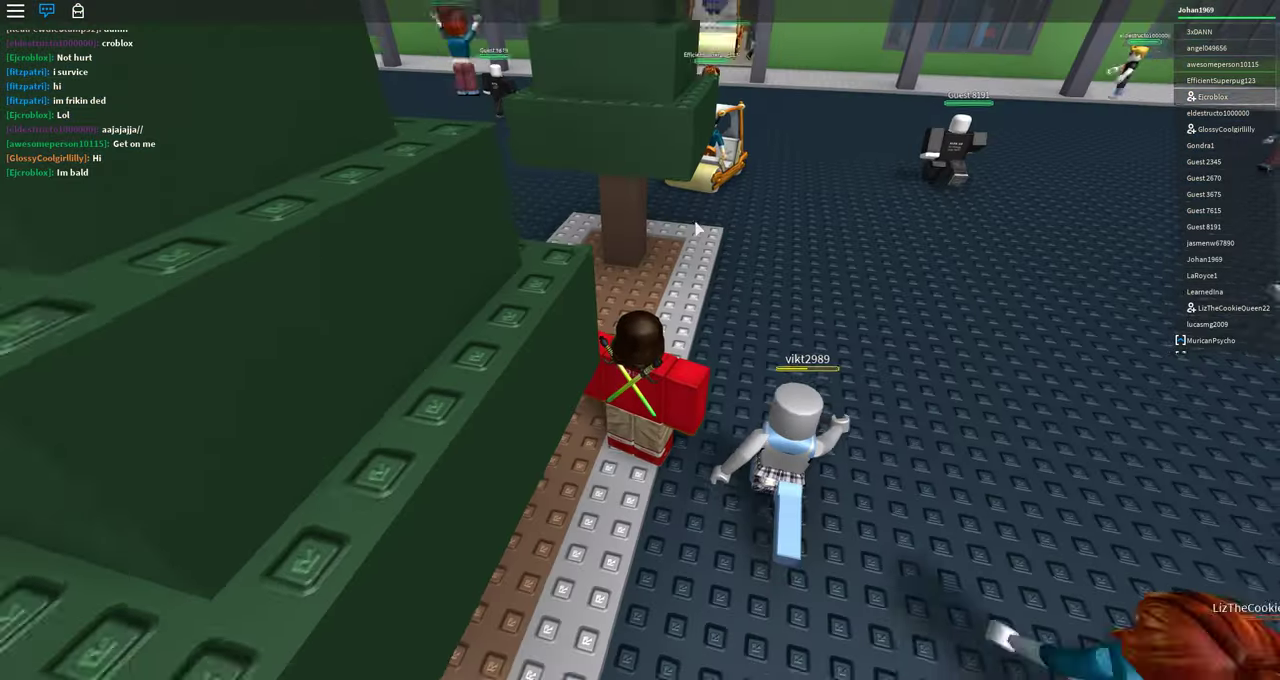
scroll(680, 228, "down", 3)
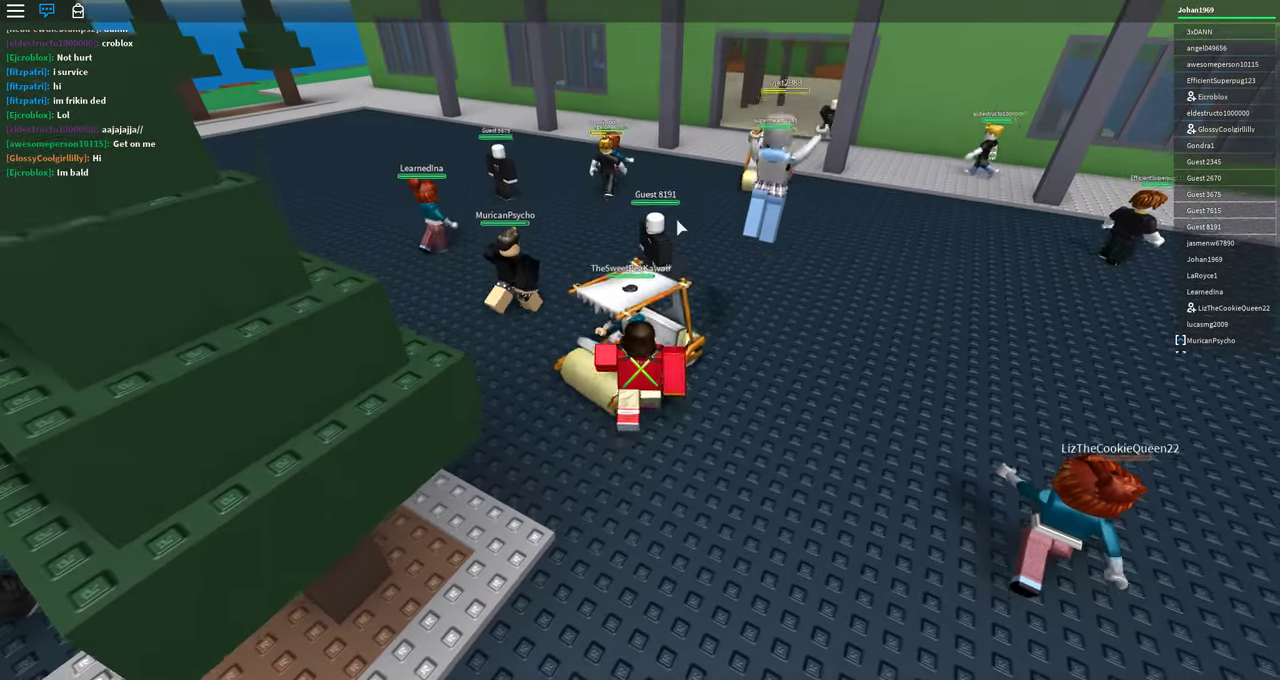
scroll(680, 228, "down", 5)
scroll(680, 228, "up", 3)
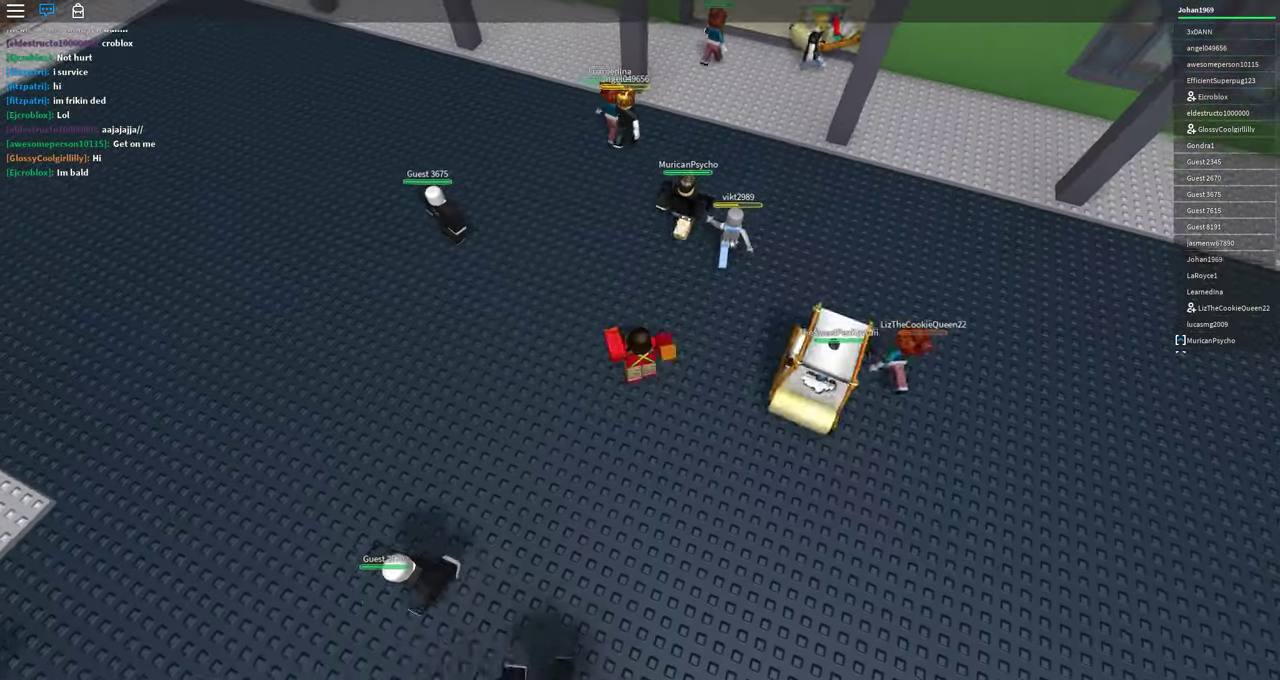
scroll(680, 228, "up", 5)
scroll(677, 229, "up", 2)
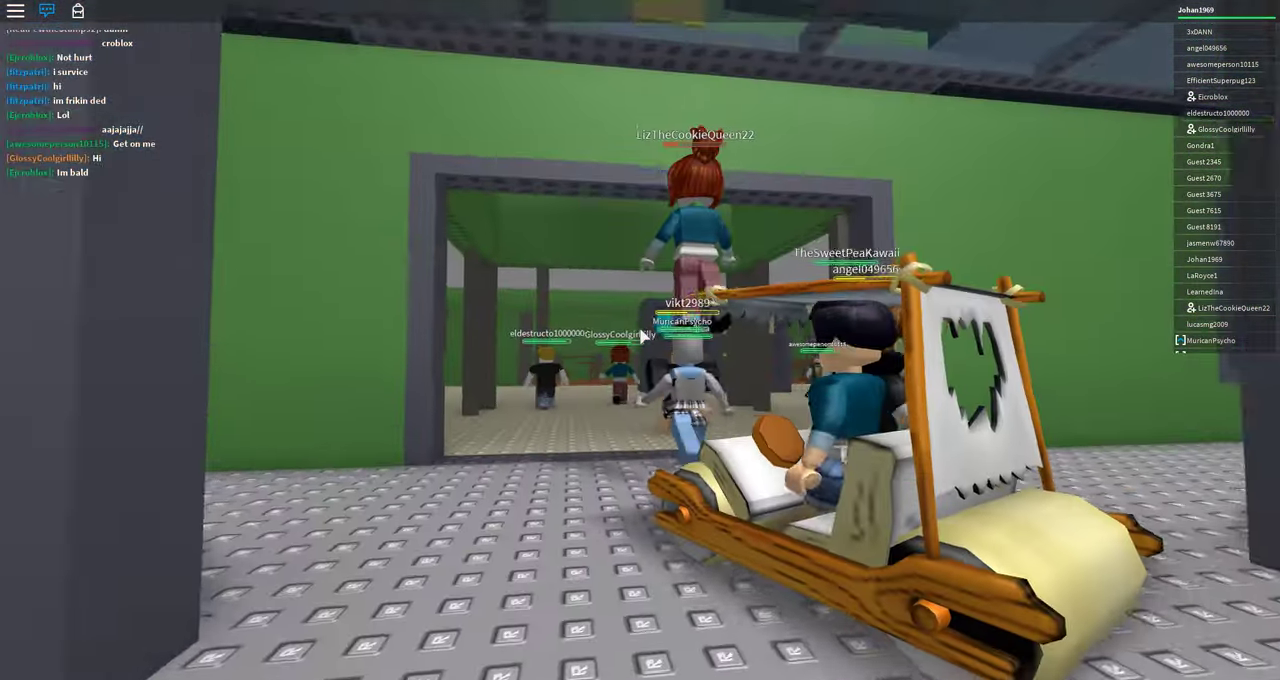
Walk into the store and climb the dark shelf past the cyan and tan blocks.
key("w")
key("w")
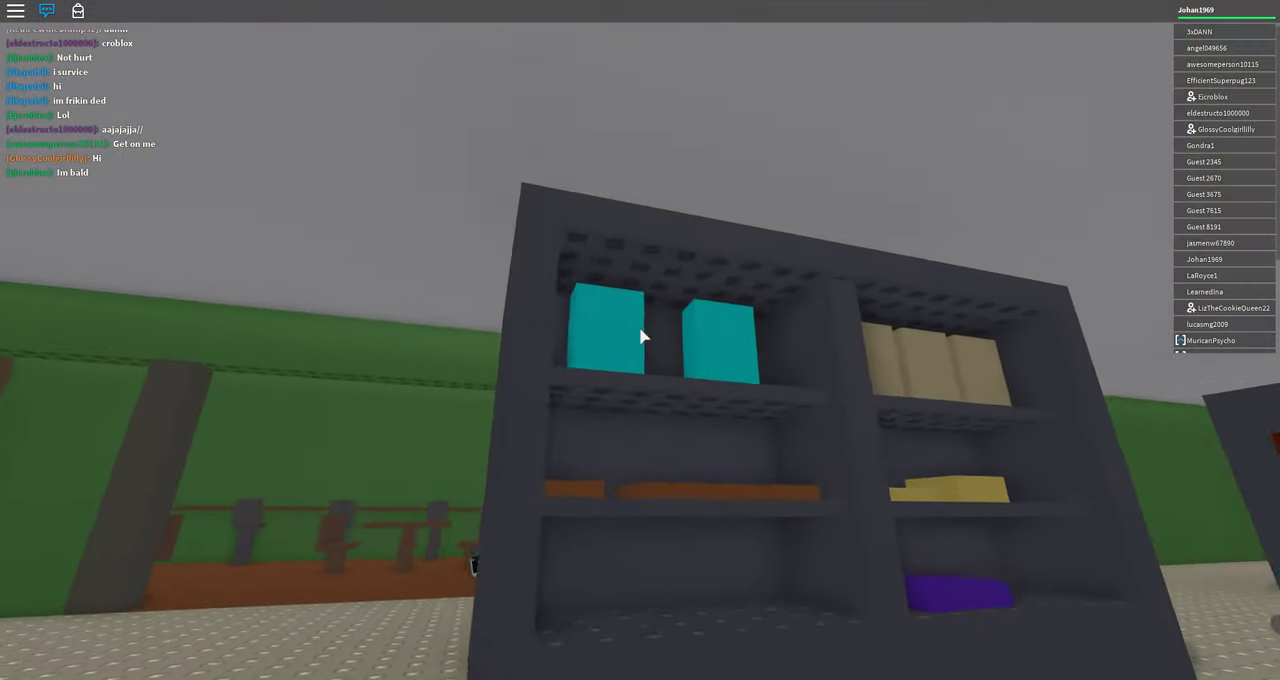
scroll(642, 337, "down", 5)
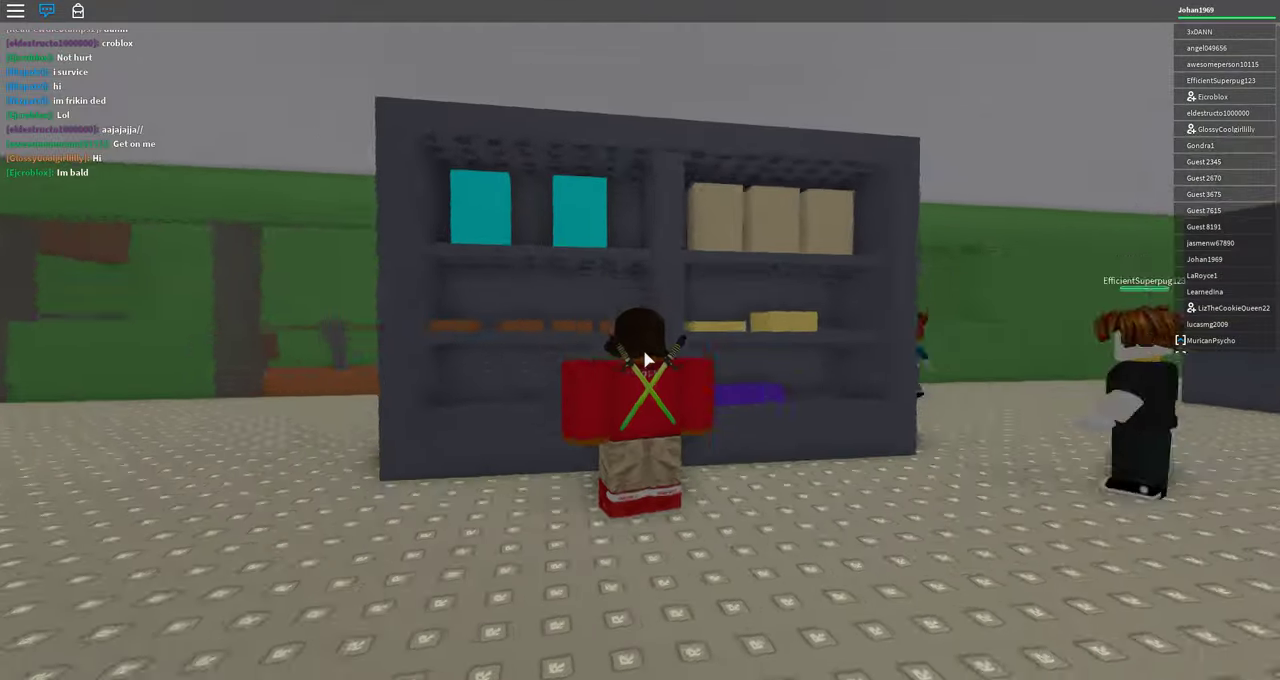
scroll(614, 233, "up", 5)
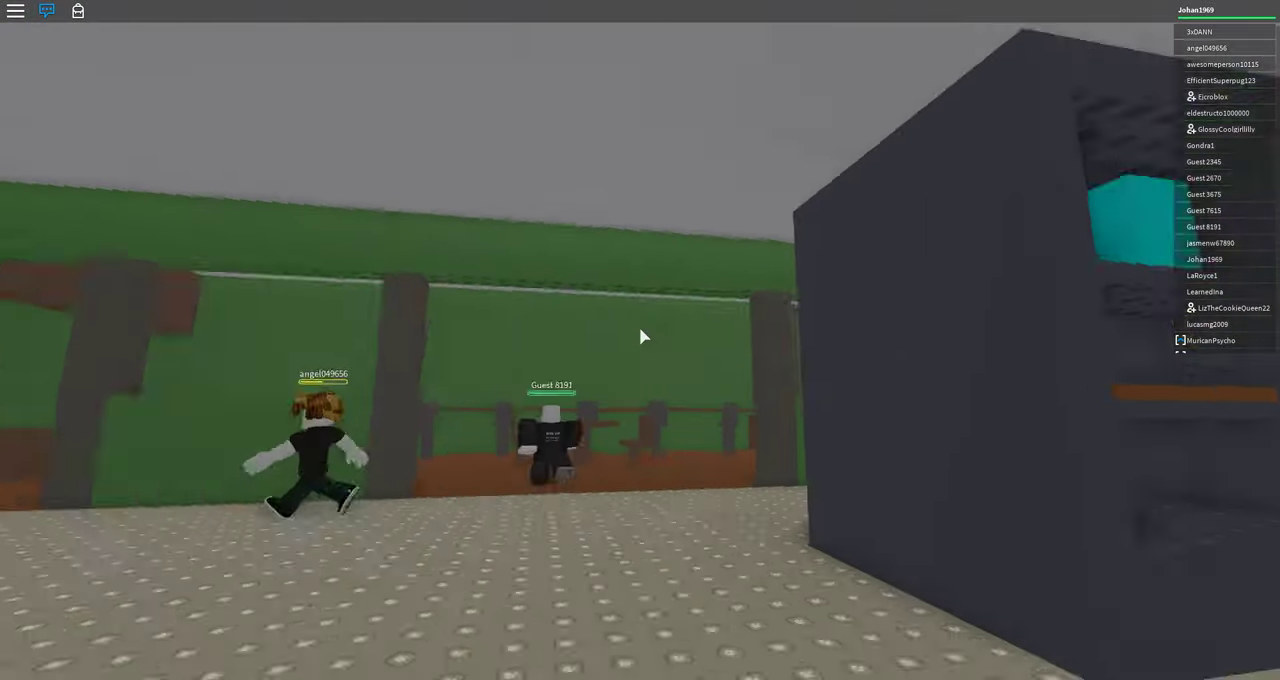
key("w")
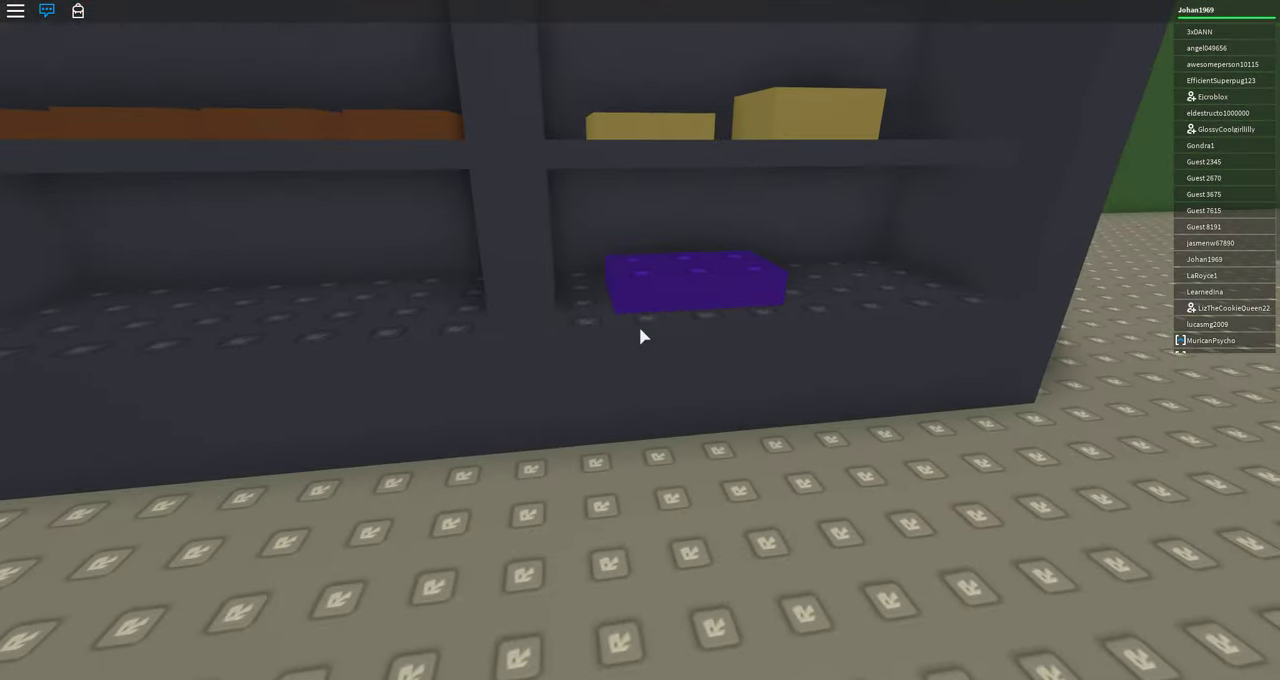
key("w")
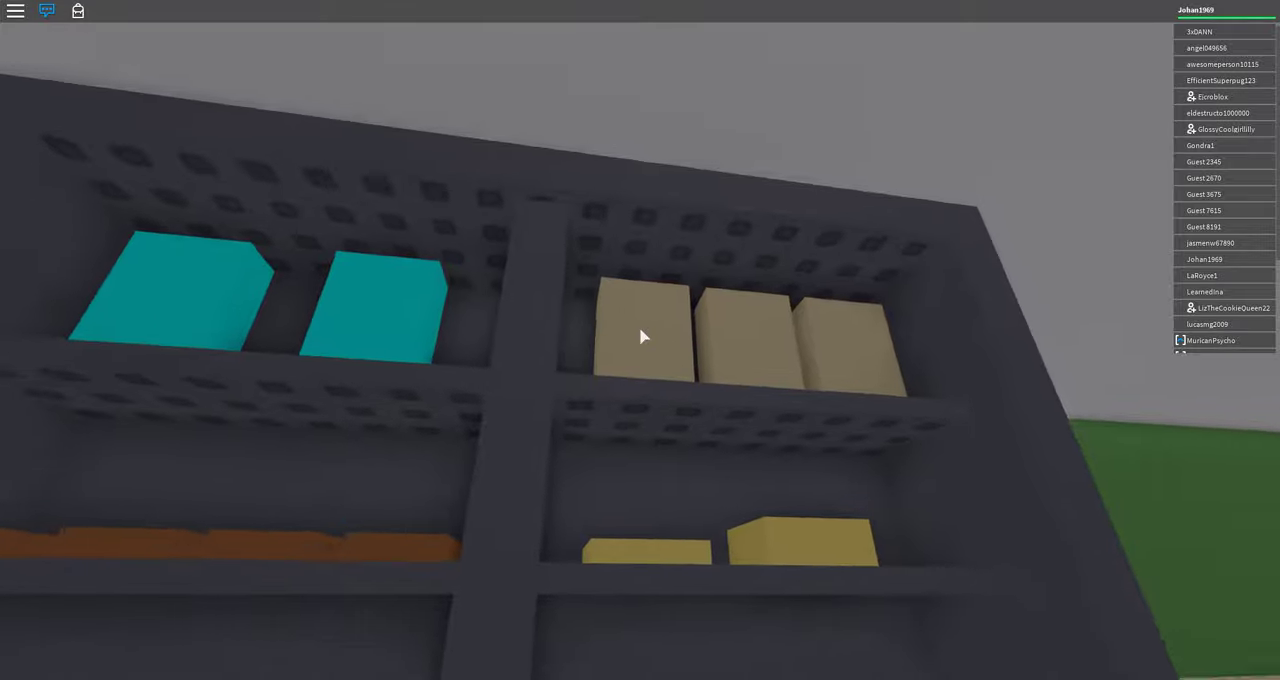
key("w")
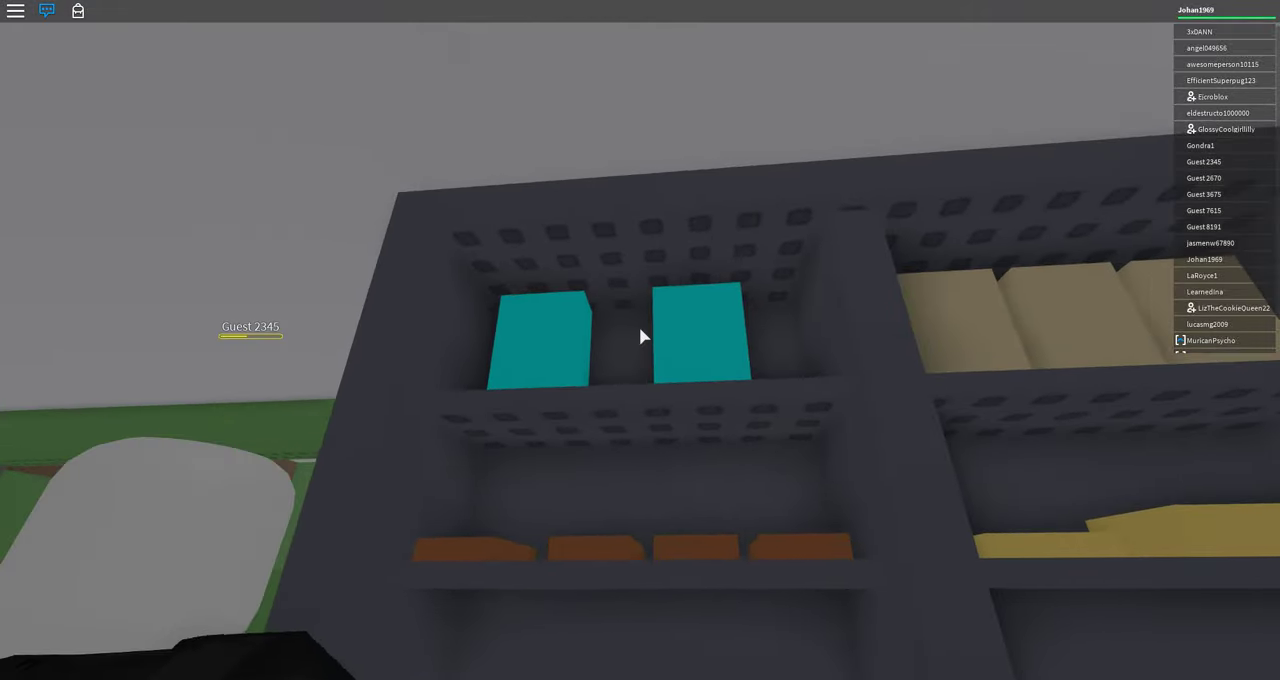
key("w")
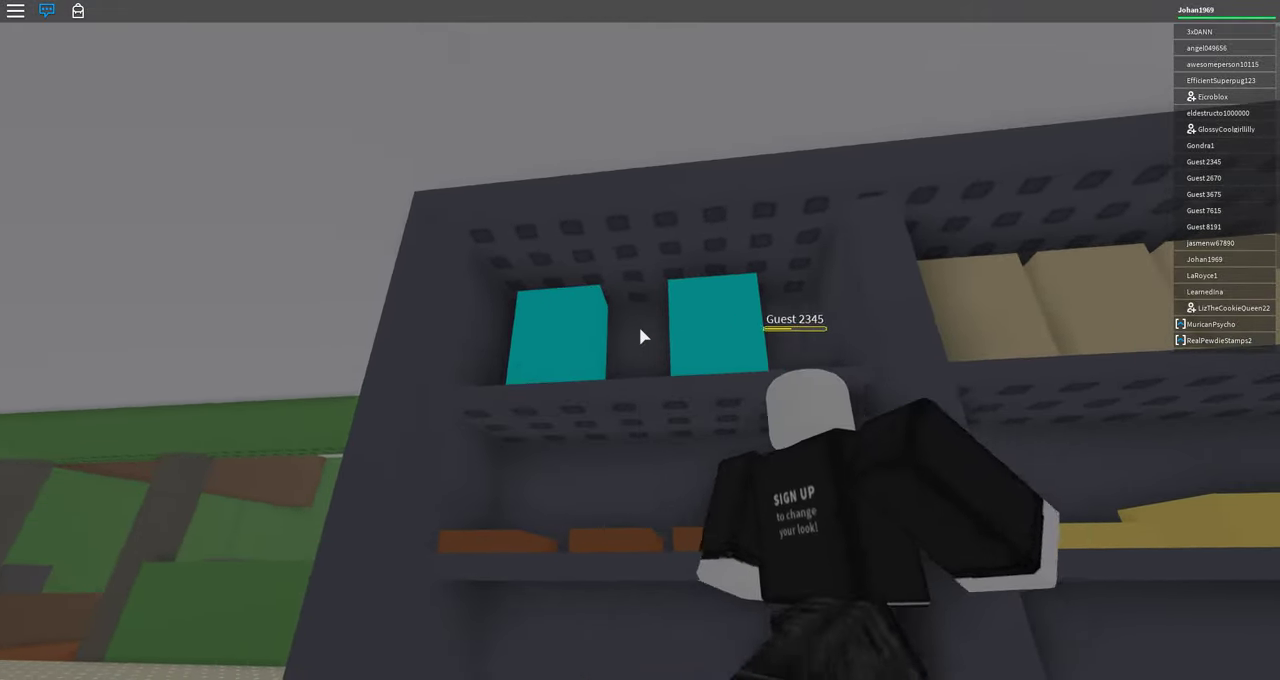
key("d")
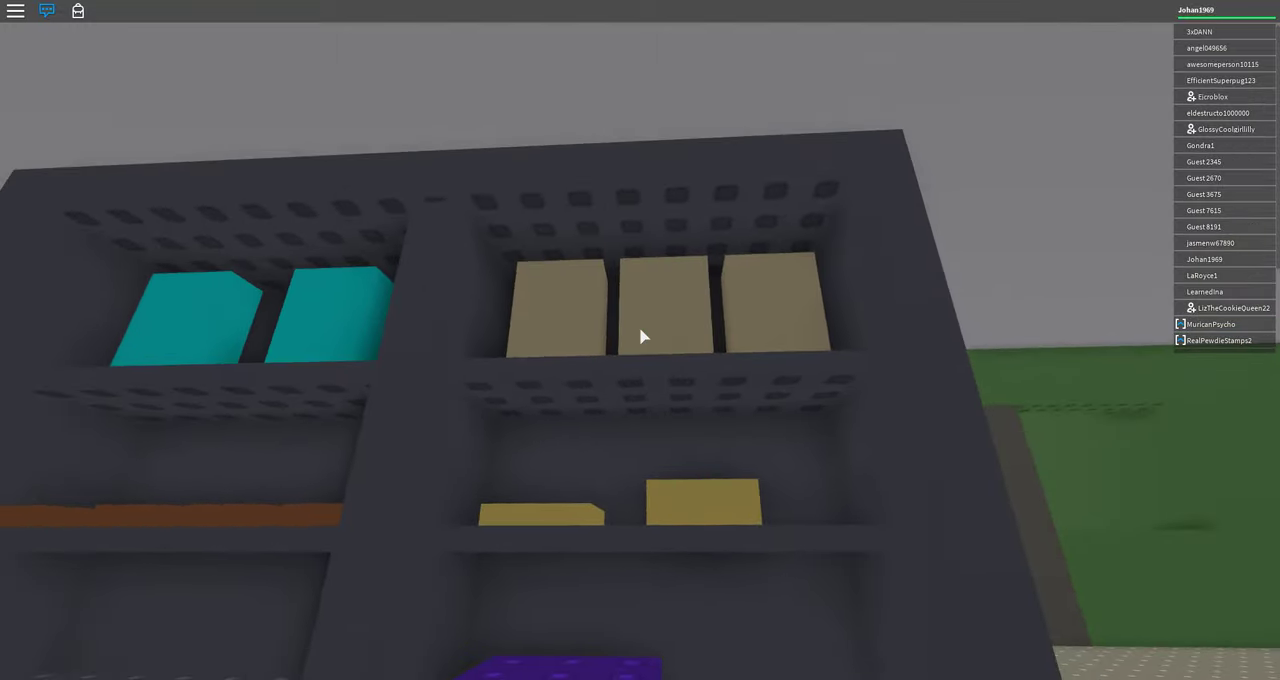
key("w")
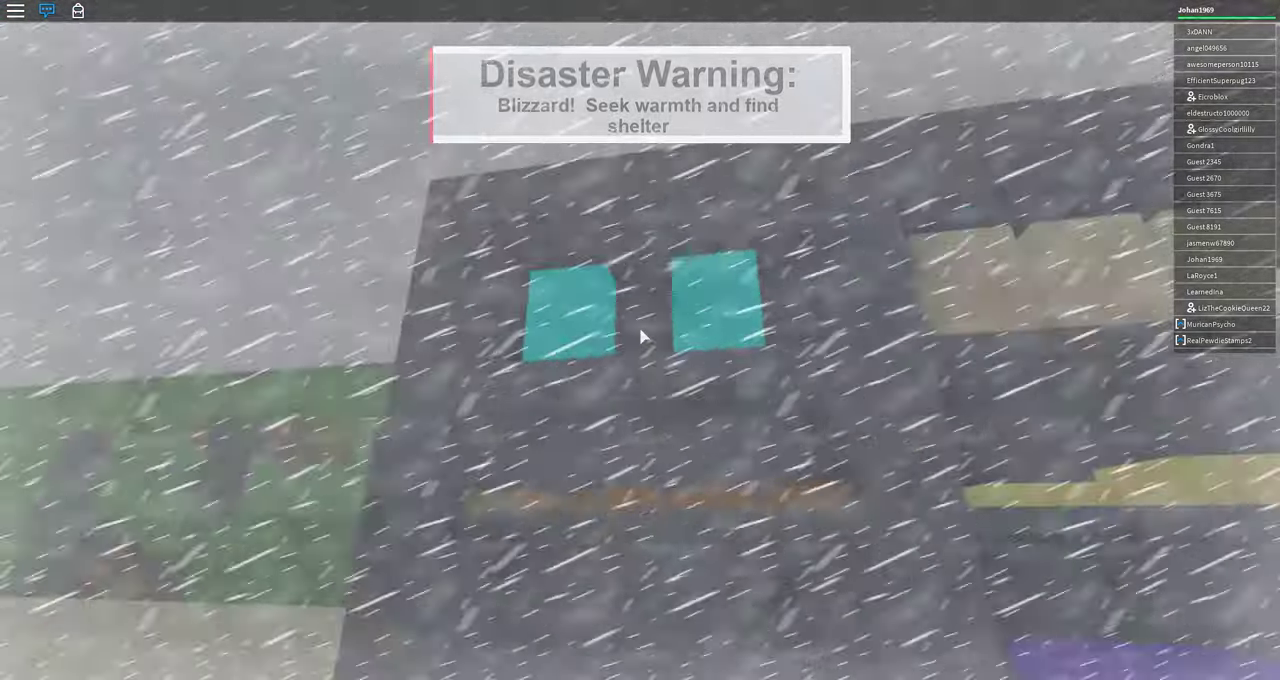
Run to the blue block and climb onto the grey shelf with red blocks.
key("w")
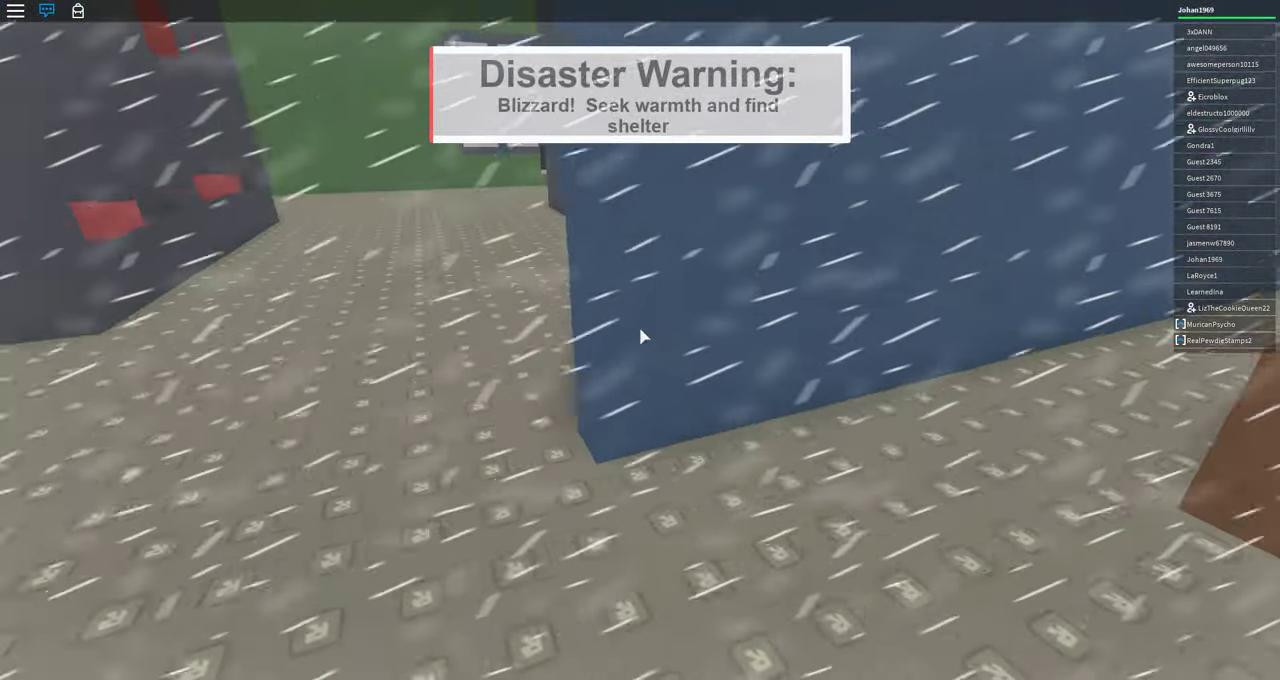
key("w")
key("space")
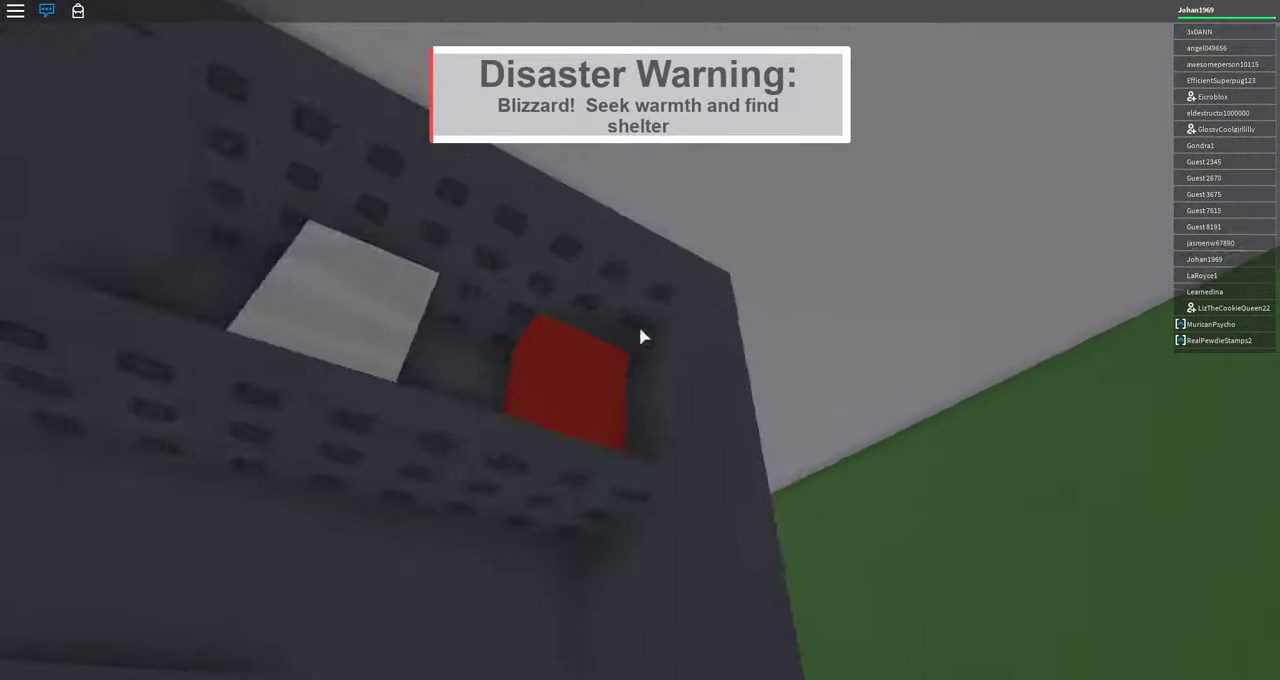
Cross the snow to the green-walled area, step indoors, then head back outside.
key("w")
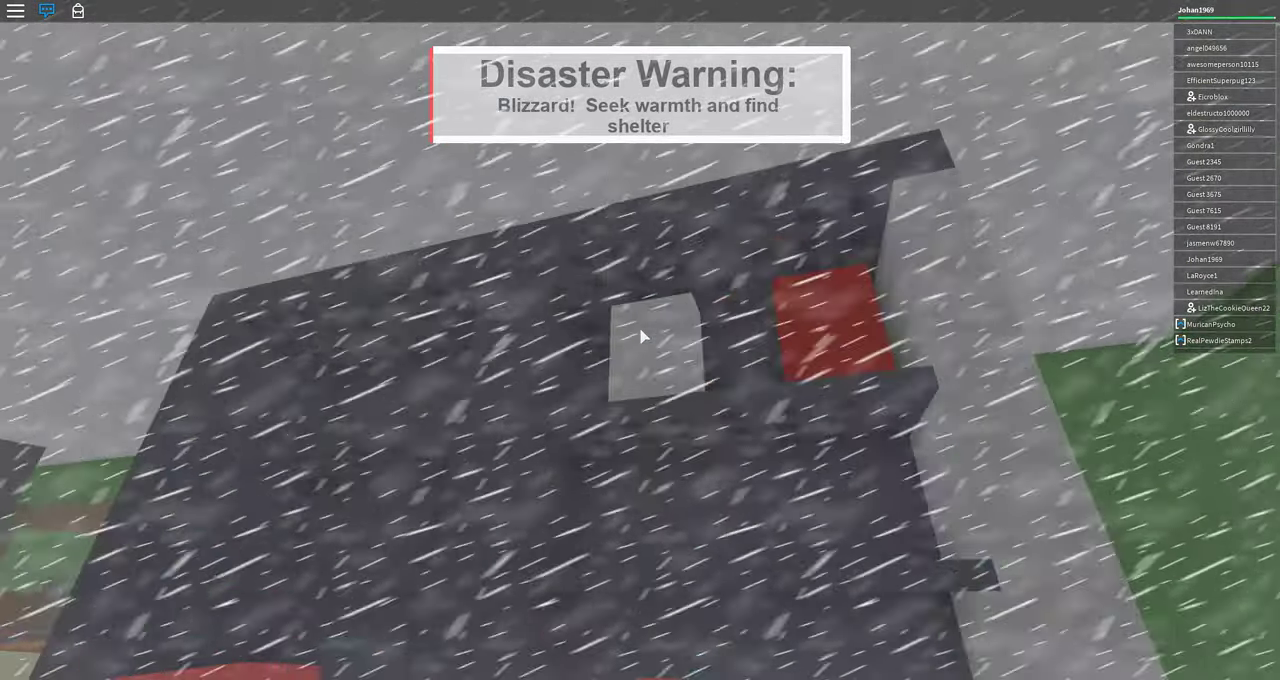
key("w")
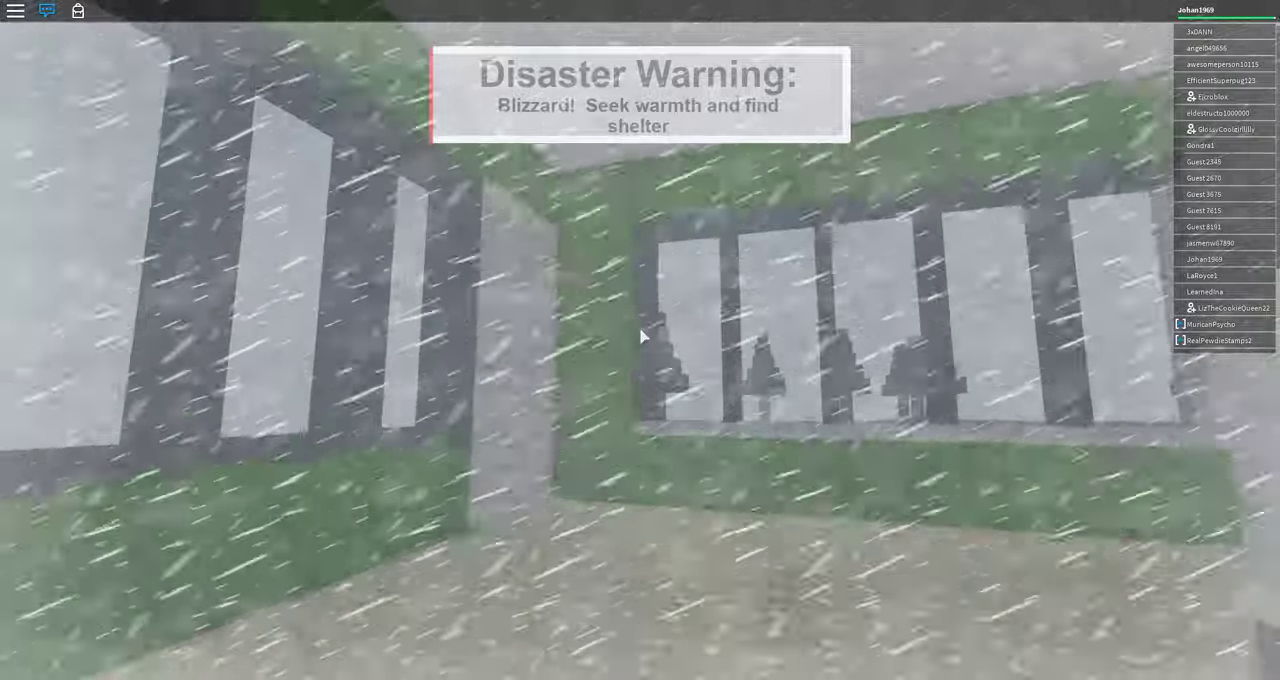
key("w")
key("w")
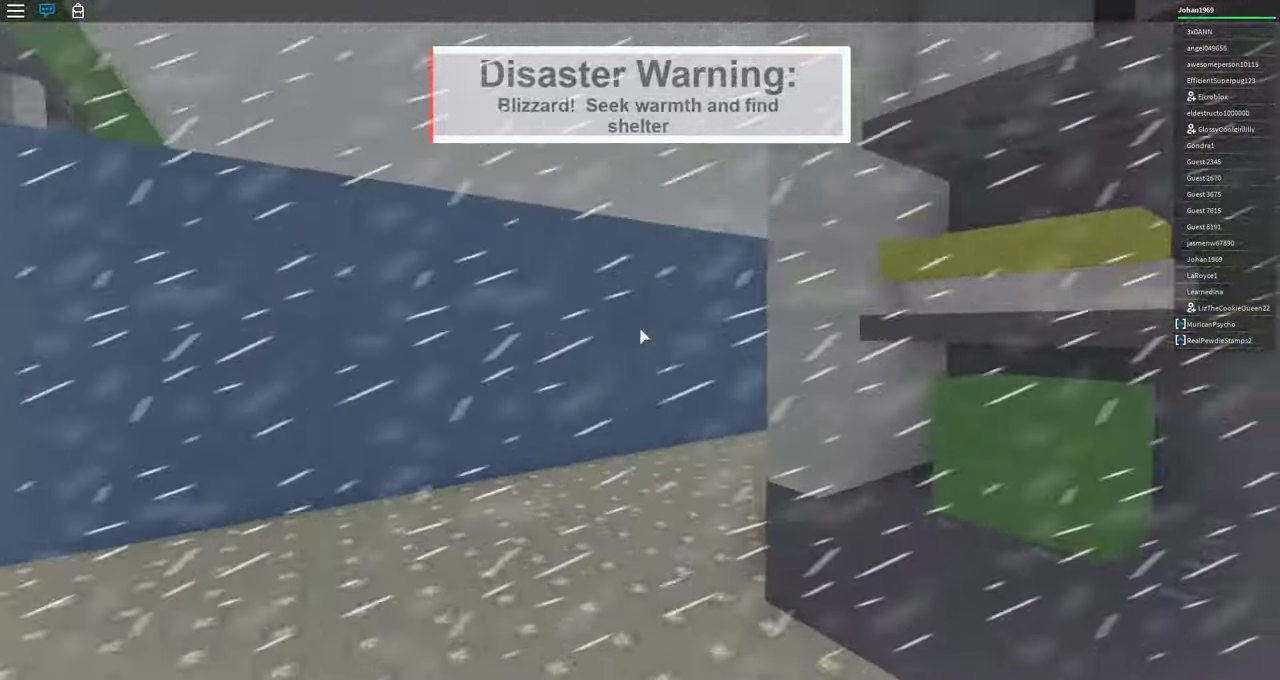
key("w")
key("w")
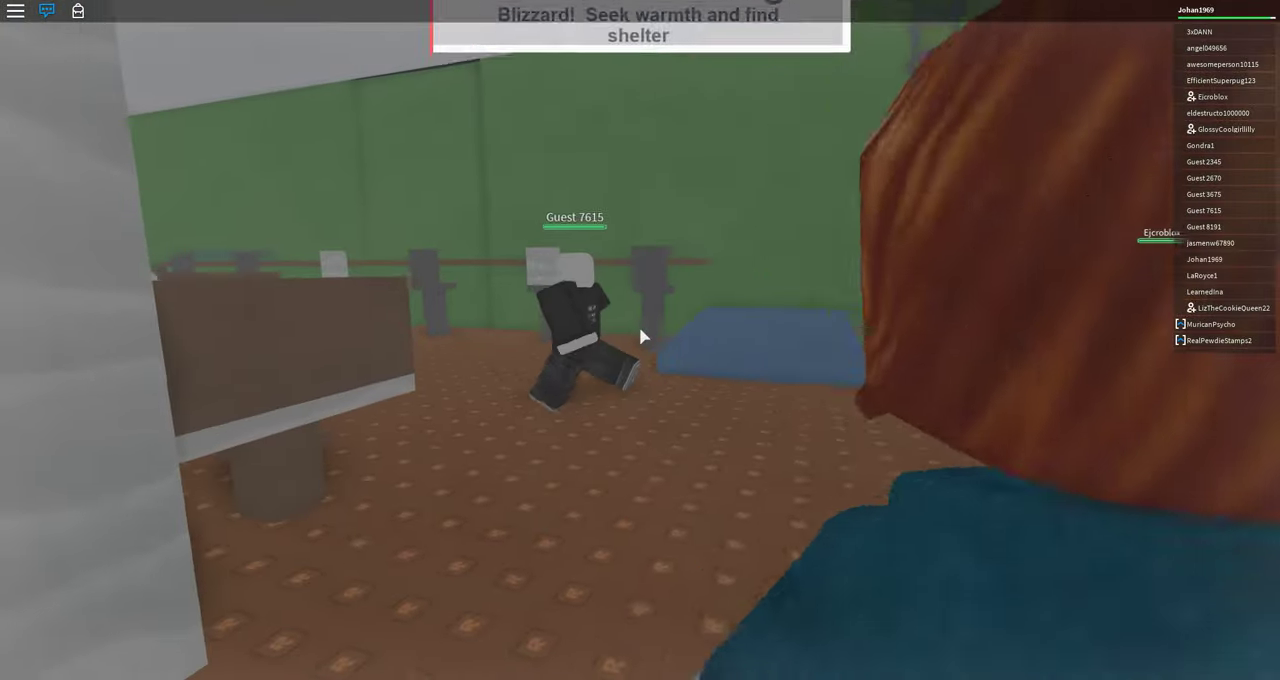
key("w")
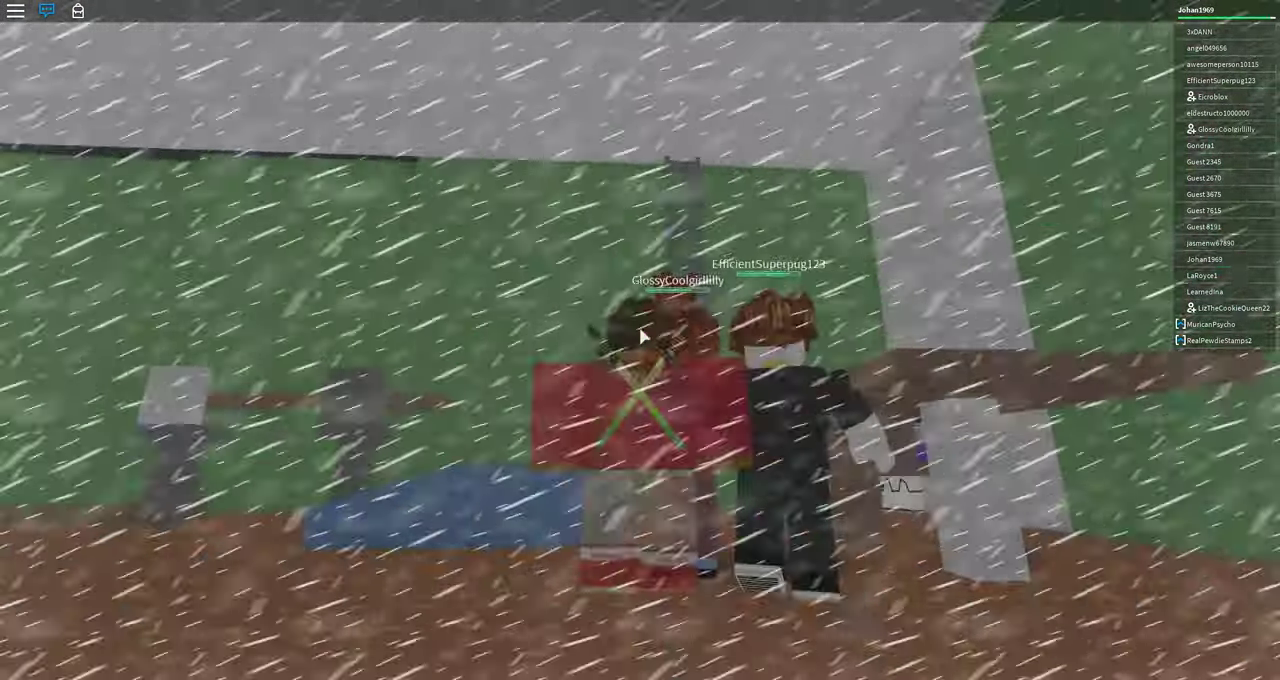
key("w")
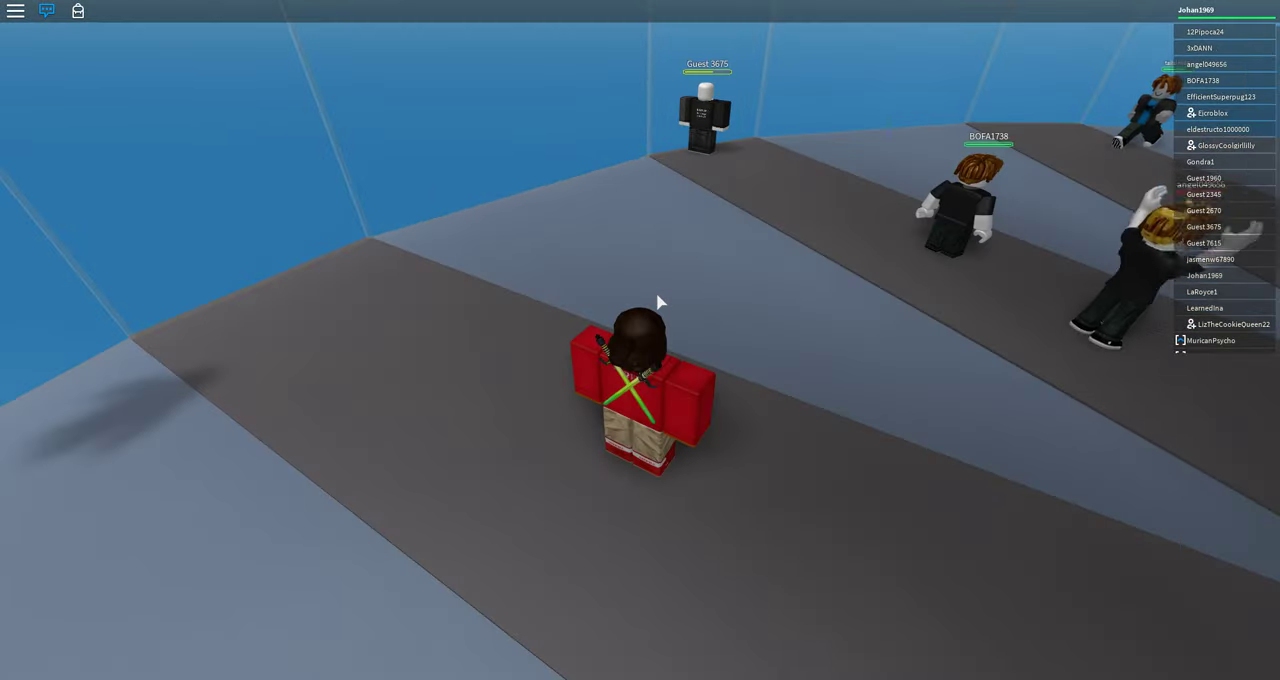
Run from the respawn point up the spiral staircase past the 'Need a lift' sign.
key("w")
key("w")
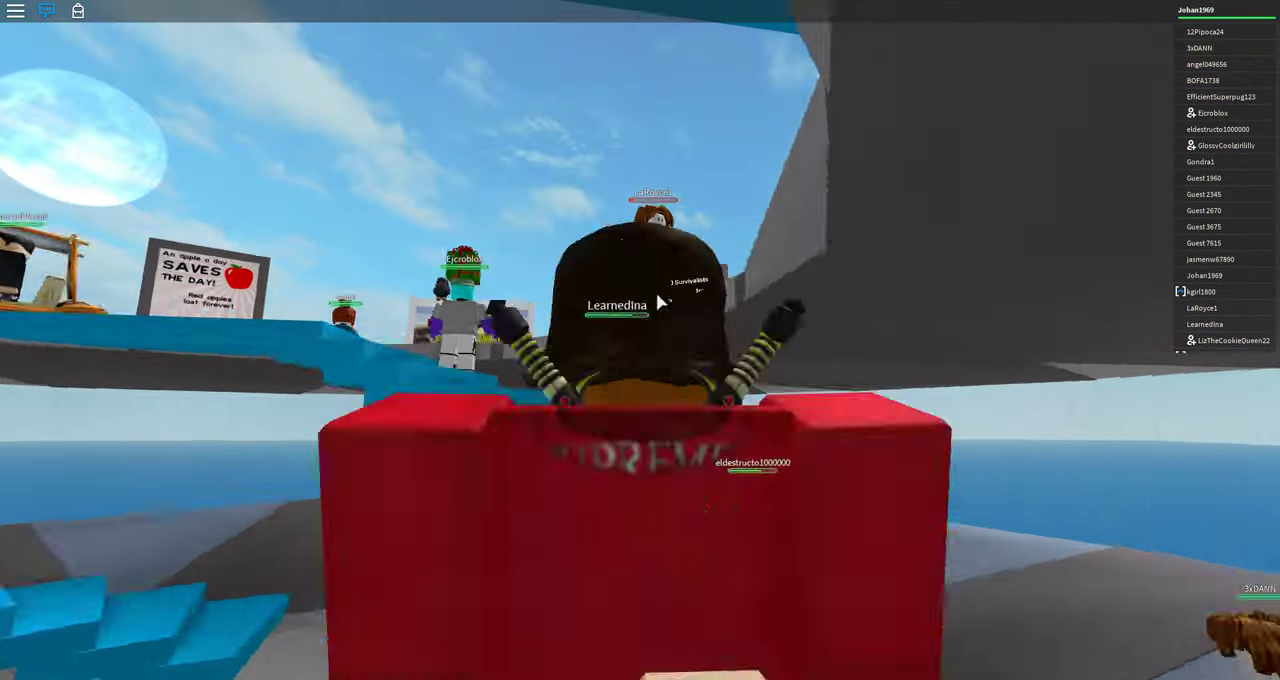
key("w")
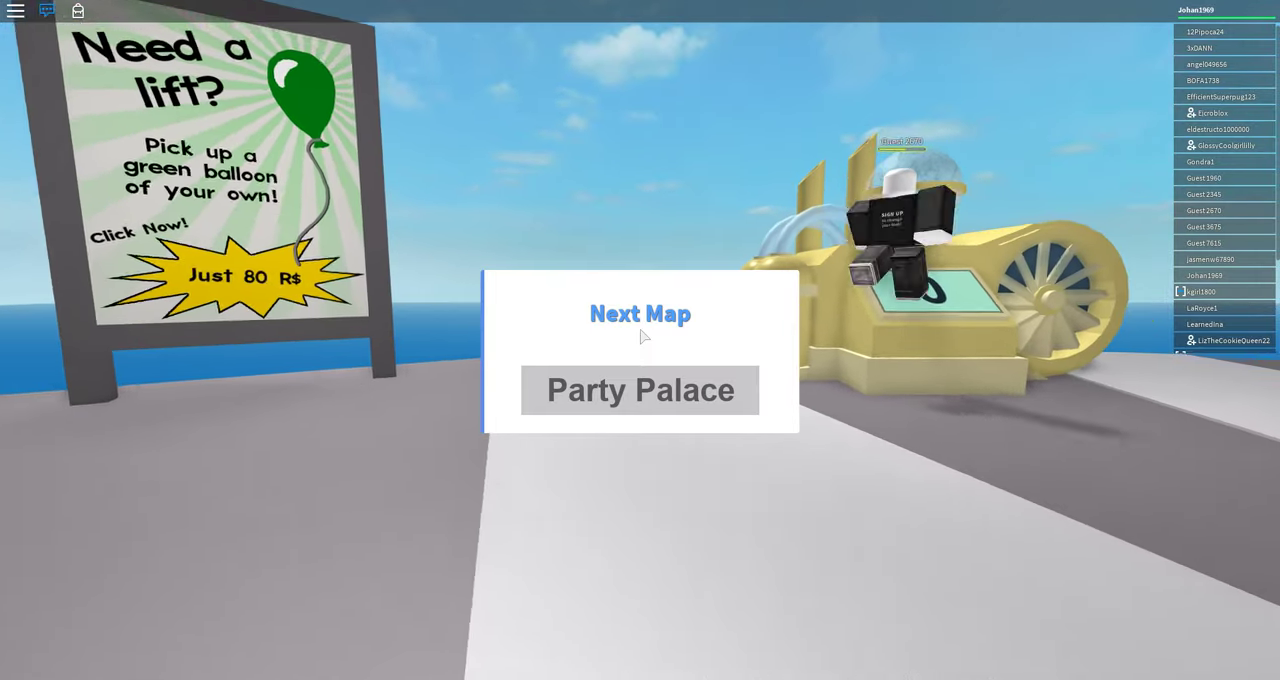
key("w")
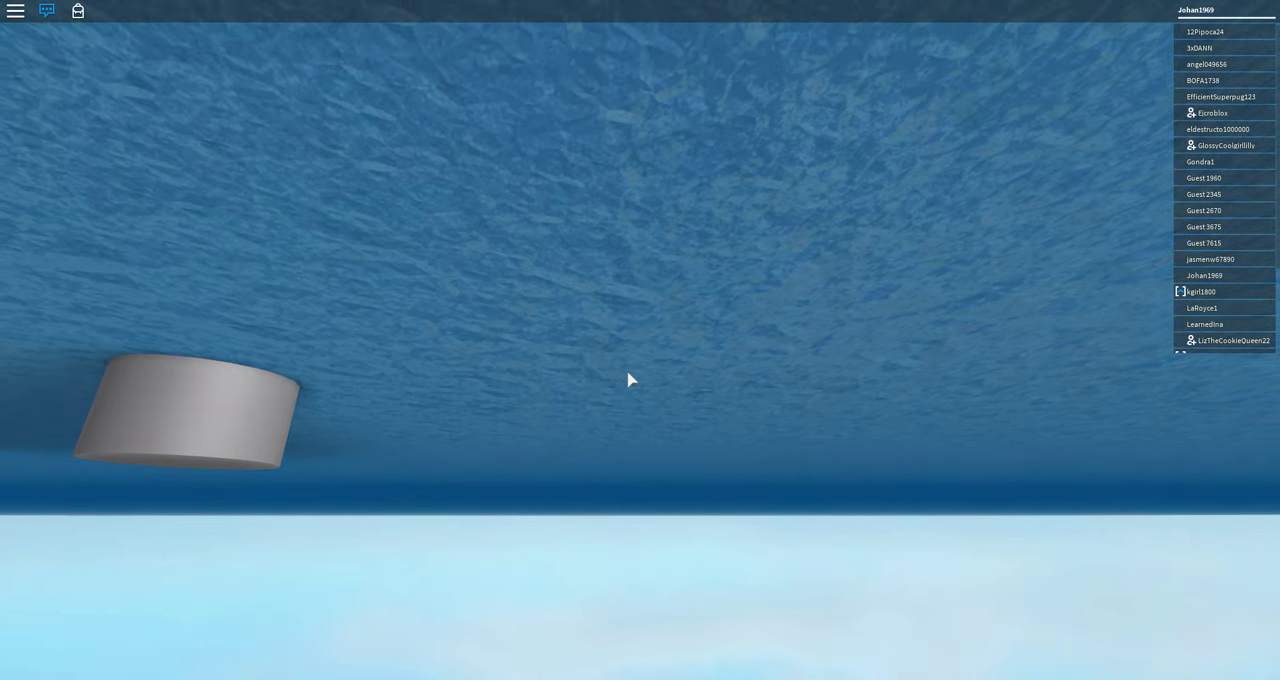
Walk along the walkway onto the open platform toward the golden balloon machine.
key("w")
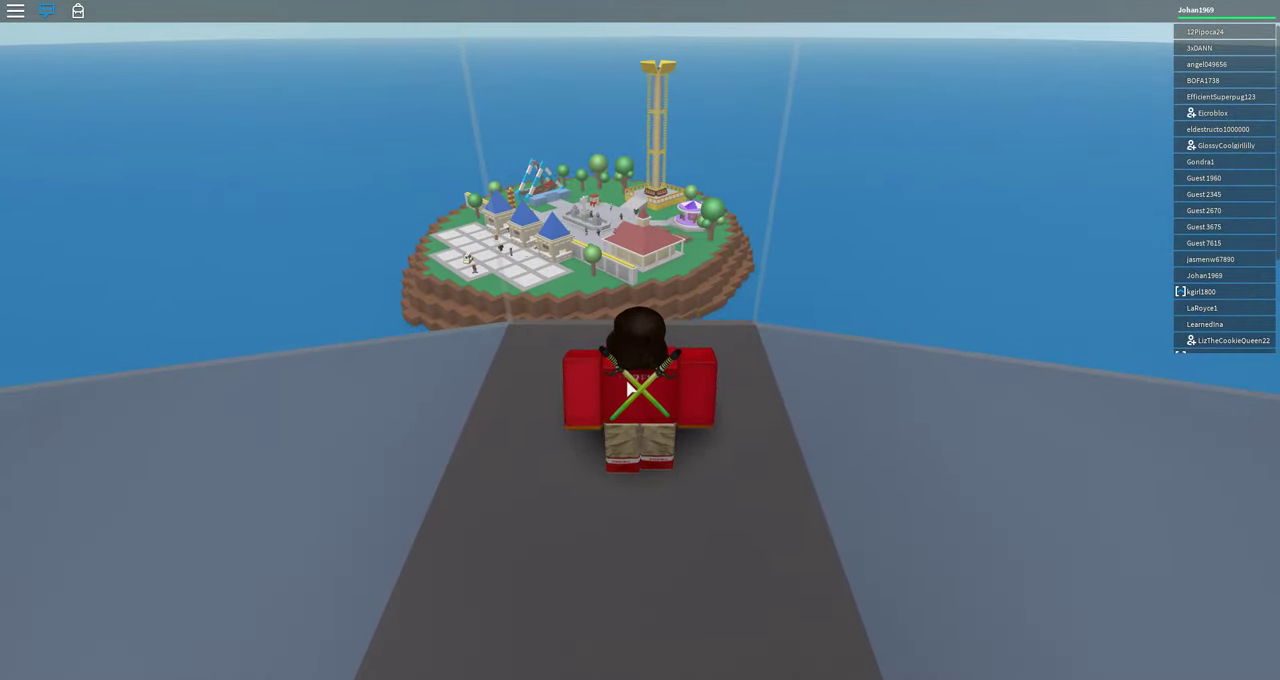
key("w")
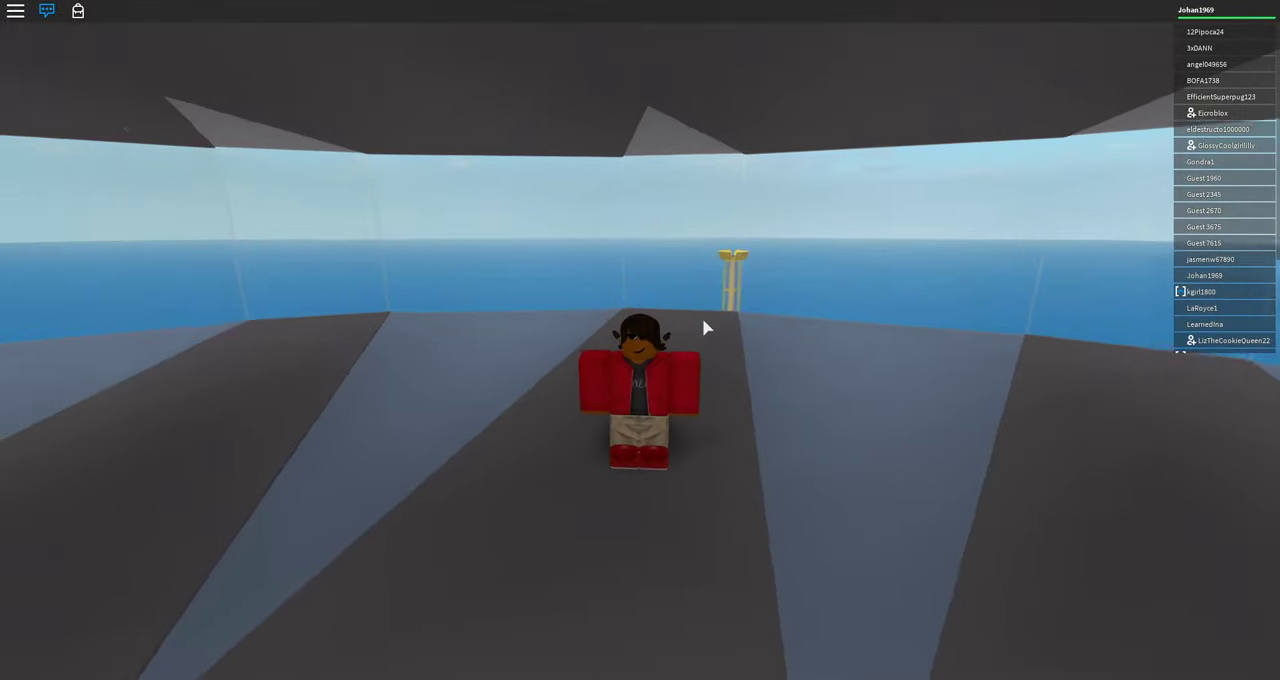
key("a")
key("a")
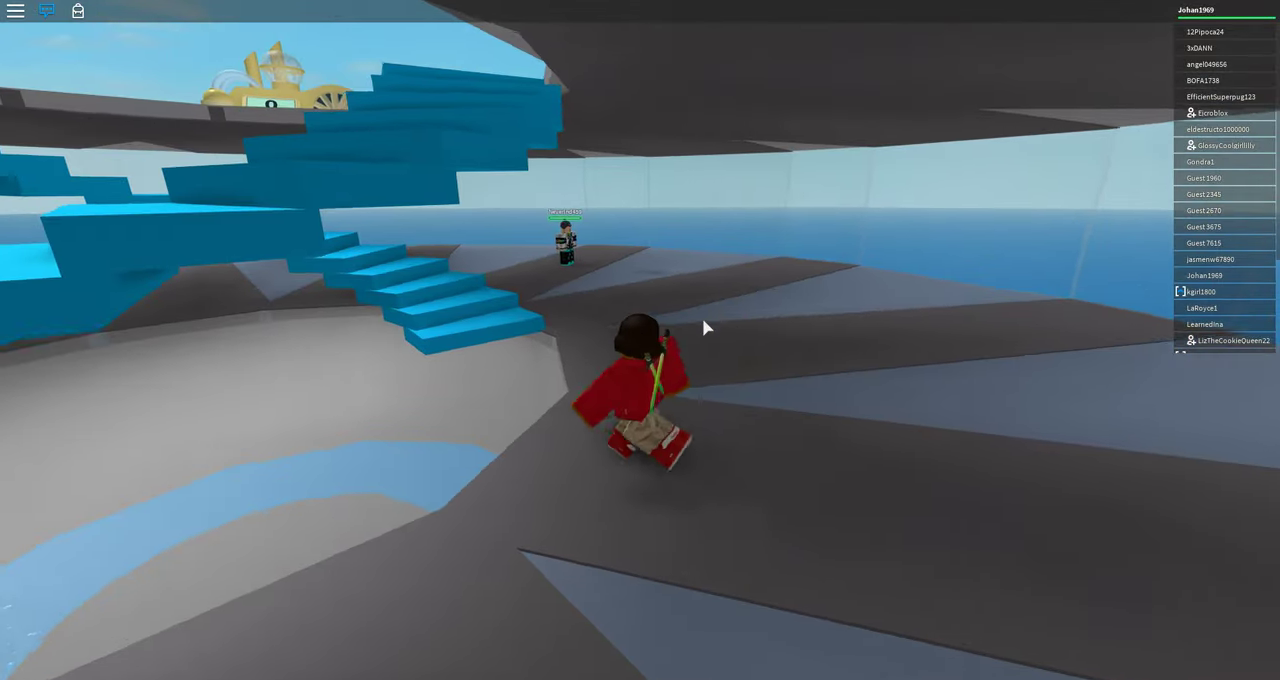
key("w")
key("d")
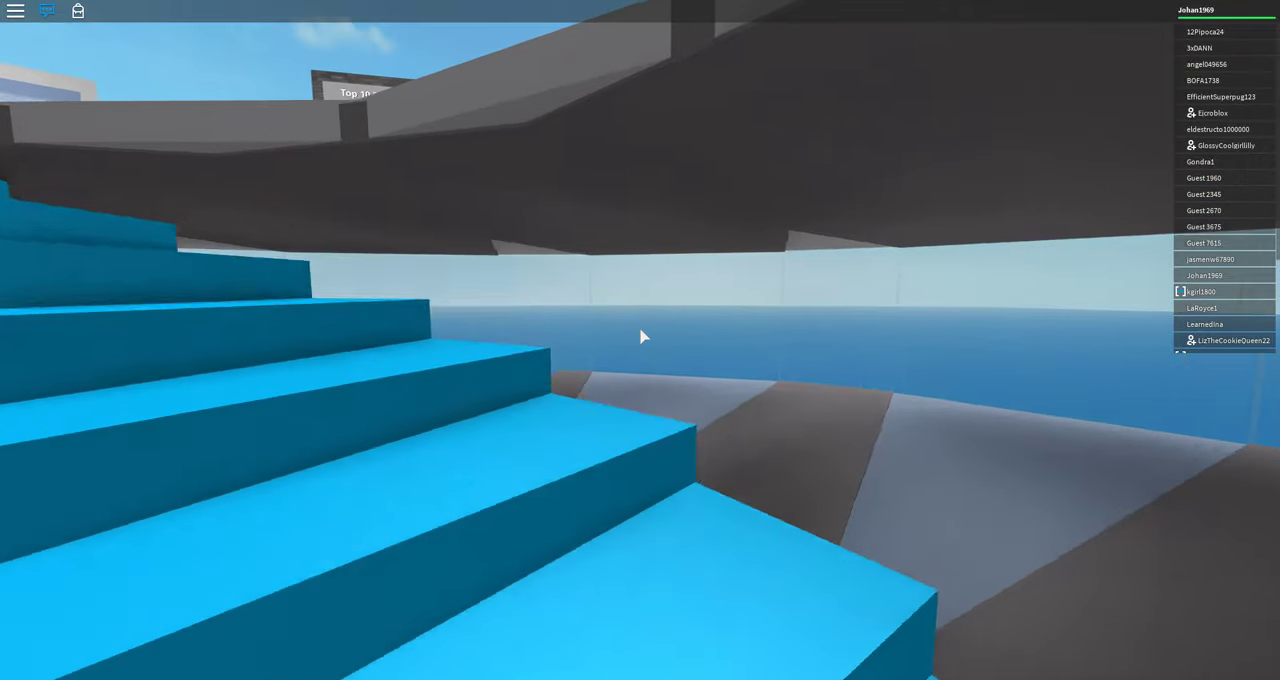
key("w")
key("s")
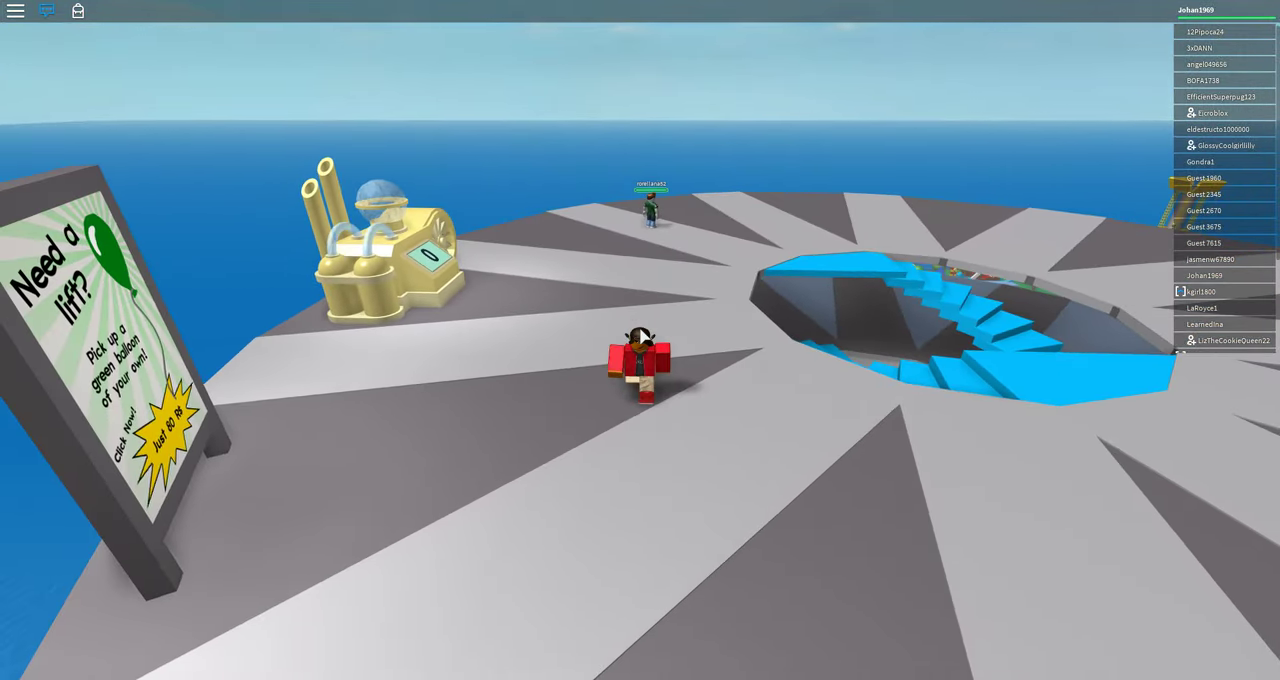